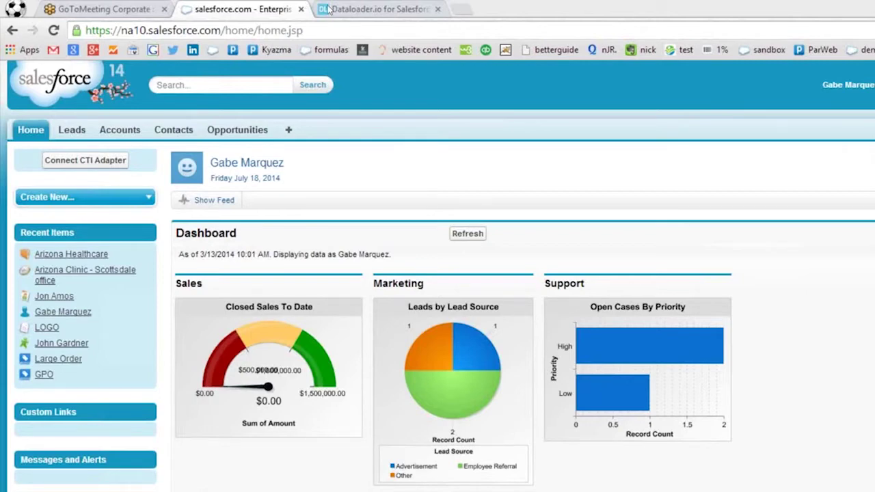
Review the Arizona Healthcare account's detail page, then go to the Contacts home page.
click(80, 135)
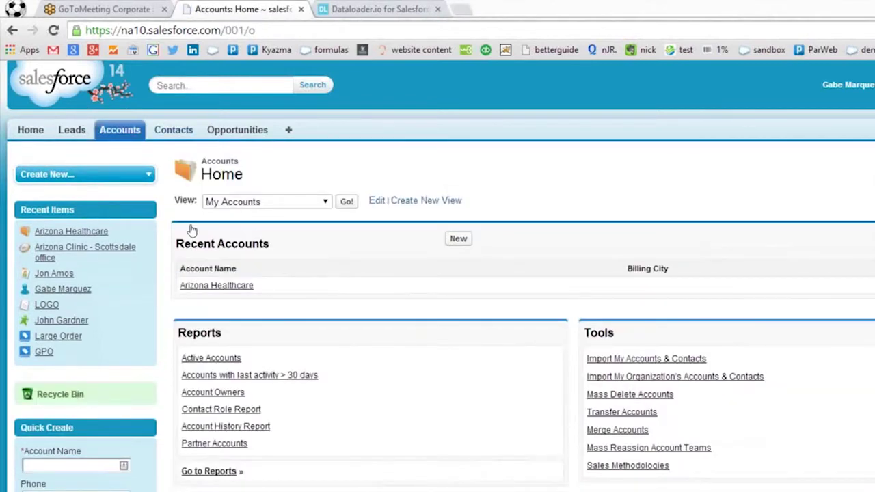
click(217, 286)
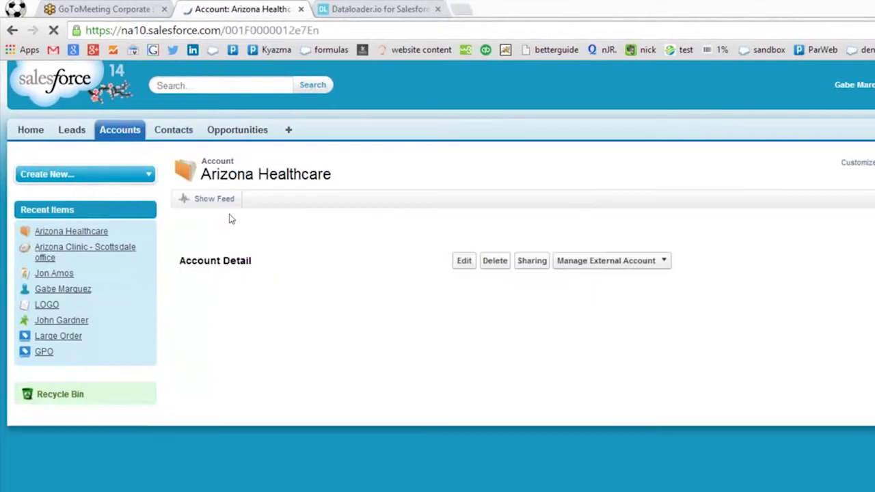
scroll(333, 213, down, 1)
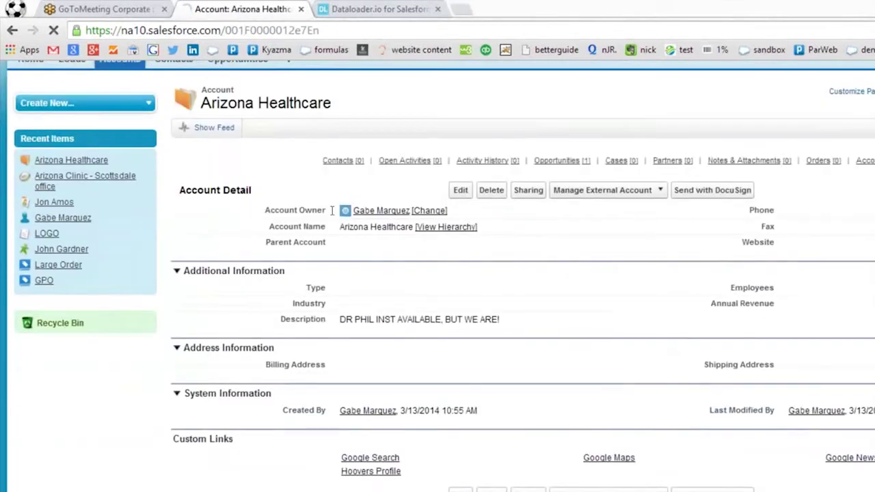
scroll(205, 246, down, 3)
scroll(175, 250, up, 1)
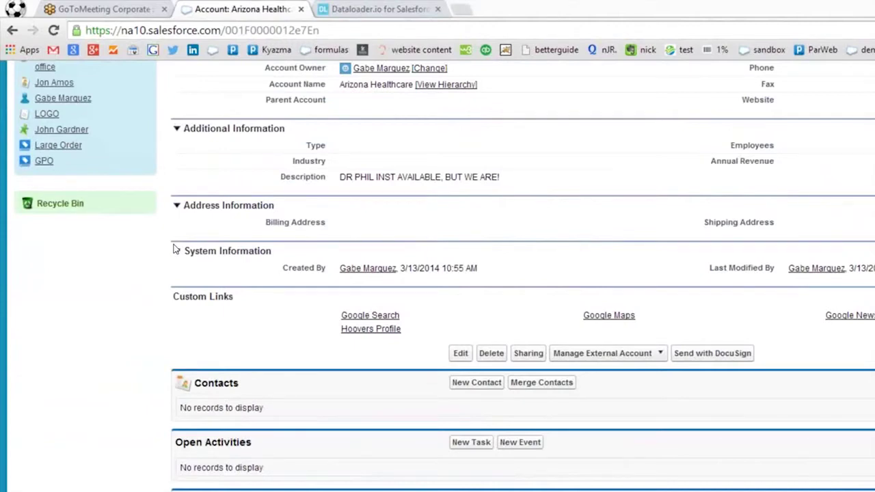
scroll(175, 251, up, 3)
click(173, 130)
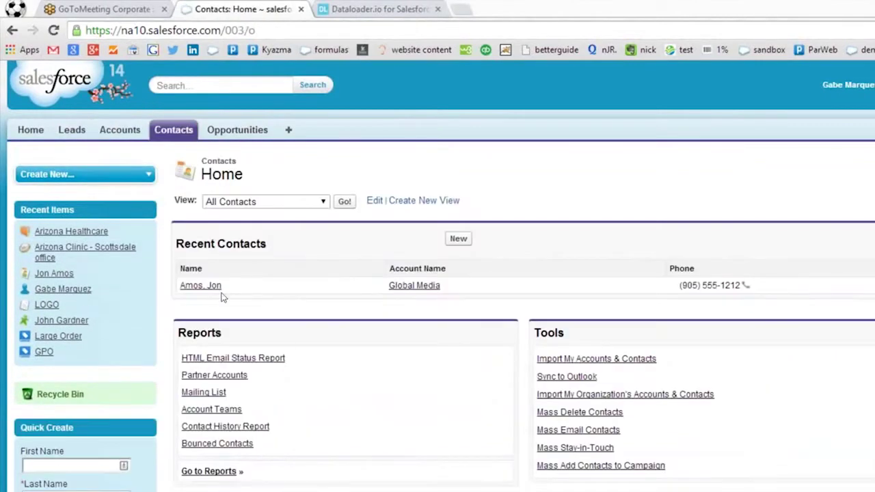
Review the Global Media sales manager's contact record and its high-priority case, then open the user menu.
click(201, 286)
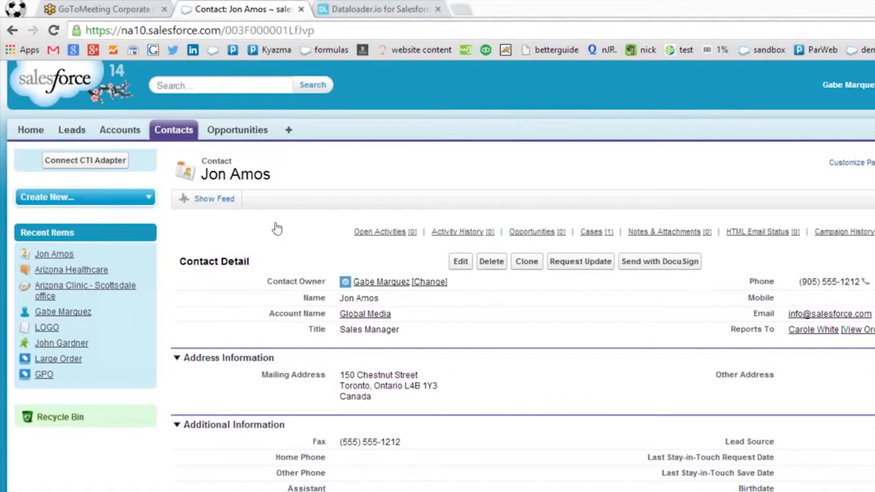
scroll(270, 252, down, 3)
scroll(232, 325, down, 5)
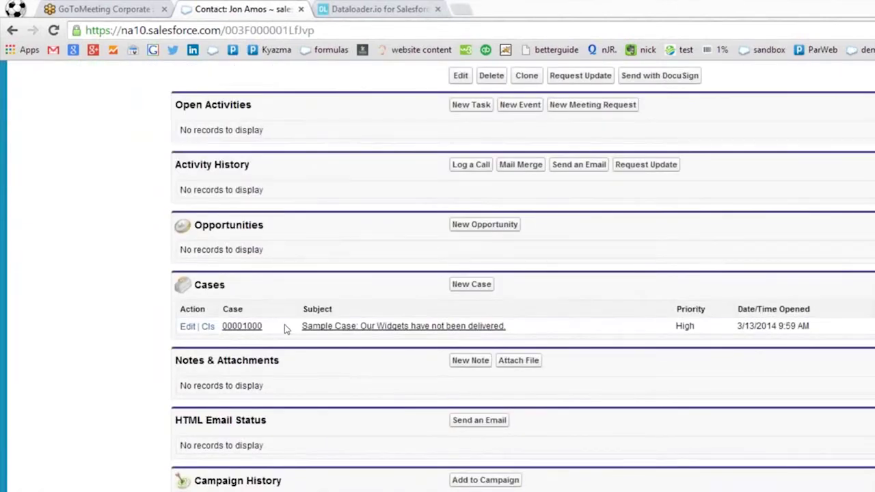
scroll(285, 329, up, 8)
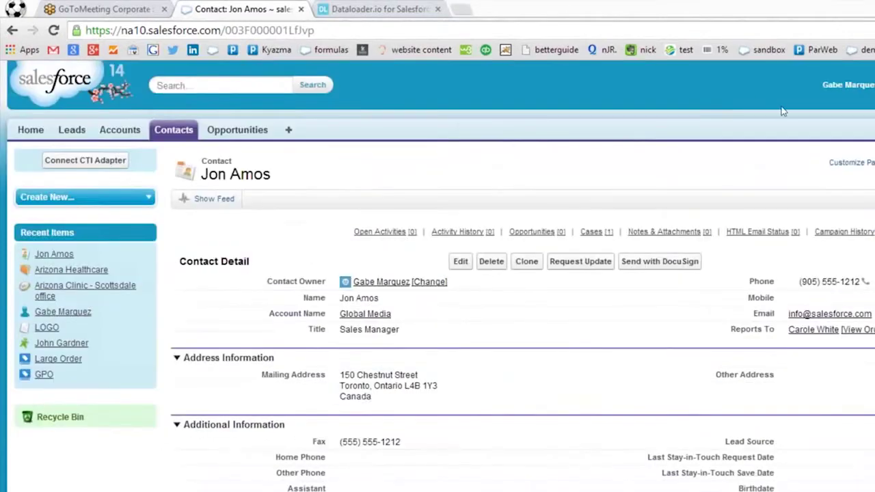
click(847, 84)
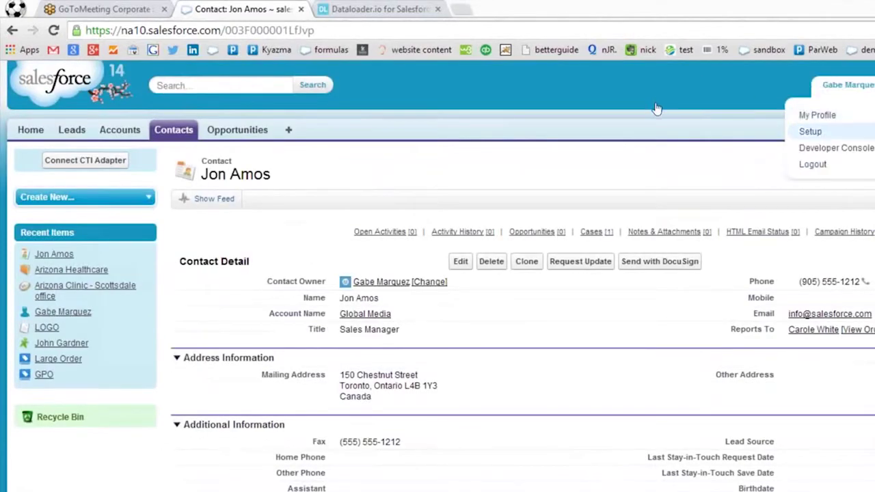
Find Objects in Setup via Quick Find and start a new custom object.
click(811, 131)
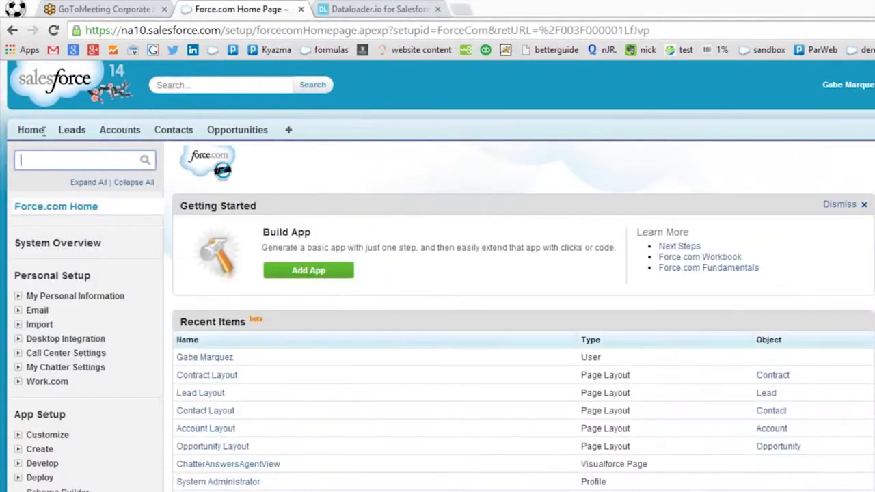
text(a)
key(BackSpace)
text(objec)
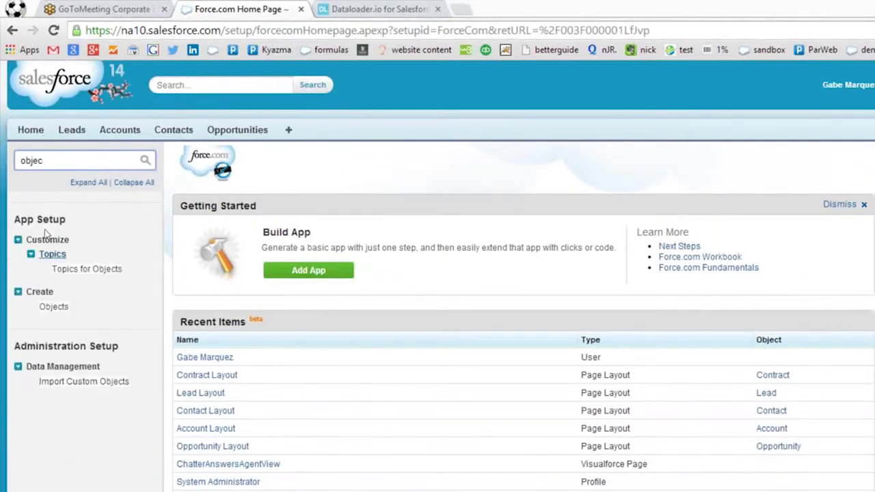
click(53, 307)
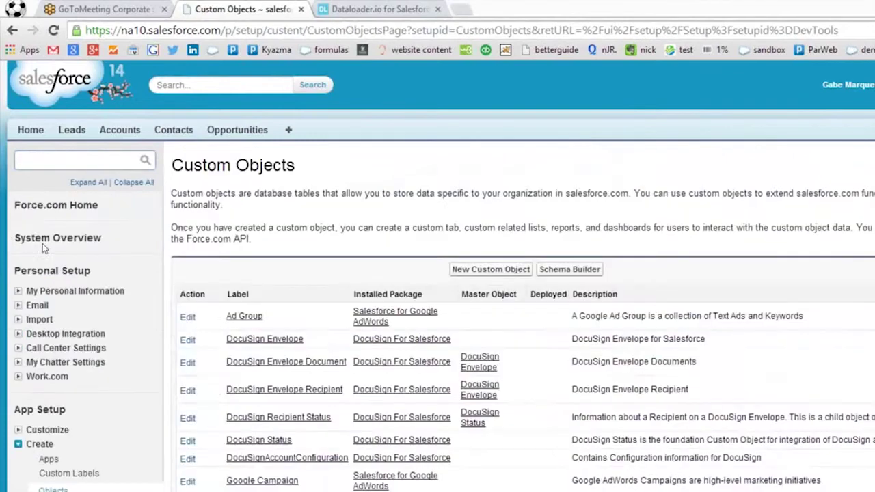
scroll(331, 270, down, 1)
scroll(329, 267, up, 1)
click(491, 268)
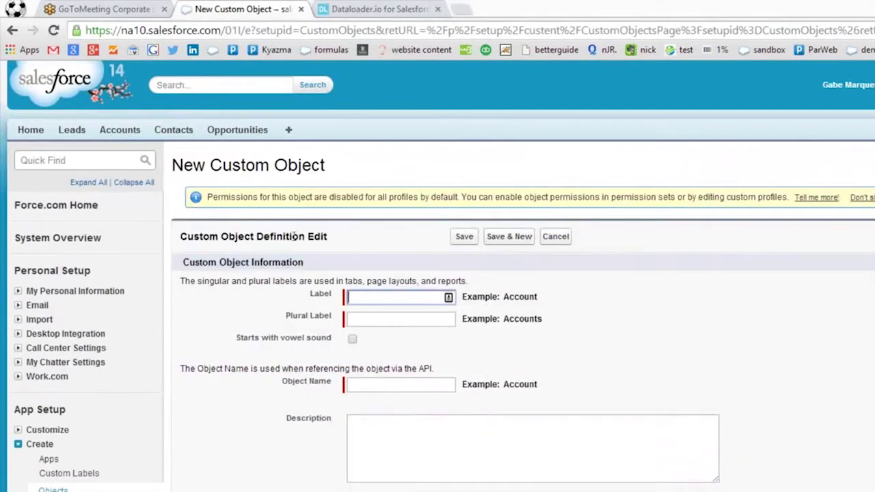
Enter Store as the object label and Stores as the plural label.
text(Store)
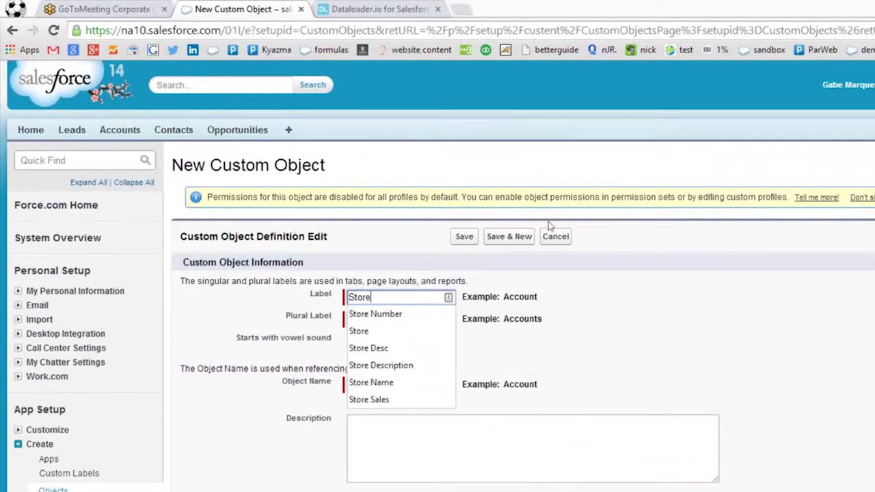
key(Tab)
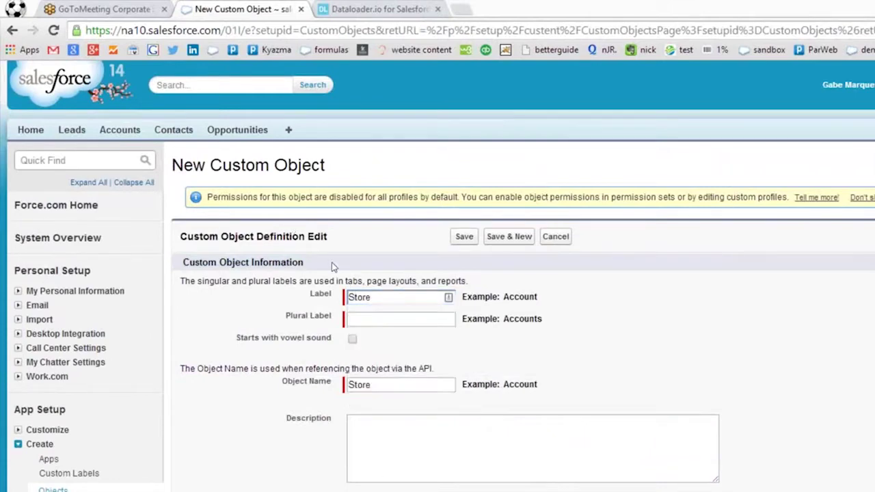
text(Stores)
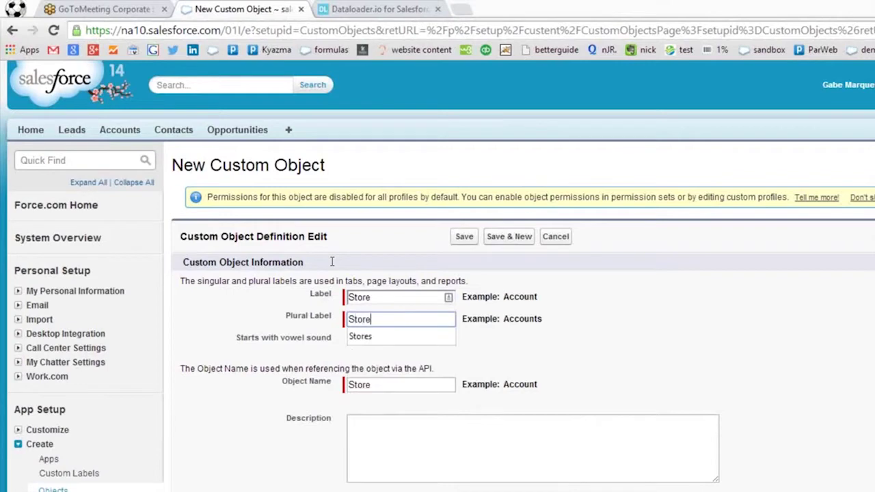
key(Tab)
key(Tab)
key(Tab)
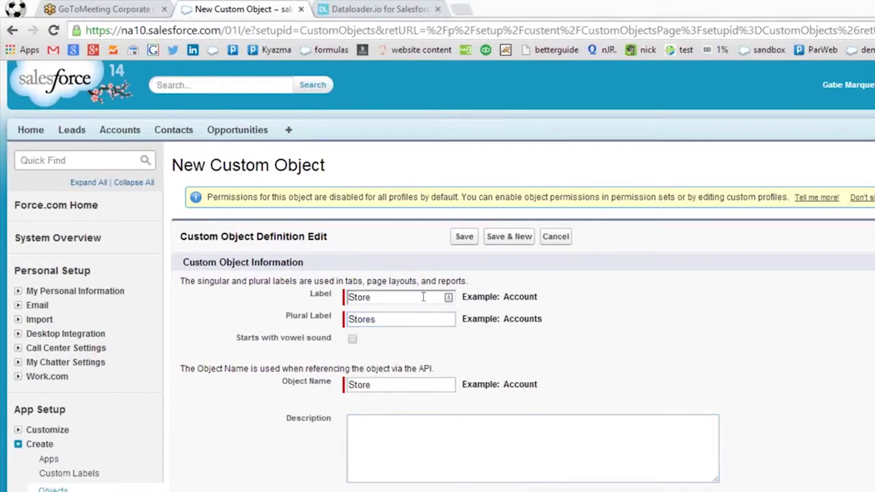
Enable reports, field history tracking, activities, notes and attachments, and the tab wizard.
scroll(423, 295, down, 2)
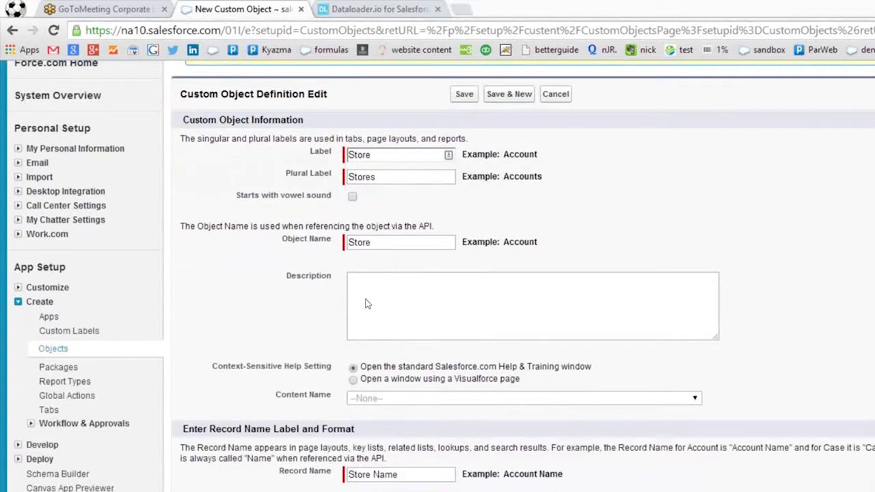
scroll(384, 324, down, 2)
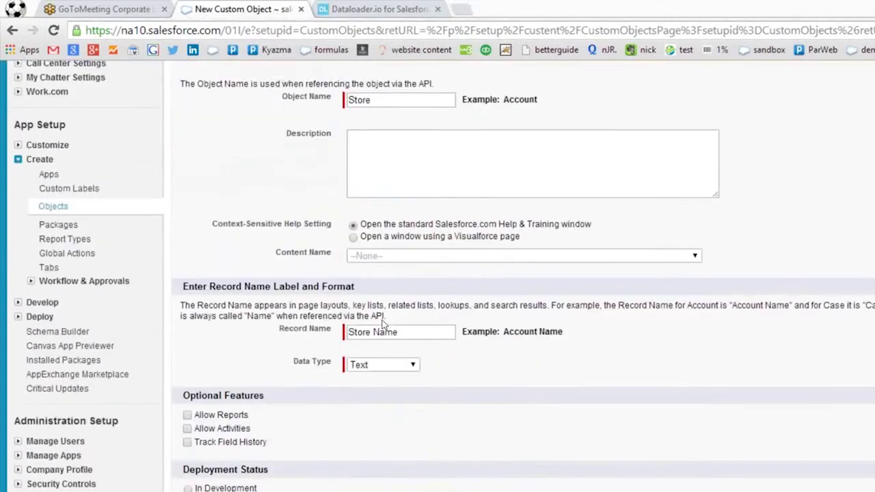
click(188, 415)
click(187, 443)
click(187, 428)
scroll(374, 343, down, 1)
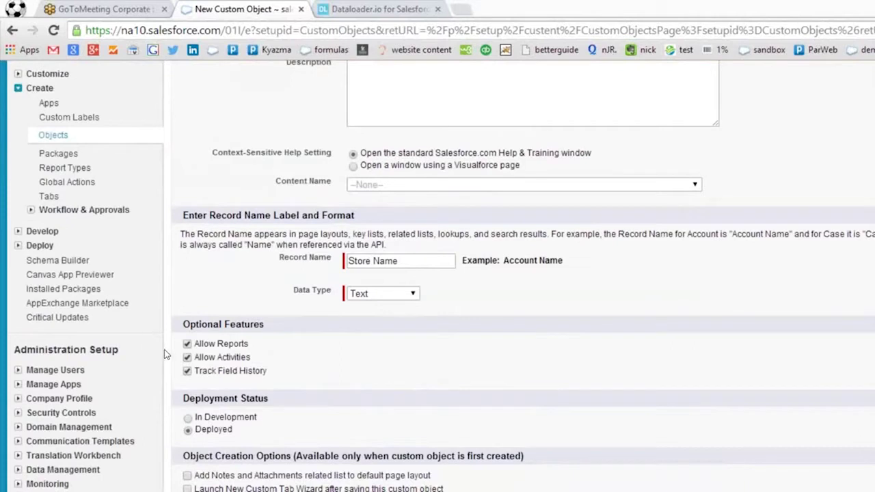
click(187, 476)
click(188, 488)
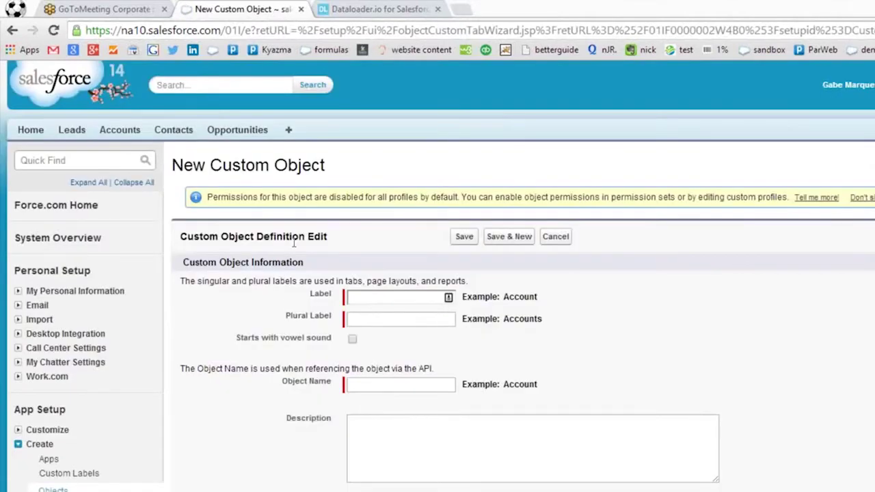
Label the new custom object Transaction, with Transactions as its plural label.
text(Transa)
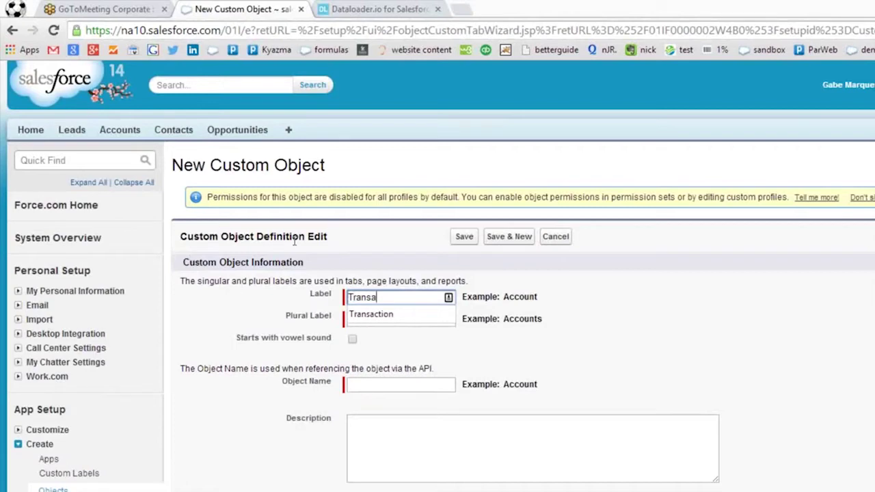
key(Down)
key(Return)
key(Tab)
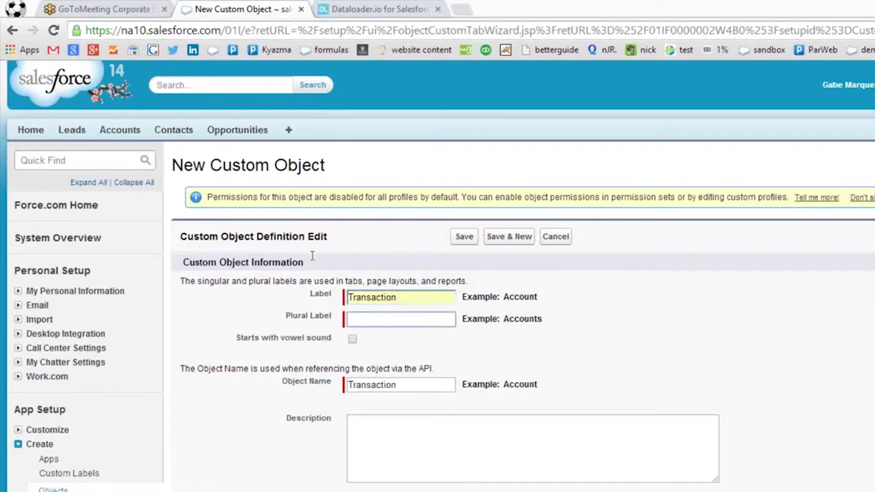
drag(400, 298, 345, 299)
key(ctrl+c)
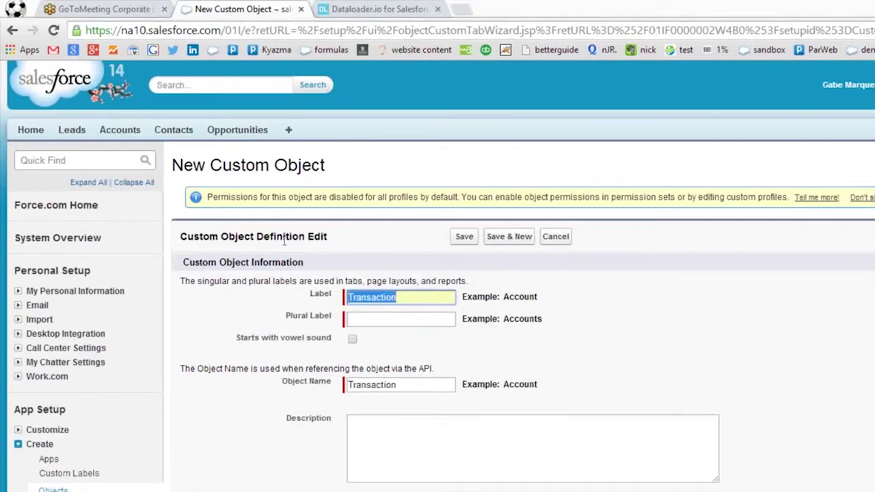
right_click(361, 301)
key(Down)
key(Down)
key(Down)
key(Return)
key(Tab)
right_click(383, 318)
click(420, 401)
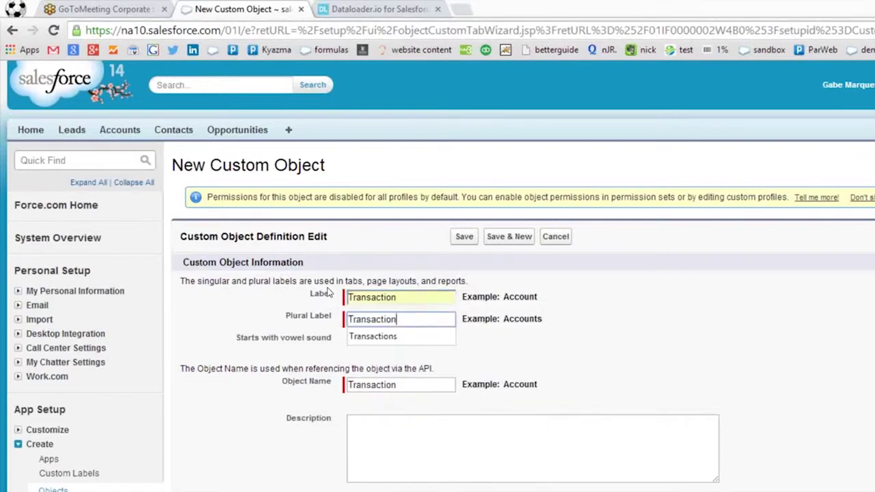
text(s)
key(Tab)
key(Tab)
key(Tab)
Enable field history tracking, notes and attachments, and the tab wizard, then save the object.
scroll(412, 346, down, 2)
scroll(408, 322, down, 3)
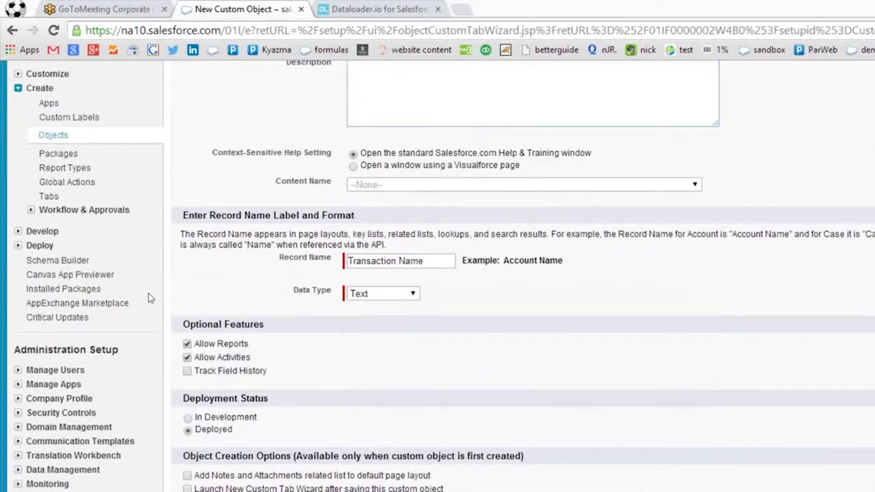
click(187, 371)
click(188, 476)
click(187, 489)
click(372, 418)
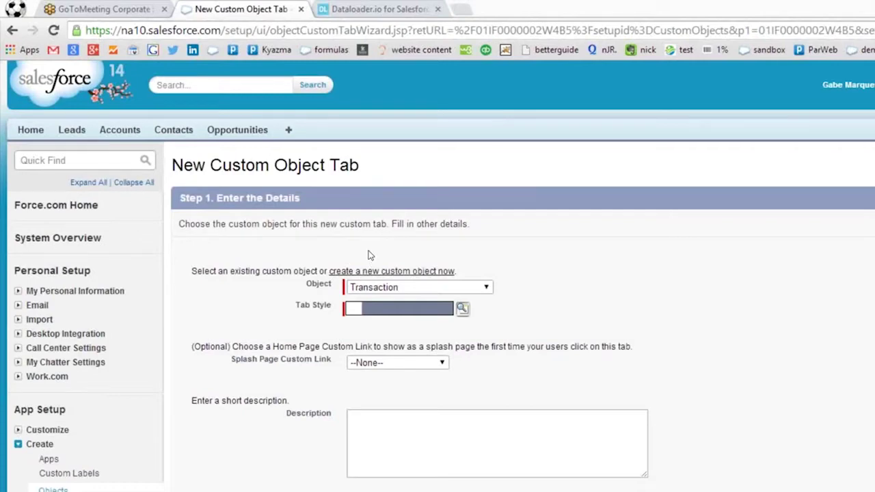
Give the Transactions tab the Bank style with no splash page, and continue.
click(462, 308)
click(76, 291)
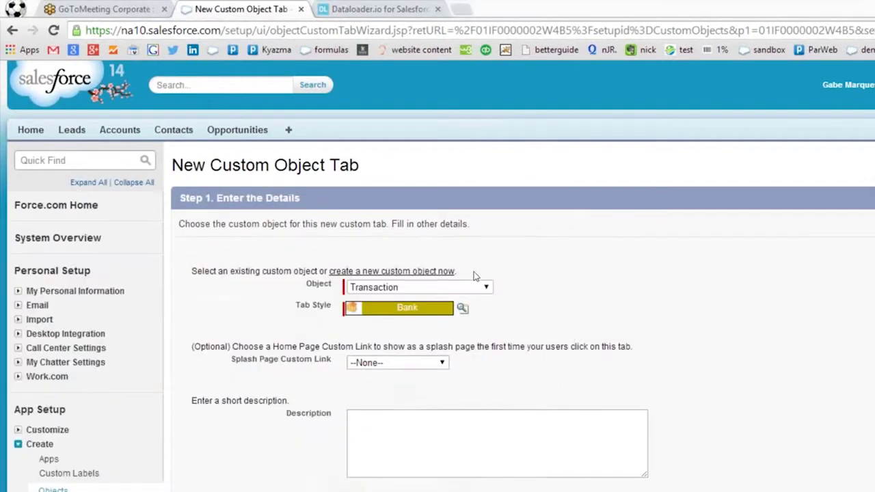
click(398, 363)
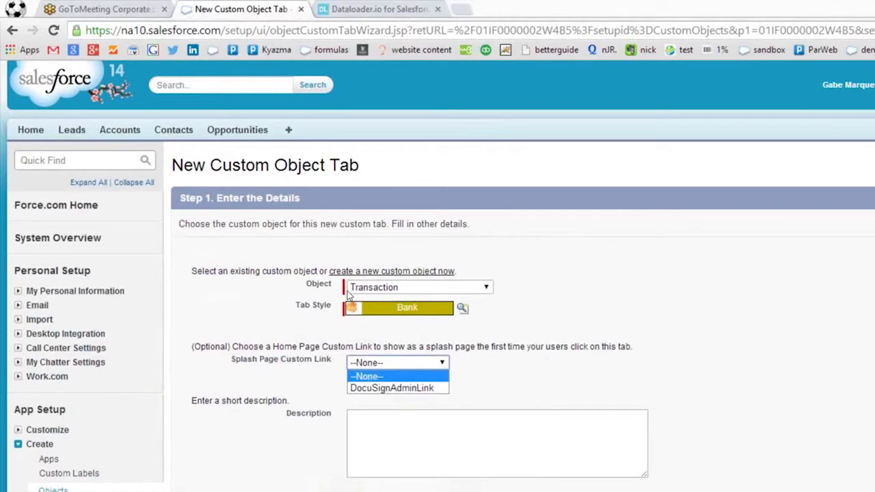
click(422, 311)
click(507, 433)
click(825, 411)
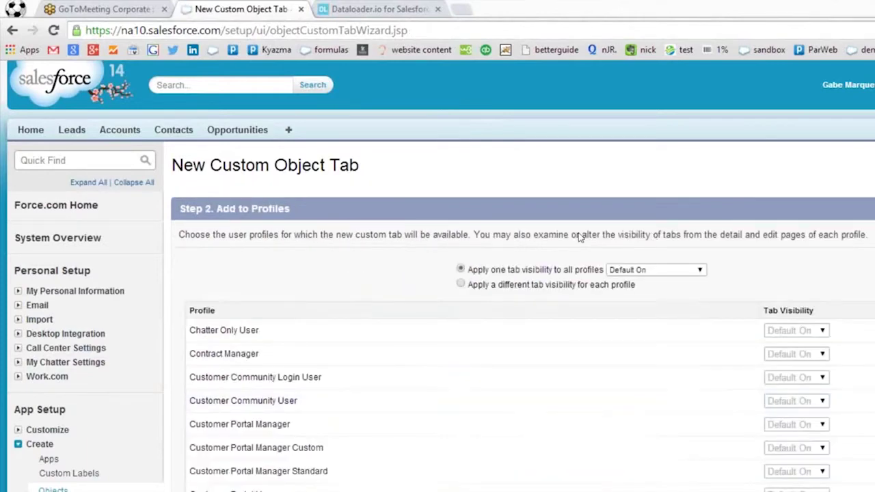
Scroll through the profile visibility settings, leaving Default On for all profiles.
scroll(726, 248, down, 1)
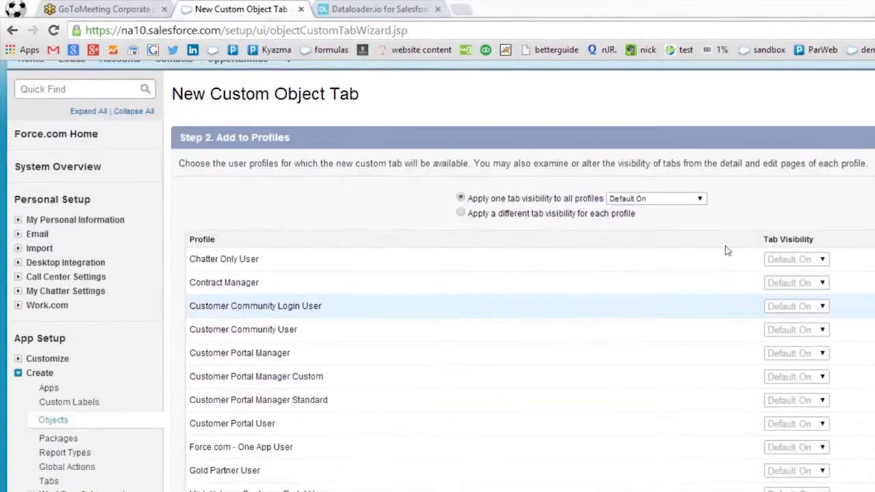
scroll(725, 246, down, 2)
scroll(723, 244, down, 2)
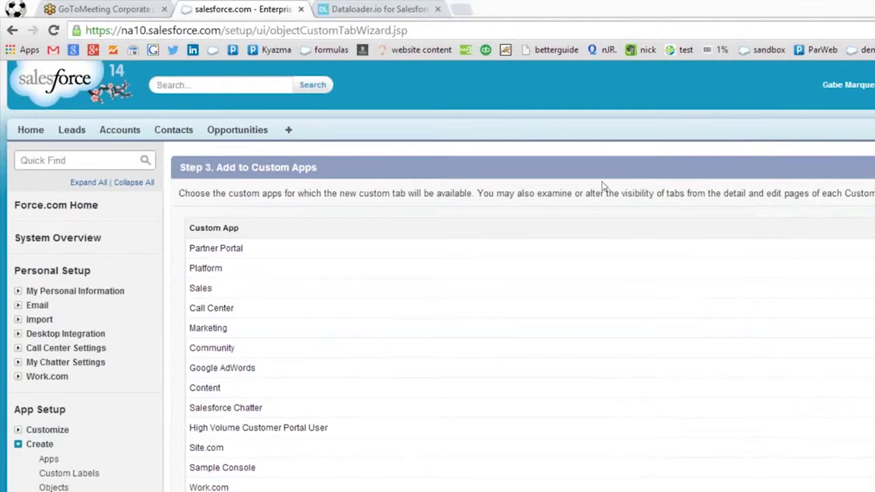
scroll(607, 198, down, 1)
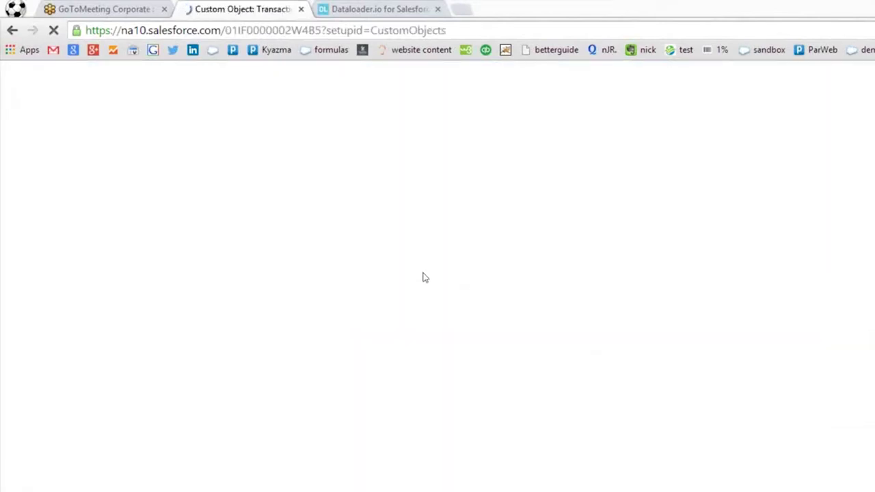
scroll(433, 254, down, 2)
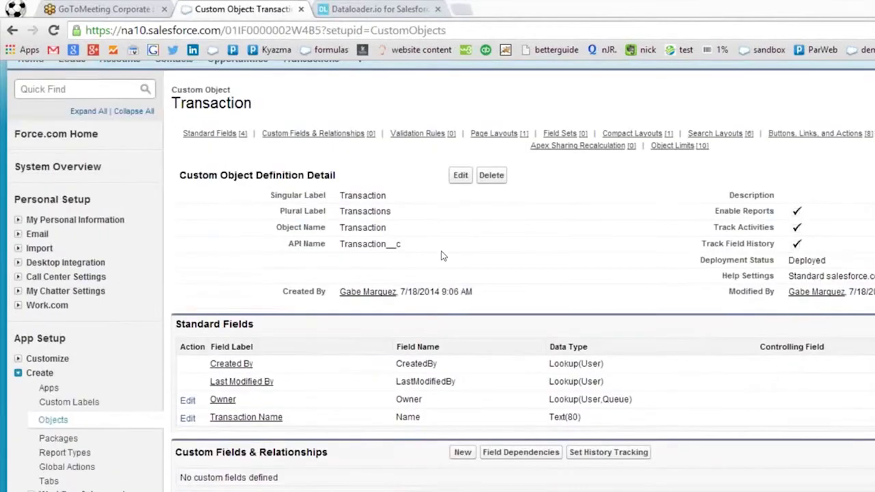
scroll(432, 255, up, 2)
scroll(362, 276, down, 1)
scroll(362, 276, up, 1)
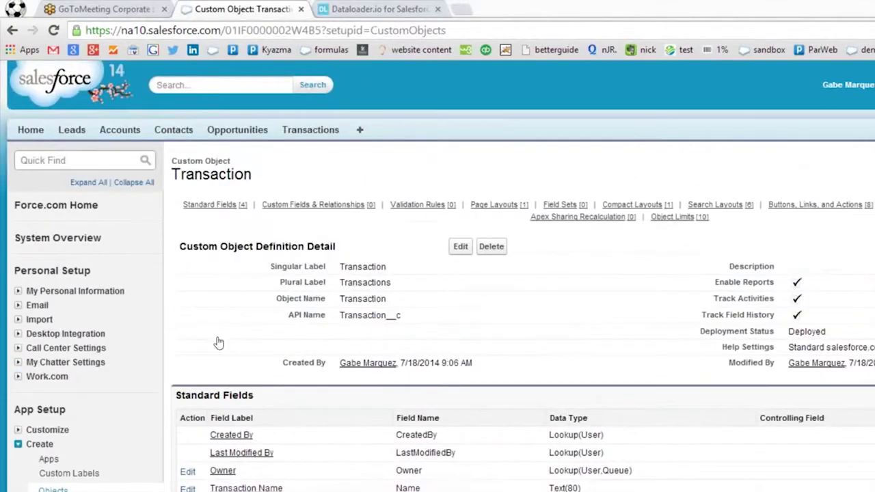
scroll(218, 342, down, 1)
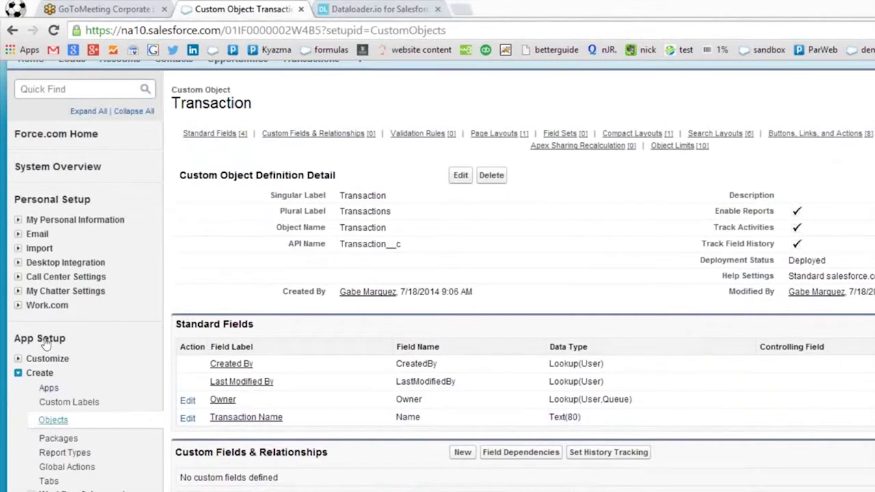
click(53, 420)
scroll(258, 331, down, 4)
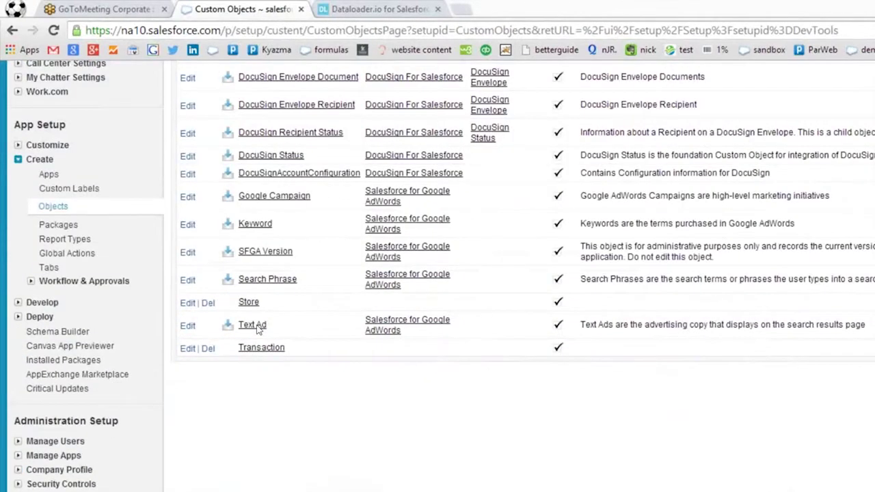
scroll(258, 330, up, 1)
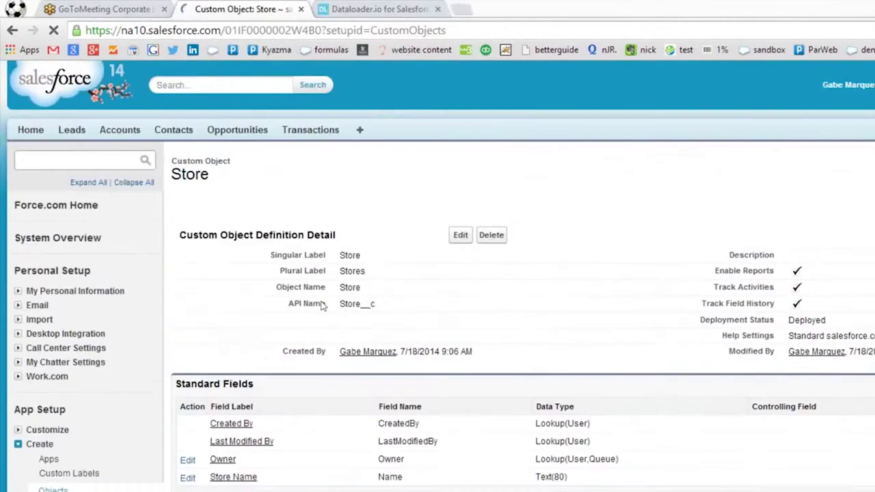
scroll(355, 313, down, 9)
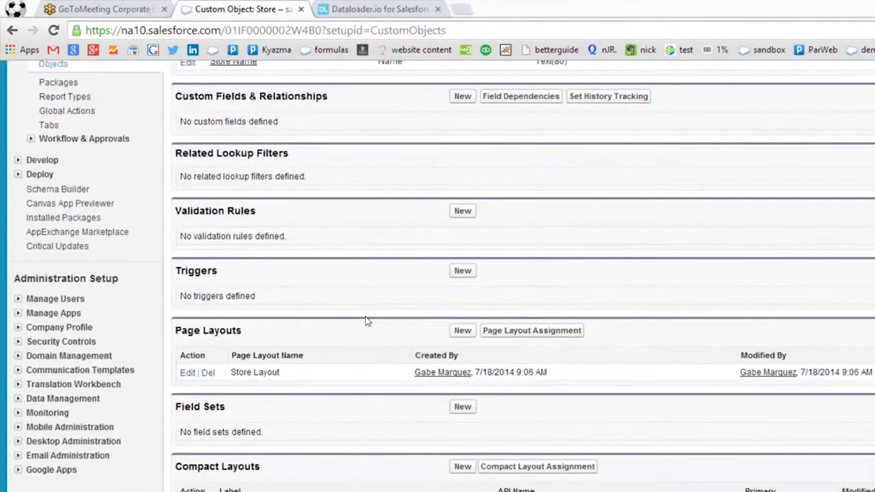
scroll(366, 321, up, 9)
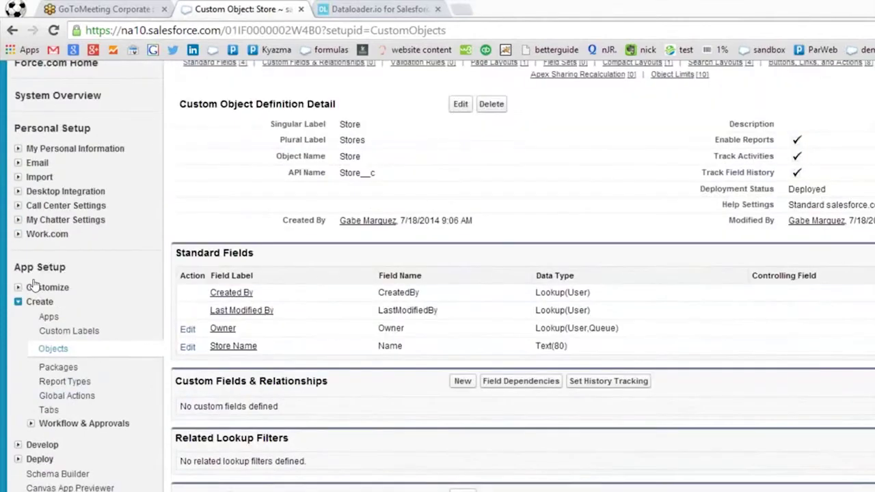
scroll(204, 231, down, 5)
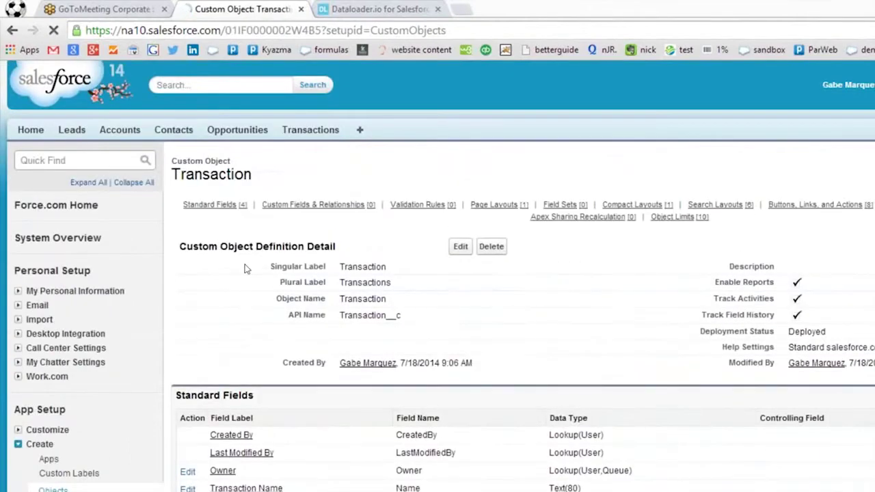
scroll(273, 271, down, 3)
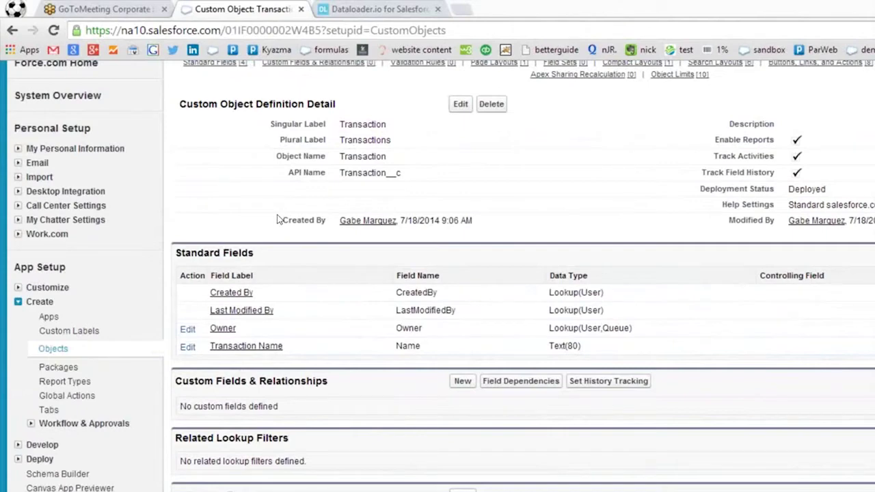
Start a new Master-Detail Relationship field on Transaction and open the Related To choices.
click(463, 381)
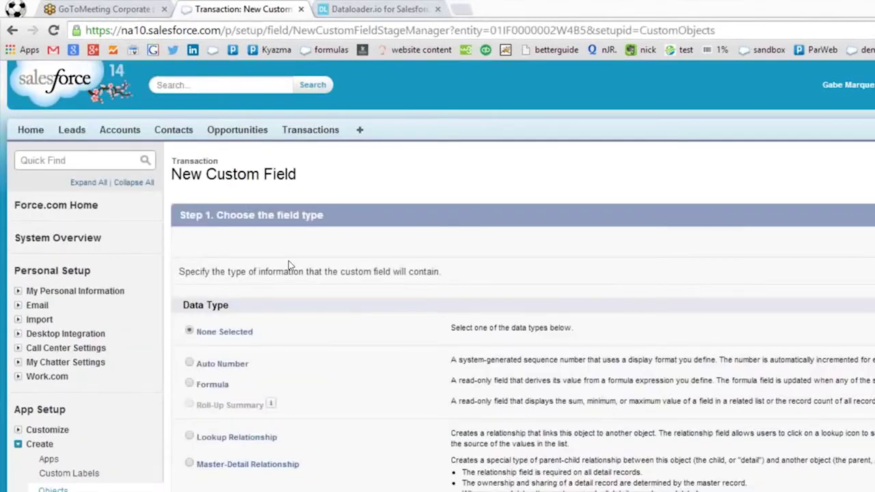
scroll(288, 261, down, 2)
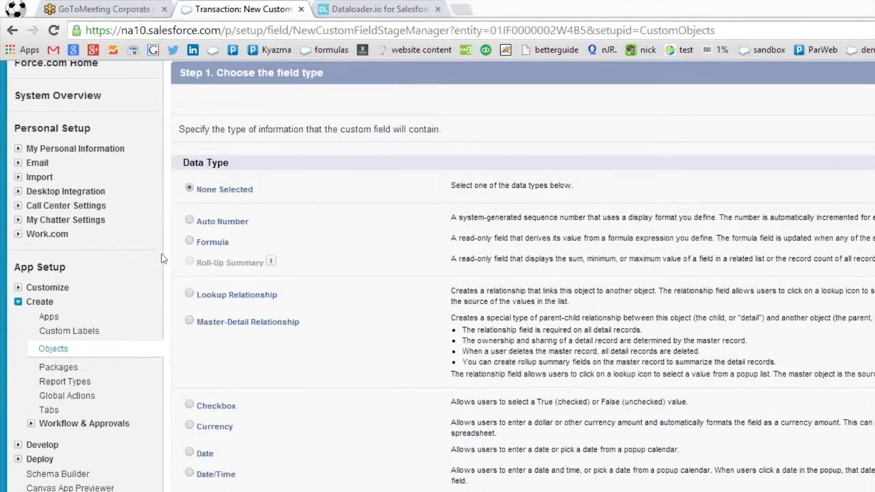
drag(360, 232, 592, 239)
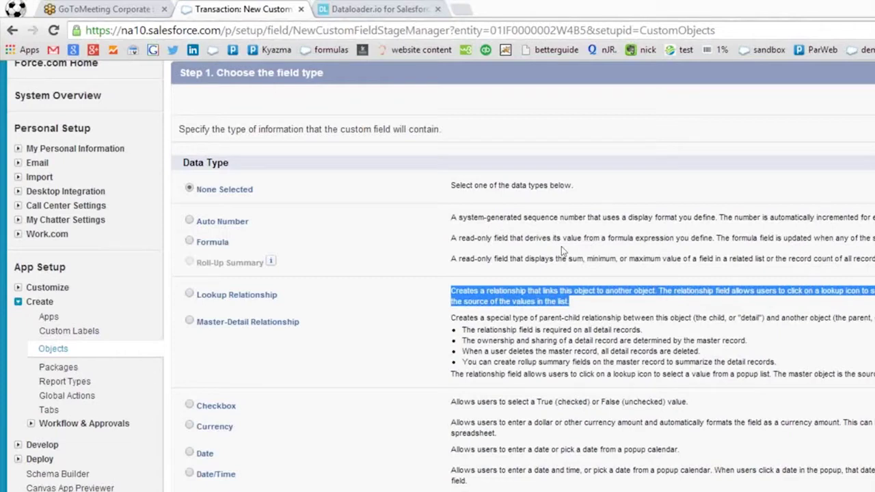
click(484, 254)
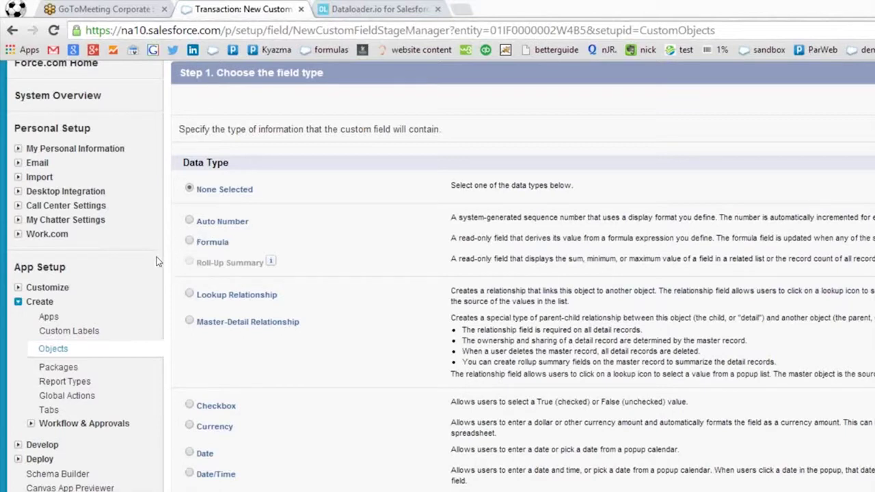
click(189, 320)
click(817, 87)
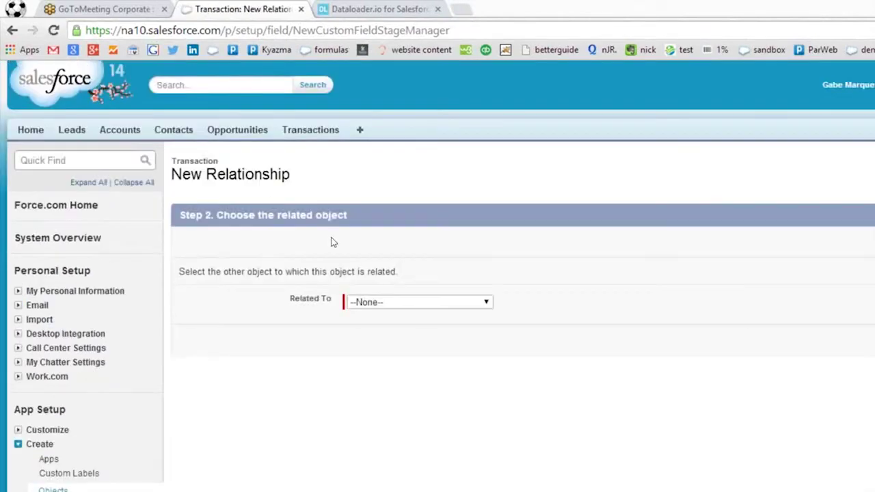
click(383, 303)
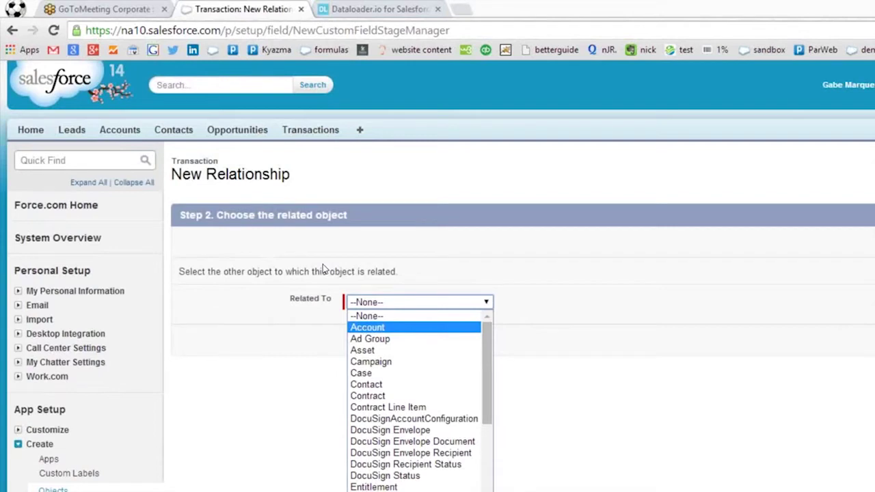
Choose Contact as the related object and accept the auto-filled field name.
key(Down)
key(Down)
key(Down)
key(Down)
key(Down)
key(Down)
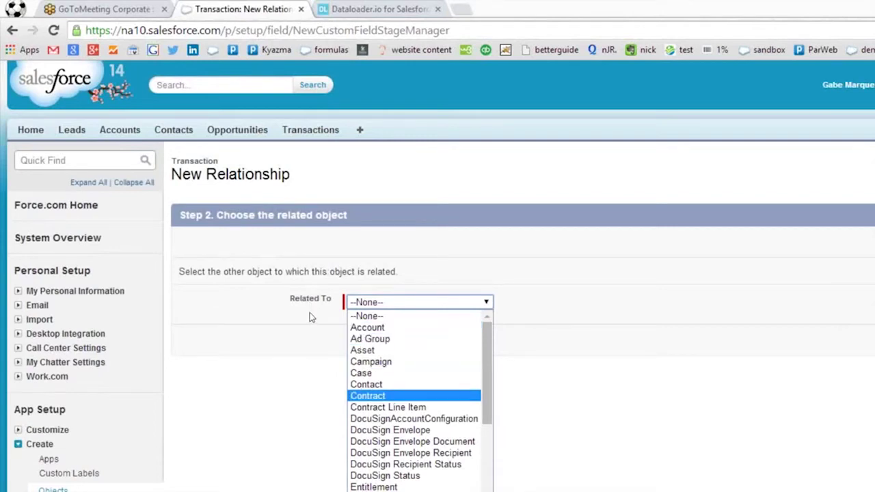
key(Up)
key(Return)
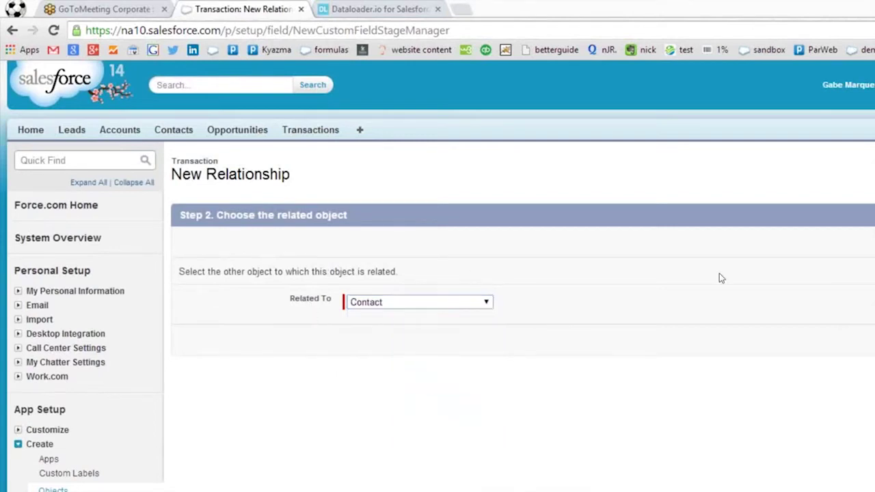
click(810, 279)
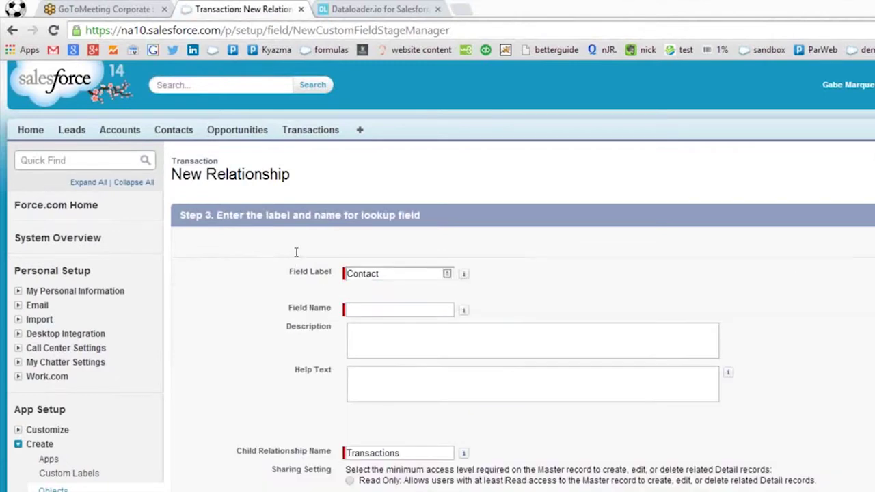
key(Tab)
key(shift+Tab)
key(shift+Tab)
key(Tab)
key(Tab)
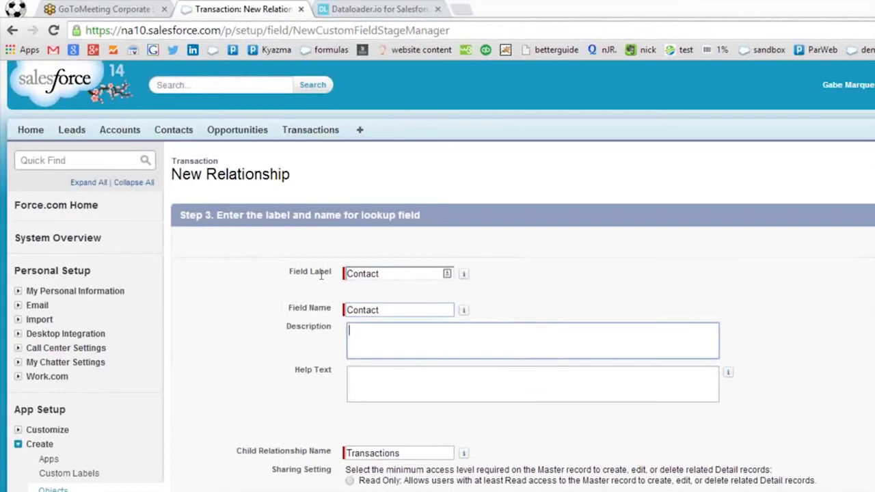
key(Tab)
click(786, 252)
Keep default security and the Transactions related list on Contact Layout, then Save & New.
scroll(779, 267, down, 3)
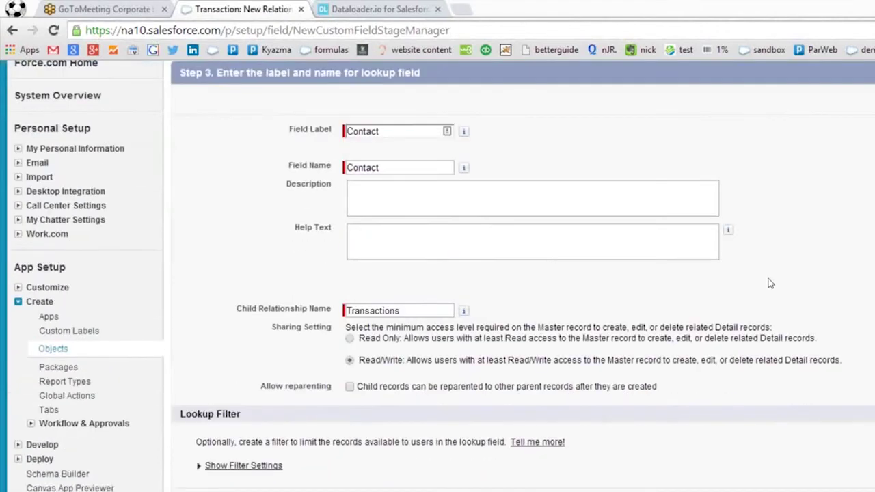
scroll(770, 283, up, 3)
click(808, 198)
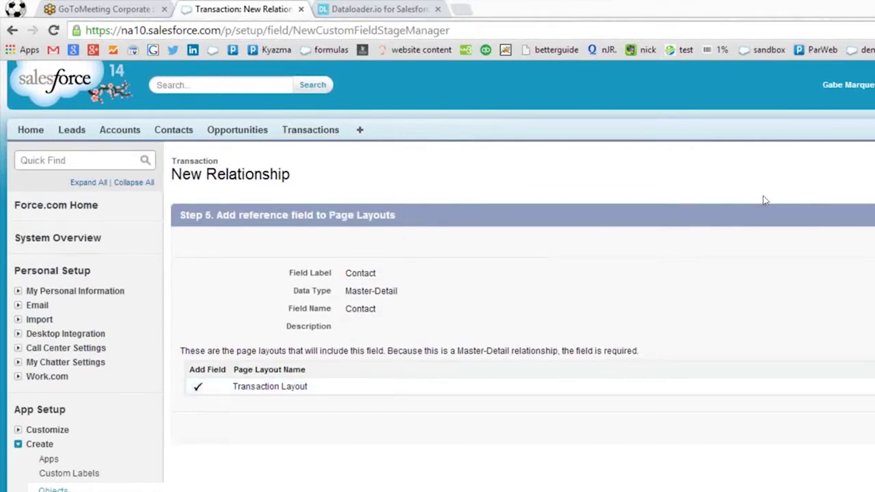
click(809, 198)
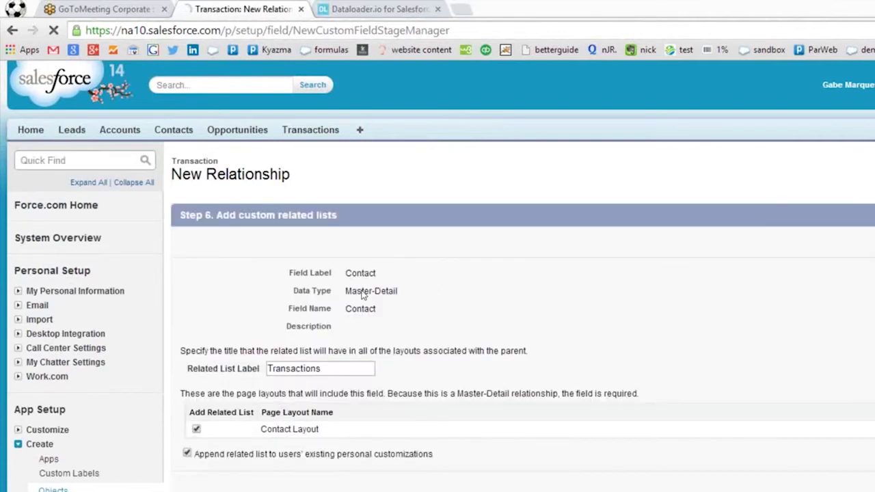
click(792, 395)
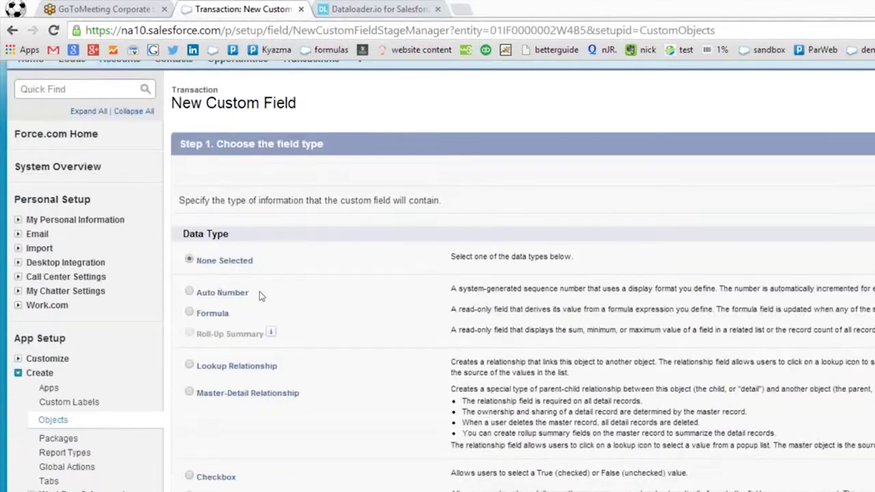
Start another Master-Detail Relationship field and pick Store as the related object.
click(190, 392)
click(811, 141)
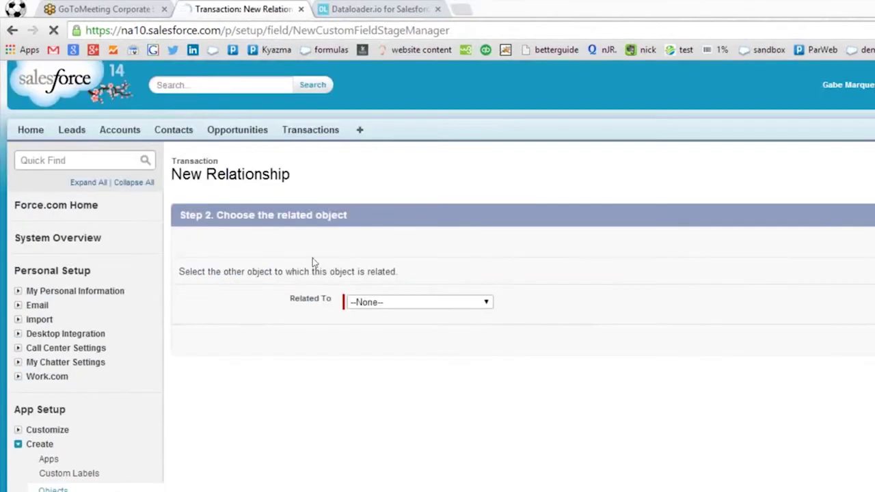
click(410, 302)
key(Down)
key(Down)
key(Down)
key(Down)
key(Down)
key(Down)
key(Down)
key(Up)
key(Up)
key(Up)
key(Up)
key(Up)
key(Down)
key(Down)
key(Down)
key(Down)
key(Down)
key(Up)
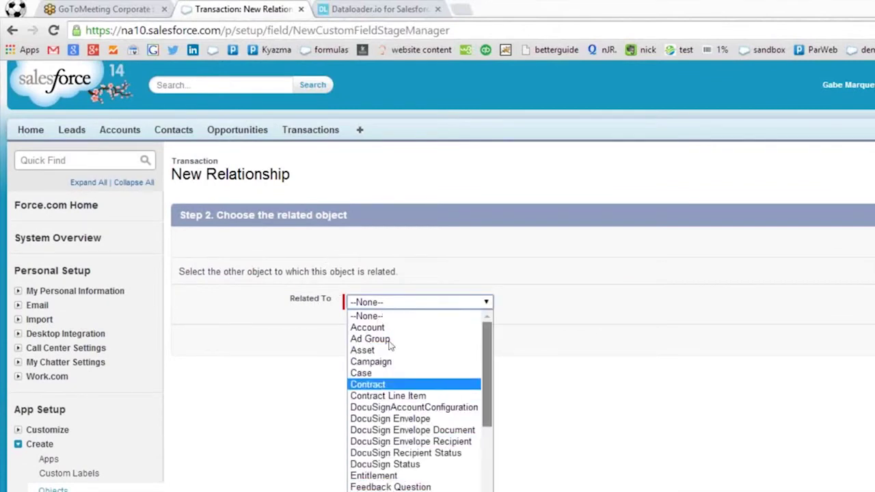
scroll(383, 383, down, 6)
click(330, 397)
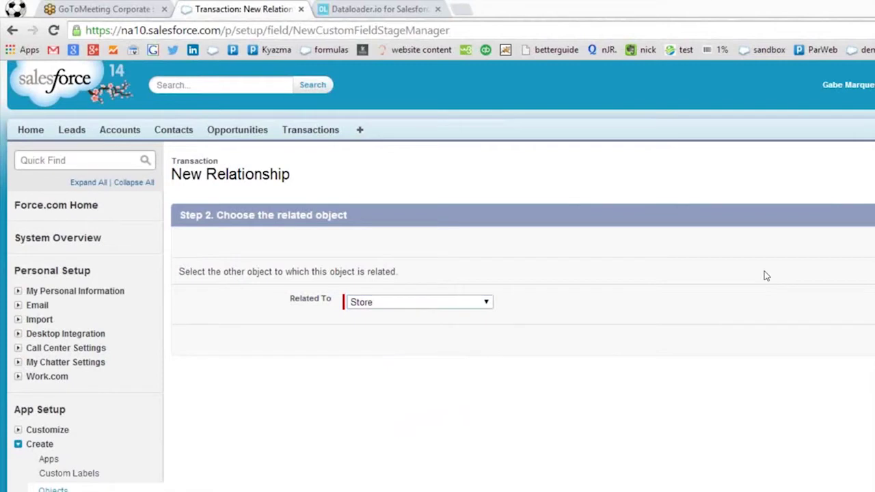
Accept the Store field name, security, layouts and Transactions related list, then Save & New.
click(815, 276)
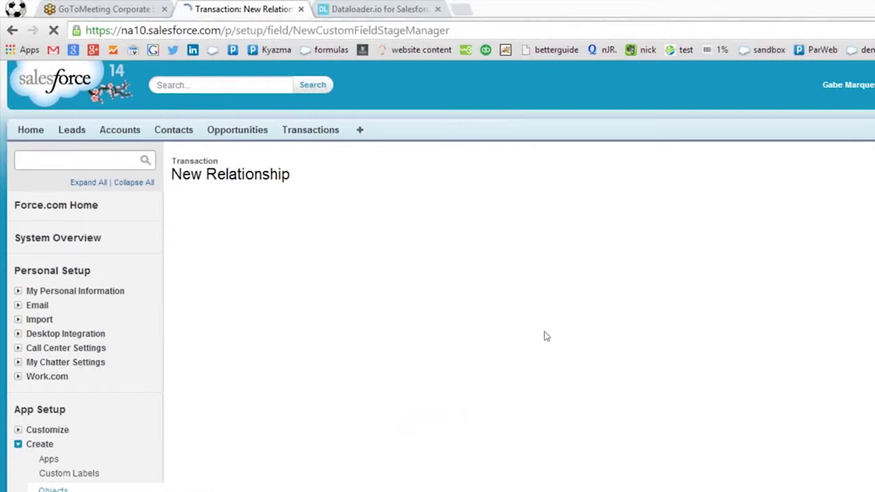
key(shift+Tab)
key(Tab)
key(Tab)
click(807, 204)
click(809, 203)
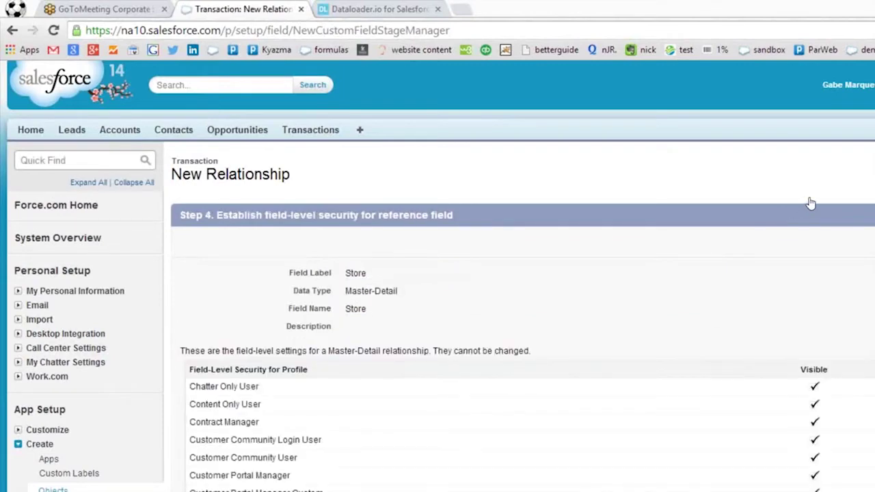
click(770, 212)
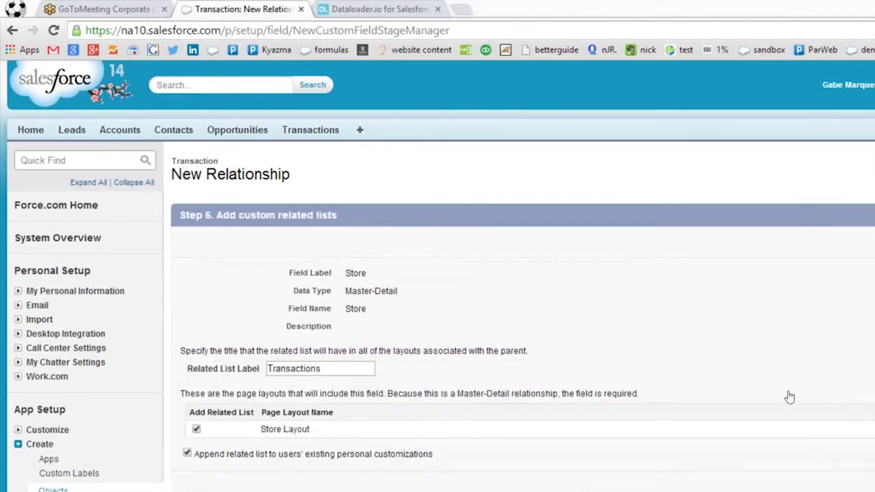
click(789, 394)
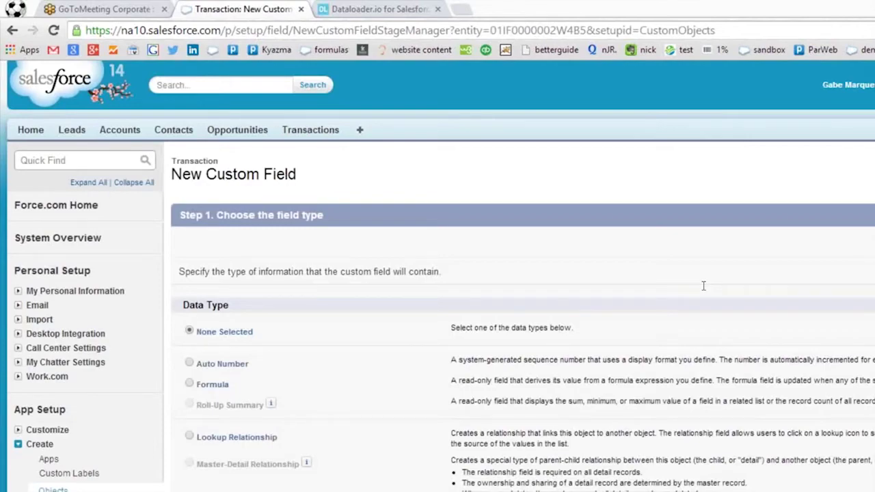
Return to the Transaction object and open the Transaction Name standard field for editing.
scroll(319, 320, down, 1)
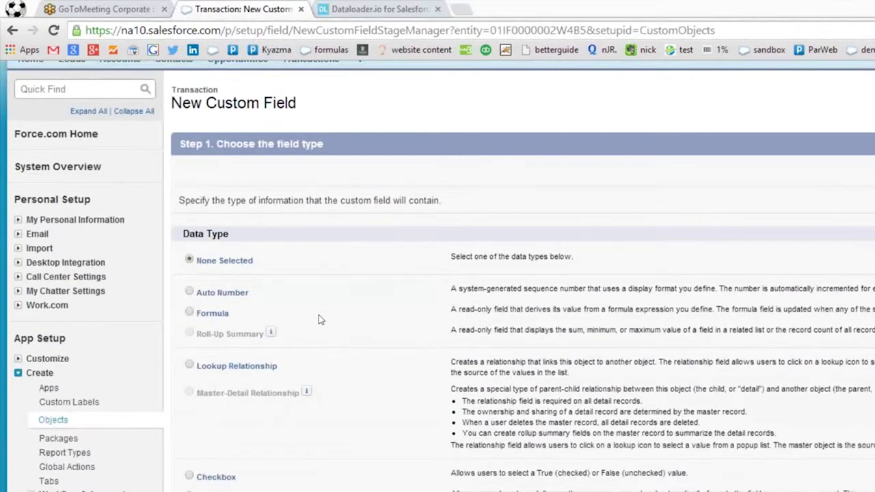
scroll(318, 320, down, 5)
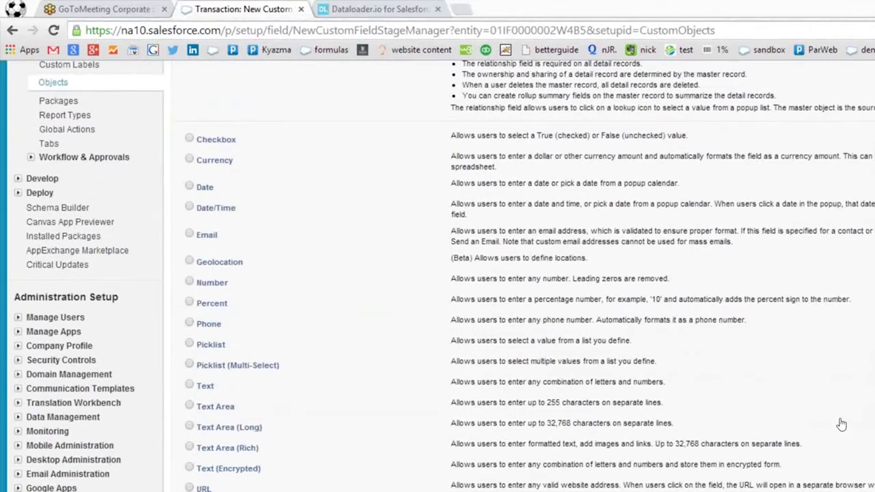
click(842, 423)
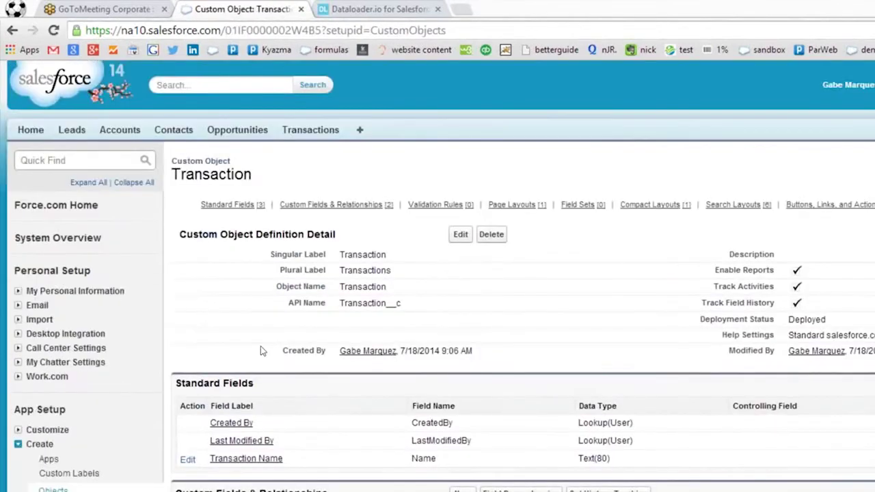
scroll(273, 348, down, 1)
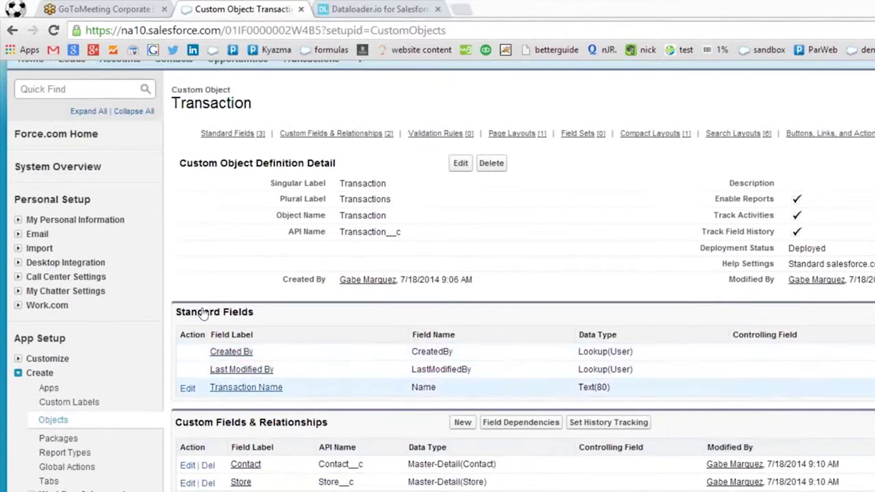
click(246, 387)
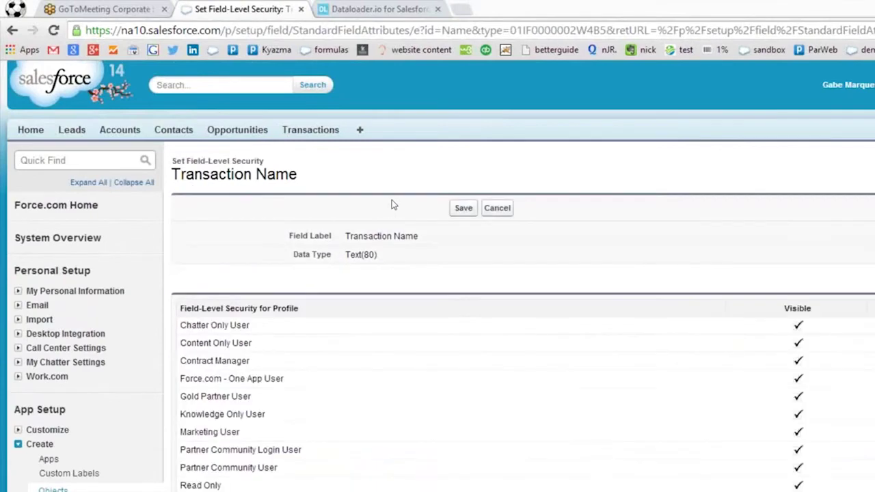
click(497, 207)
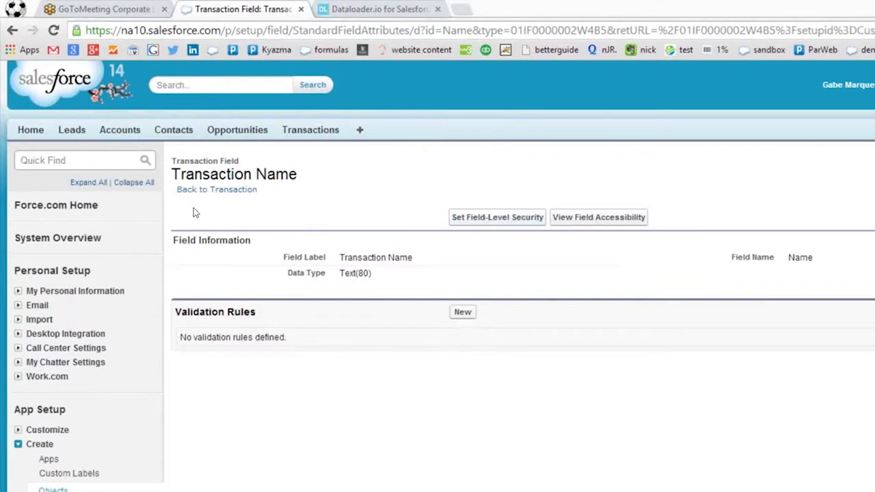
click(198, 189)
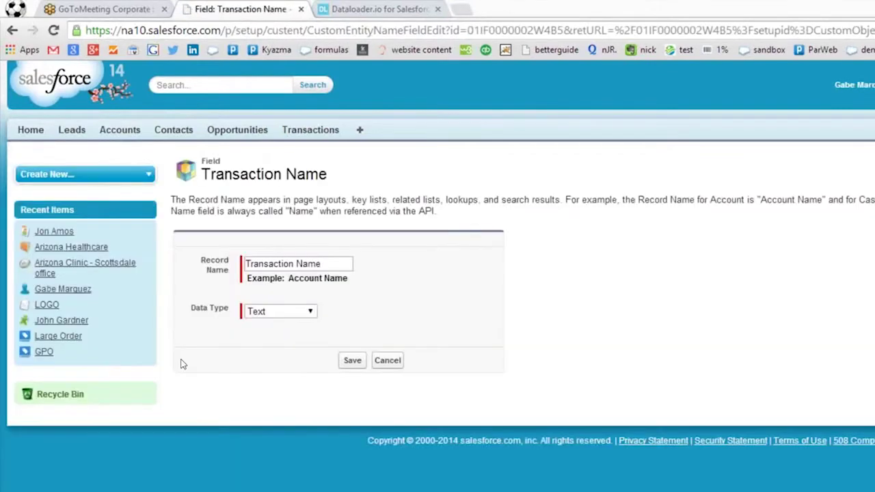
Change Transaction Name's data type to Auto Number with display format {0000}.
click(281, 311)
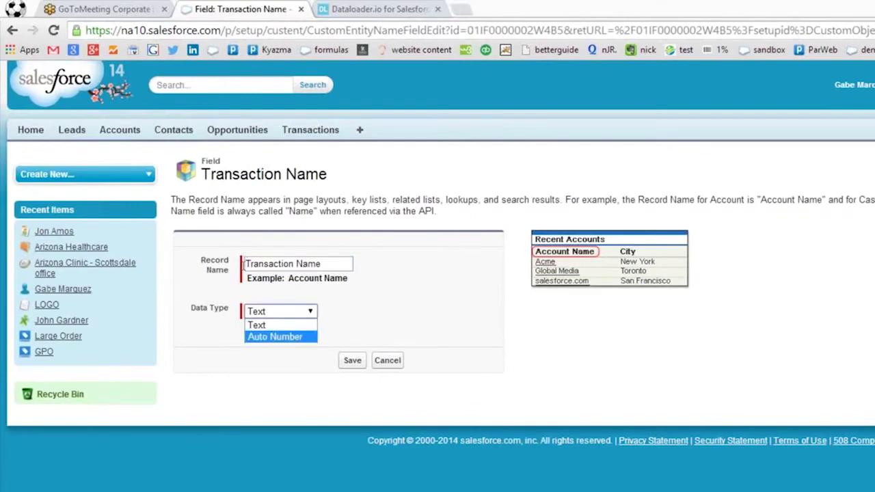
click(275, 338)
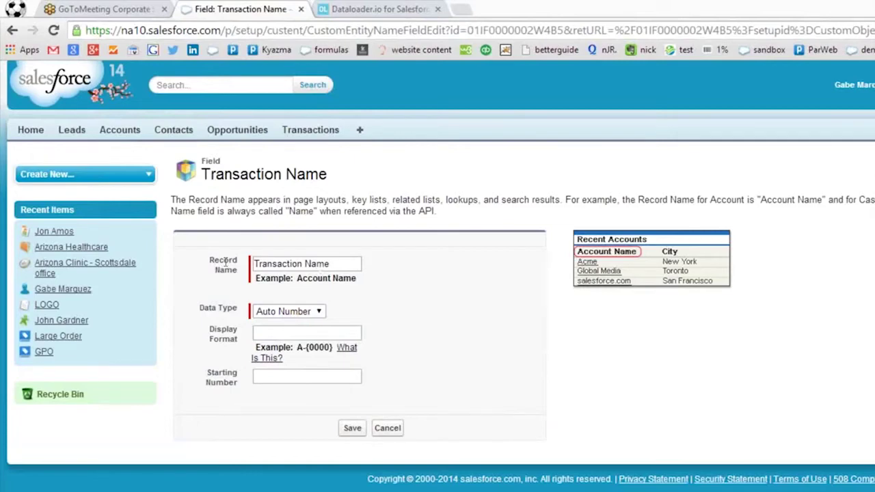
click(261, 333)
key(Tab)
click(307, 333)
click(348, 278)
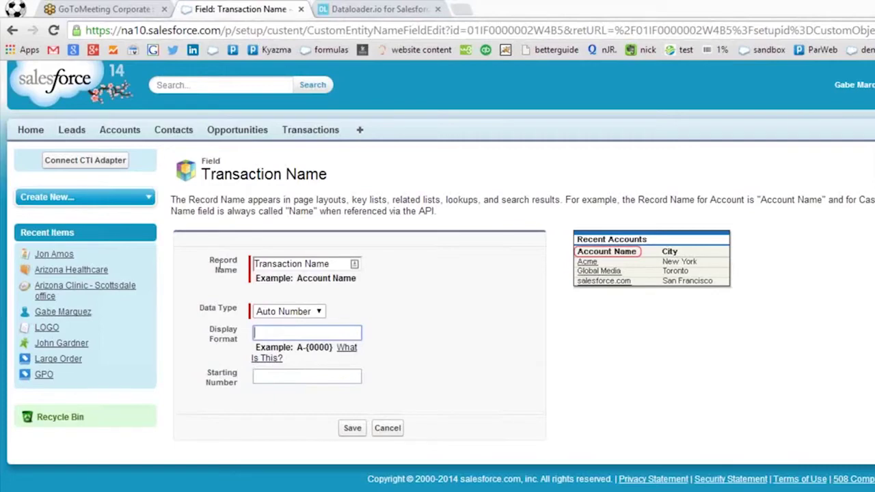
text({)
key(Down)
key(Return)
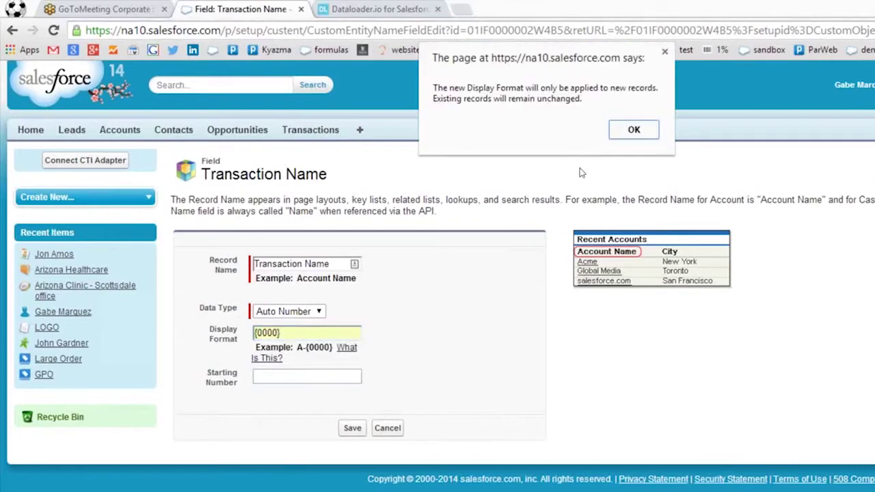
key(Return)
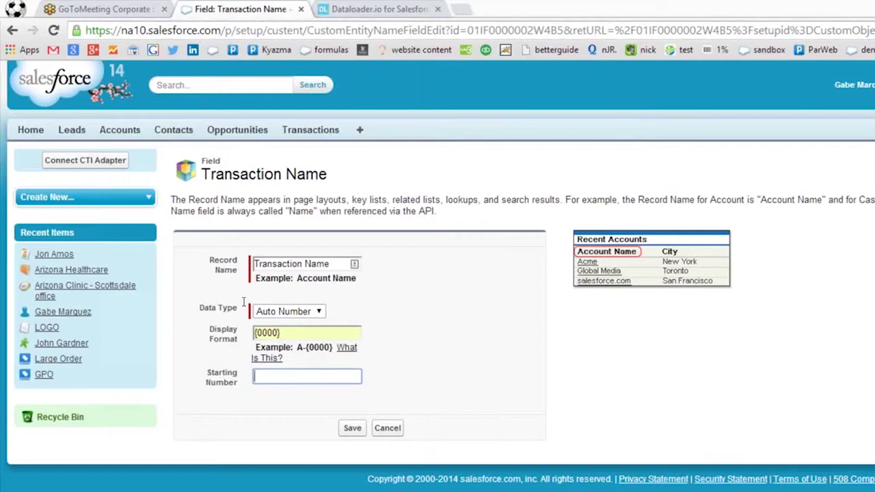
Set the auto-number starting value to 4000 and save.
text(4000)
key(Tab)
key(Tab)
key(Return)
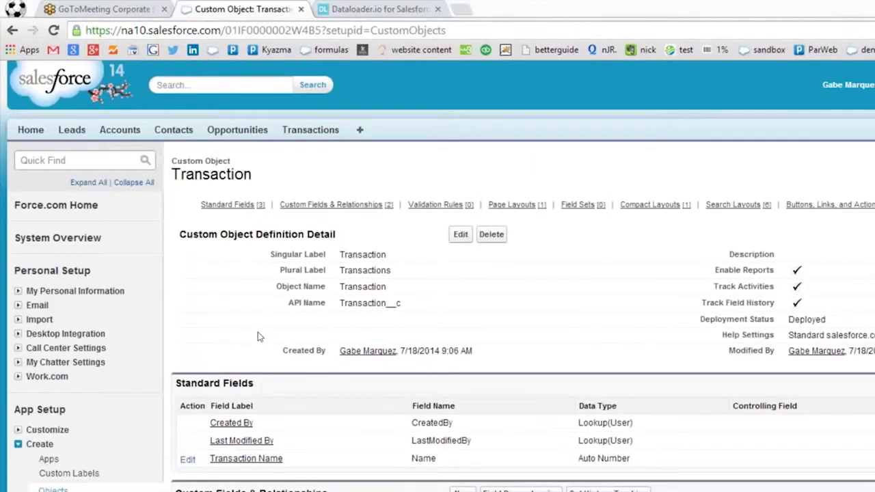
Start a new Transaction custom field of the Text data type.
scroll(258, 333, down, 2)
scroll(259, 332, down, 2)
scroll(257, 332, up, 1)
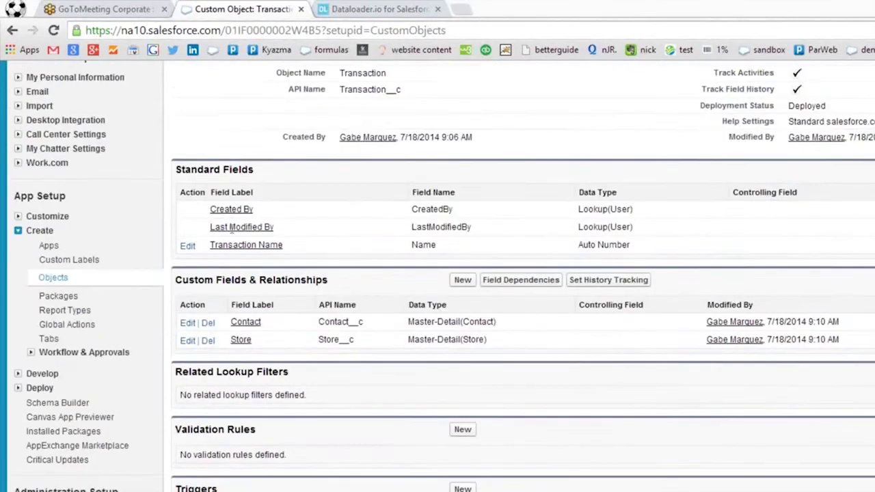
click(463, 280)
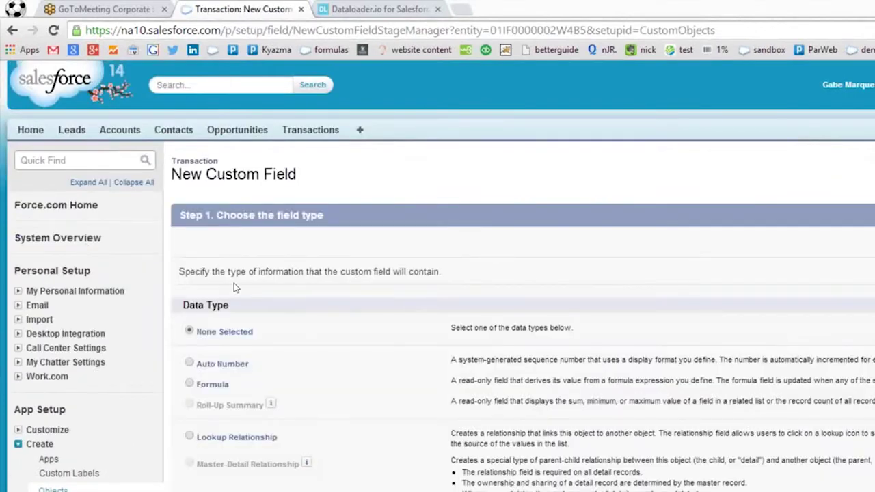
scroll(234, 284, down, 3)
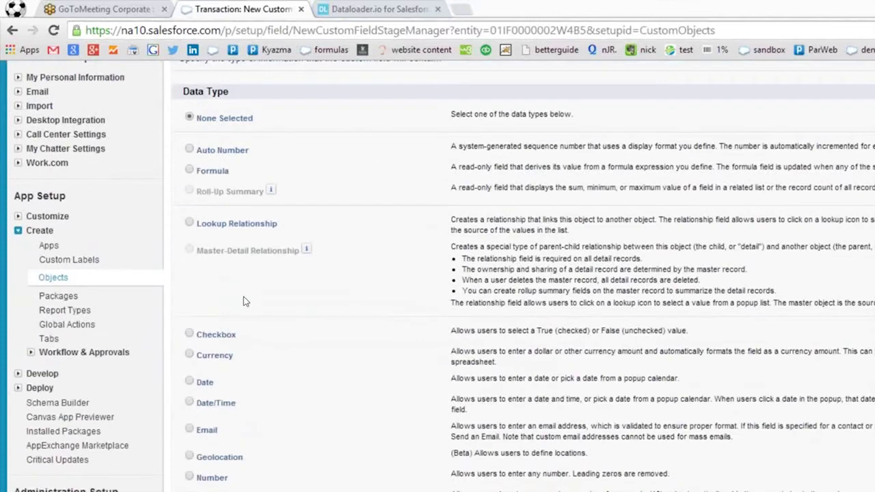
scroll(211, 312, down, 3)
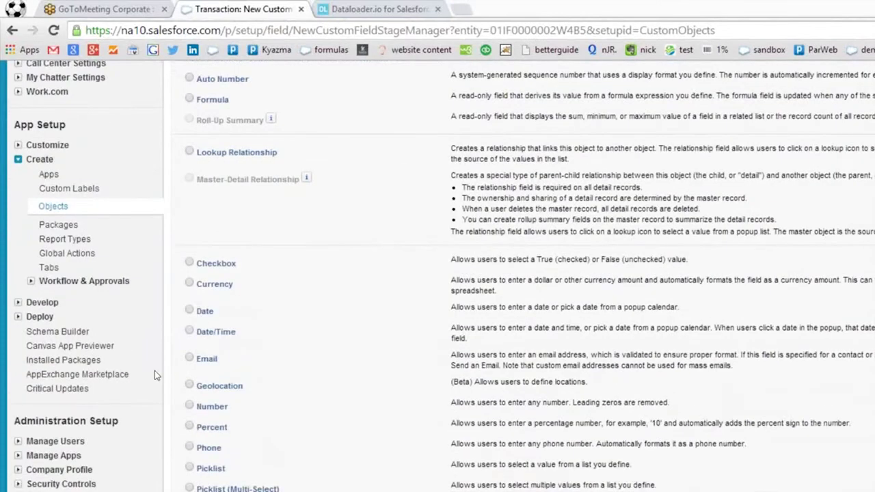
click(190, 385)
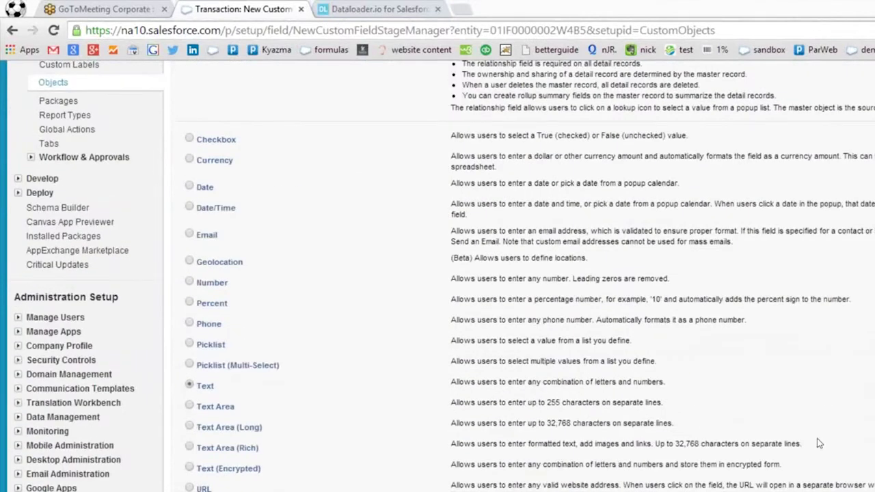
click(813, 426)
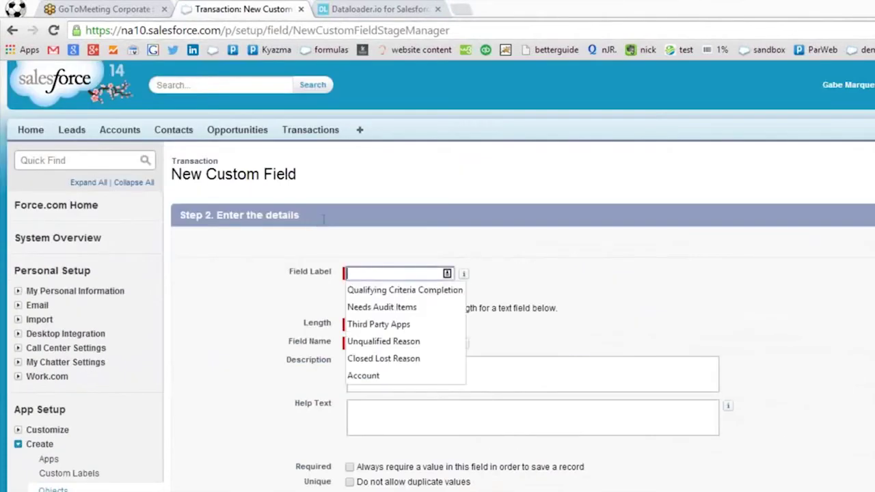
Label the field Purchase Description with length 50 and save it to the Transaction Layout.
text(Purchase)
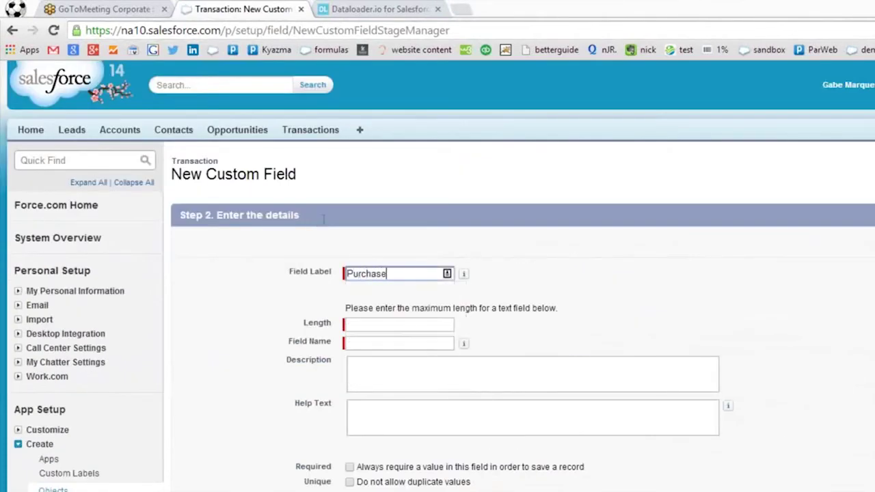
text( DEscription)
key(Tab)
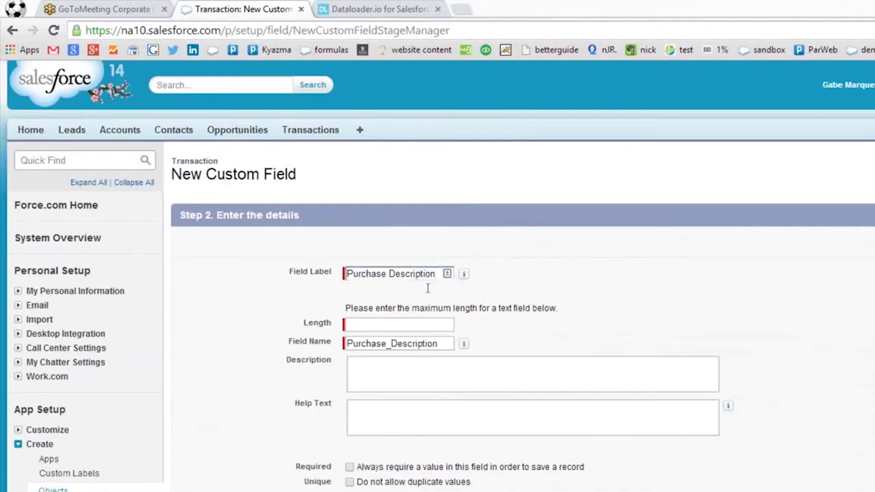
key(Tab)
key(shift+Tab)
key(shift+Tab)
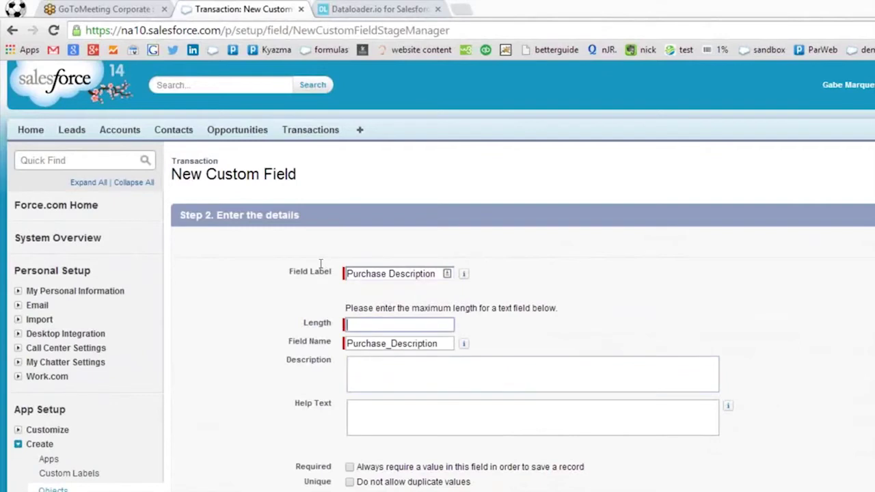
click(462, 241)
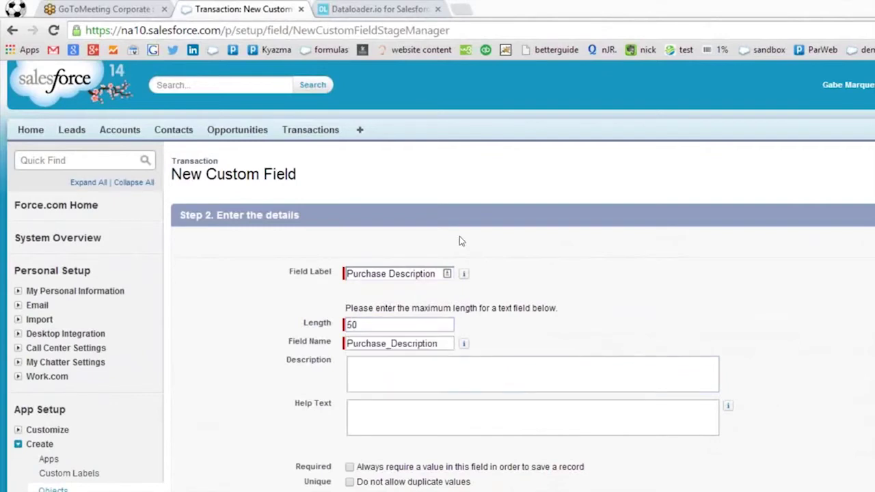
click(793, 200)
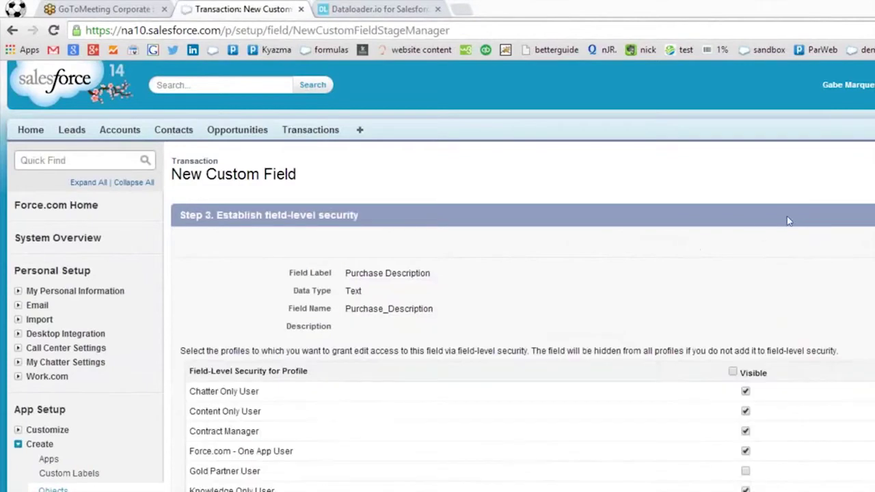
click(811, 204)
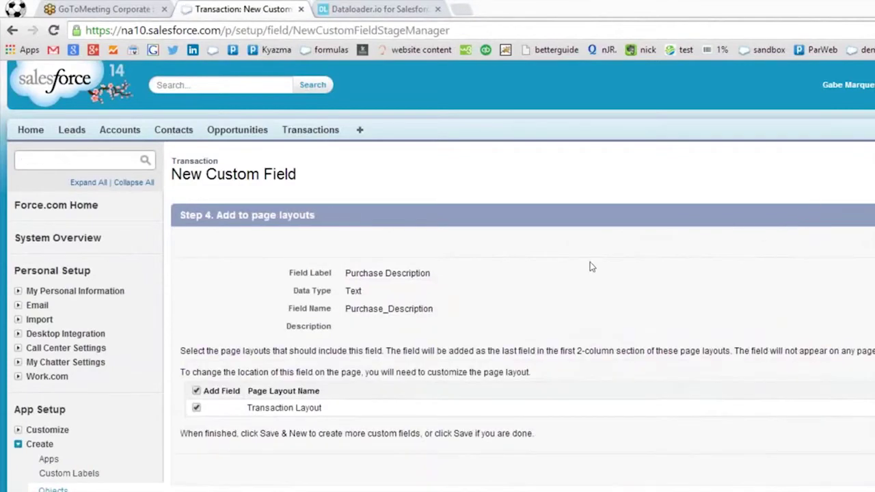
click(780, 379)
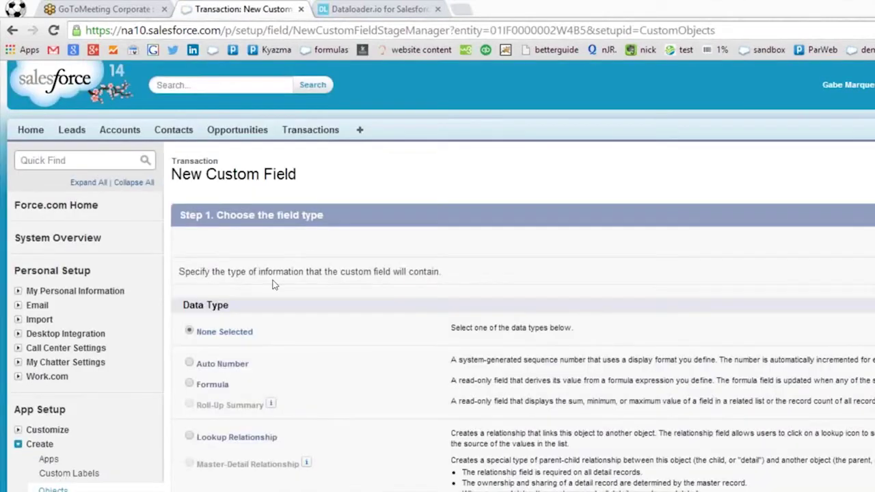
scroll(230, 315, down, 2)
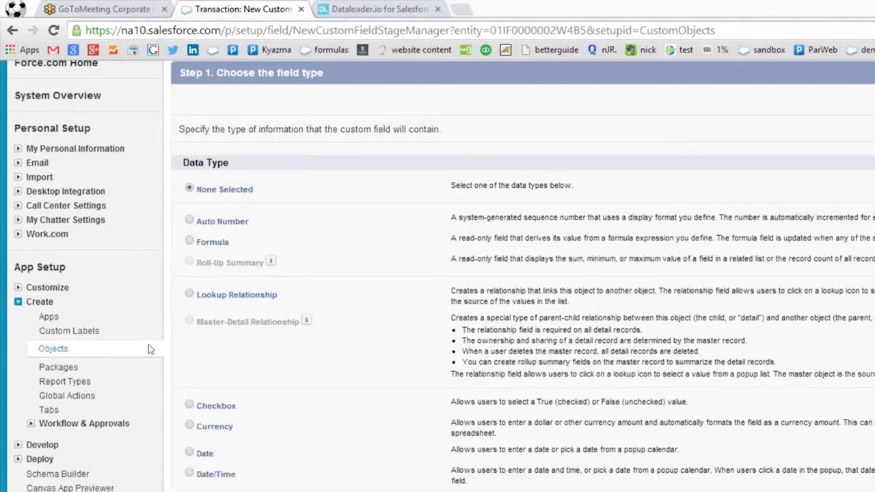
Enter Price as the next field's label, leaving the description empty.
scroll(833, 208, up, 2)
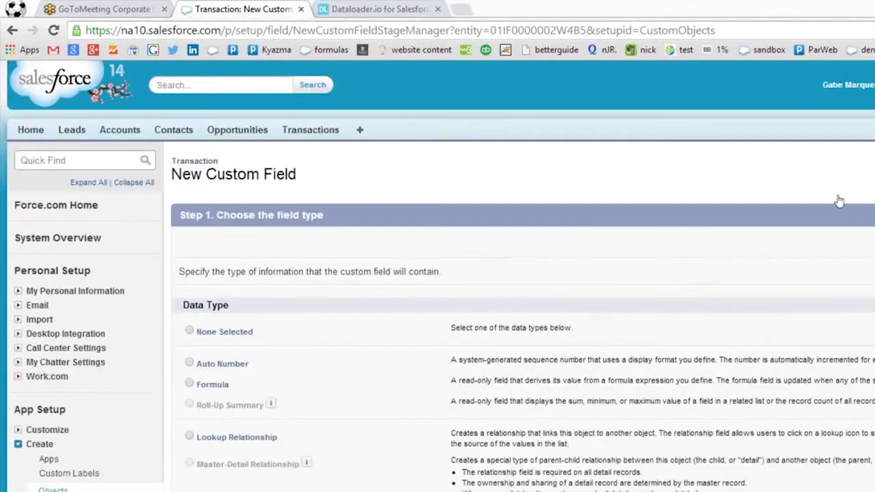
click(813, 198)
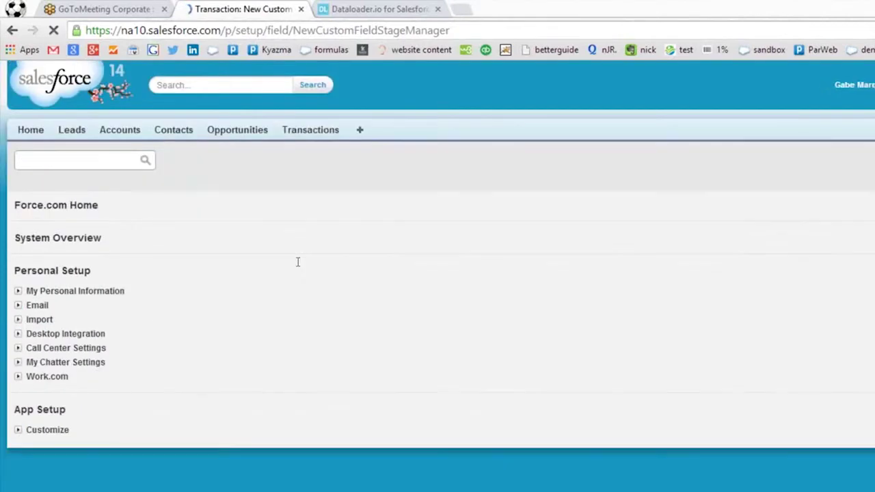
text(Price)
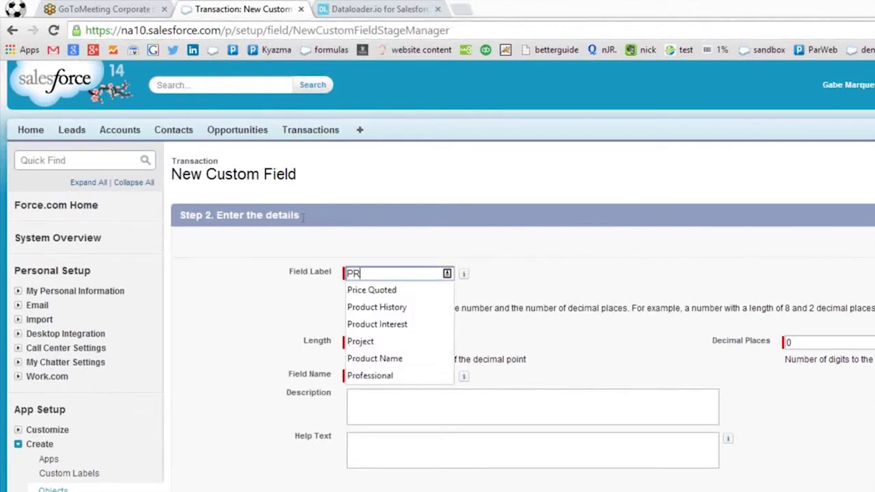
key(Down)
key(BackSpace)
key(BackSpace)
key(BackSpace)
key(BackSpace)
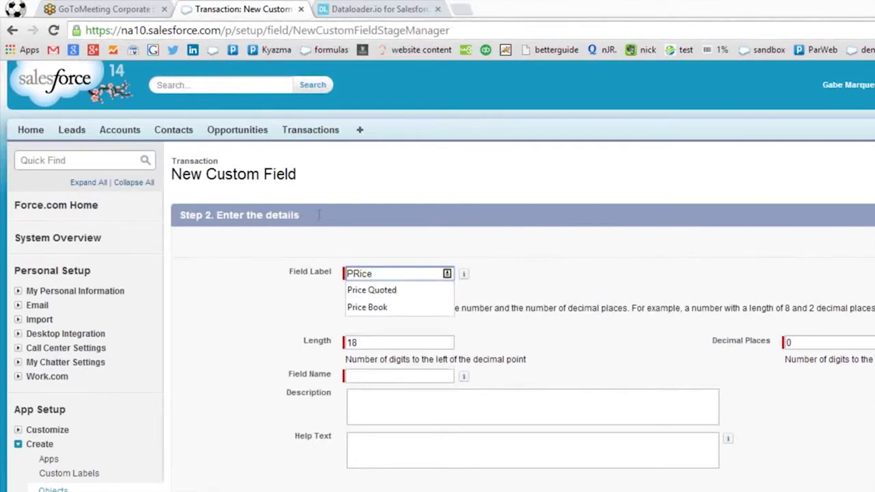
text(ice)
click(387, 320)
click(452, 405)
click(583, 353)
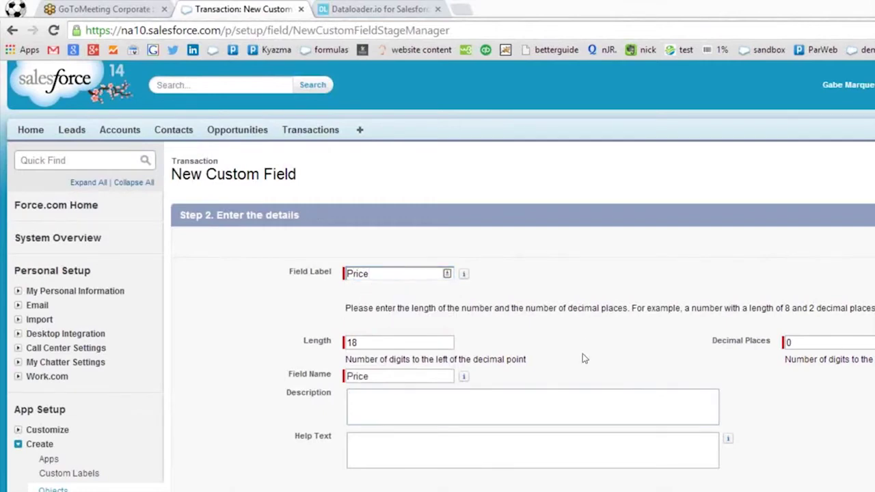
Step through field-level security and page layouts, then cancel back to the Transaction object page.
scroll(582, 354, down, 3)
scroll(672, 381, up, 2)
click(811, 136)
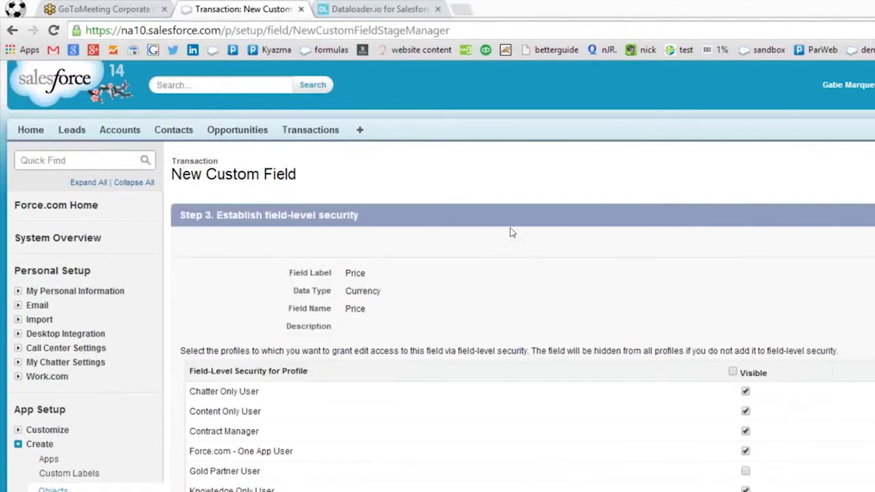
scroll(568, 240, down, 1)
click(811, 143)
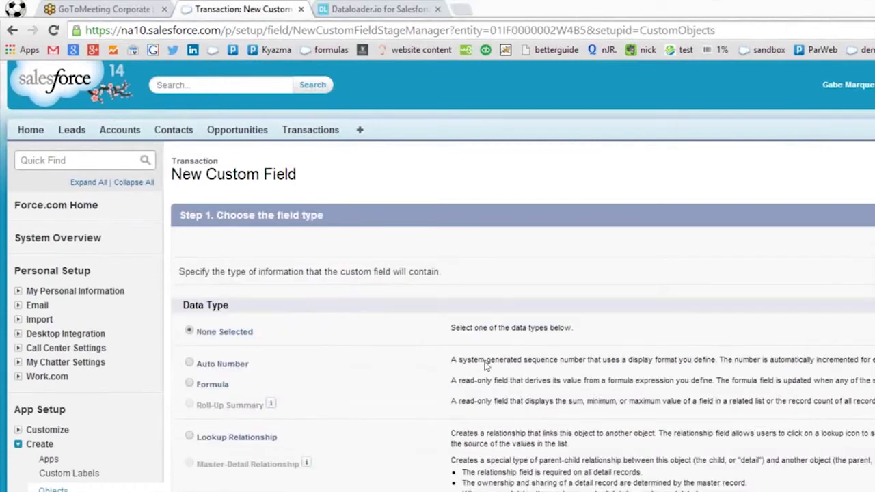
click(832, 198)
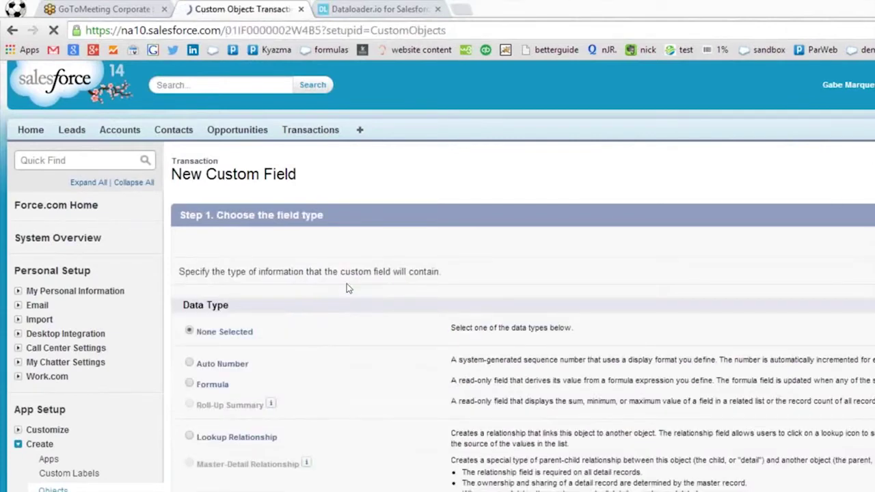
scroll(336, 287, down, 3)
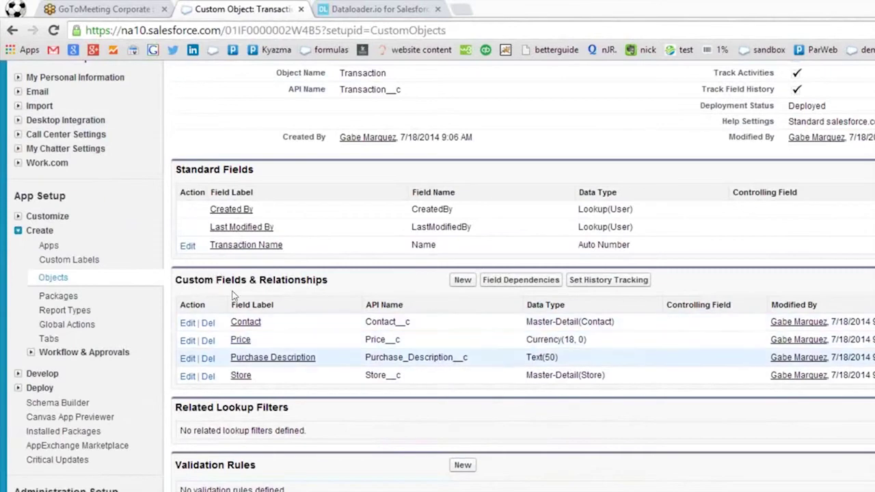
Add an 'External Transaction #' Number field (18, 0) to the Transaction object.
click(463, 280)
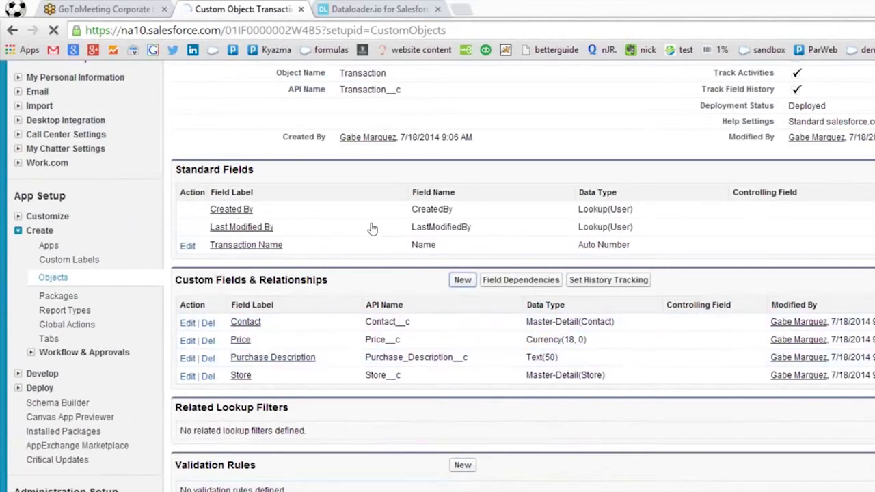
scroll(192, 339, down, 2)
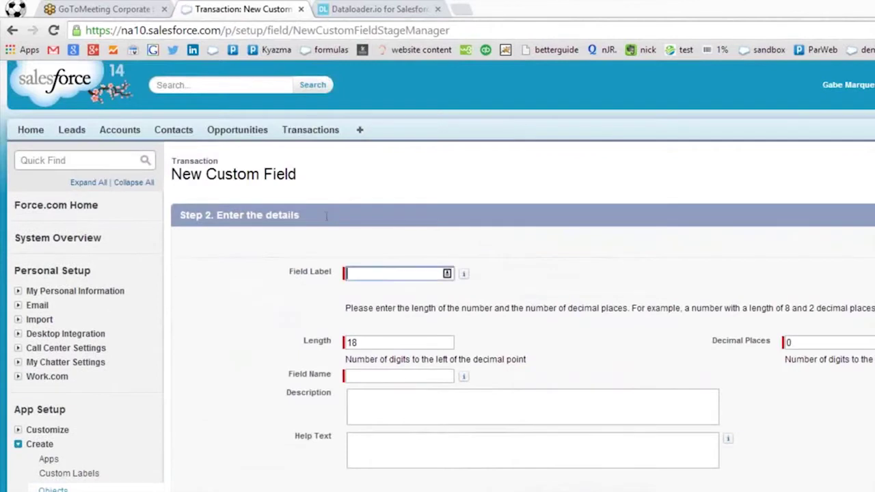
text(External Transaction #)
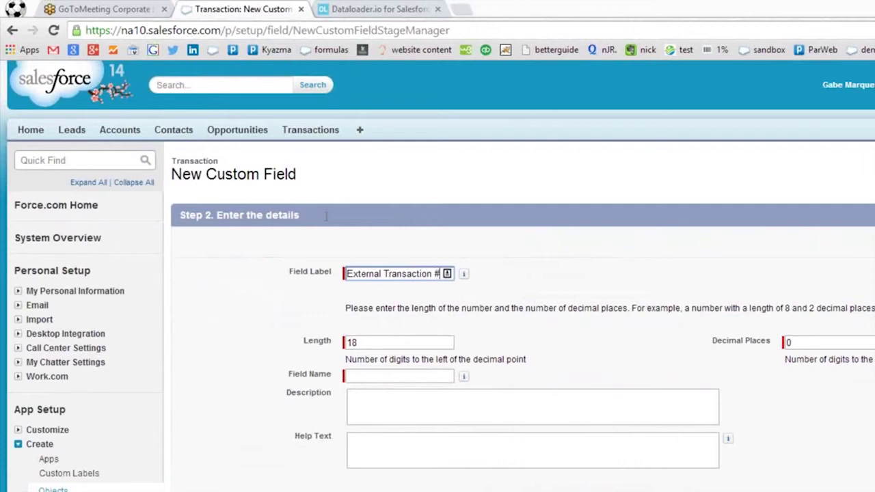
click(472, 377)
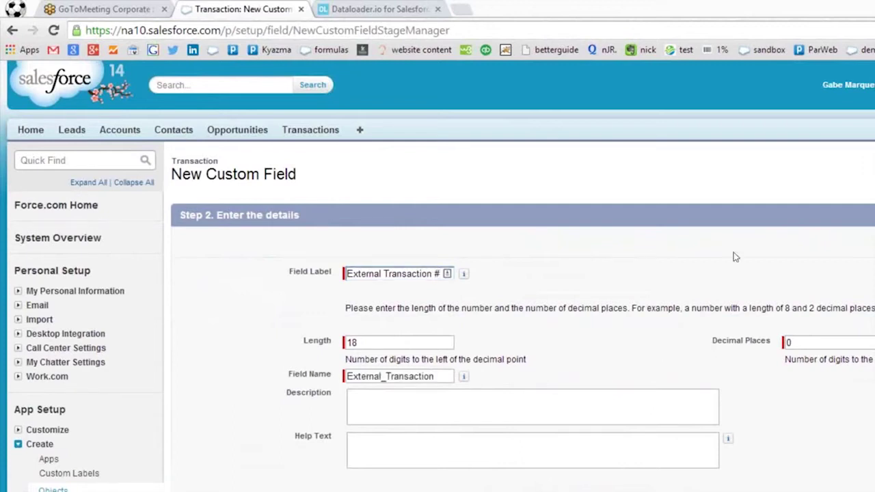
click(817, 203)
click(810, 205)
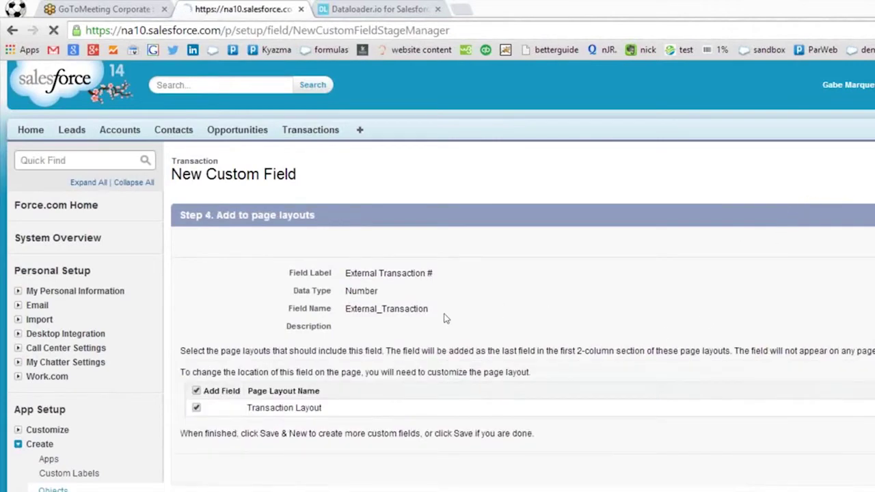
scroll(369, 310, down, 1)
scroll(367, 294, down, 3)
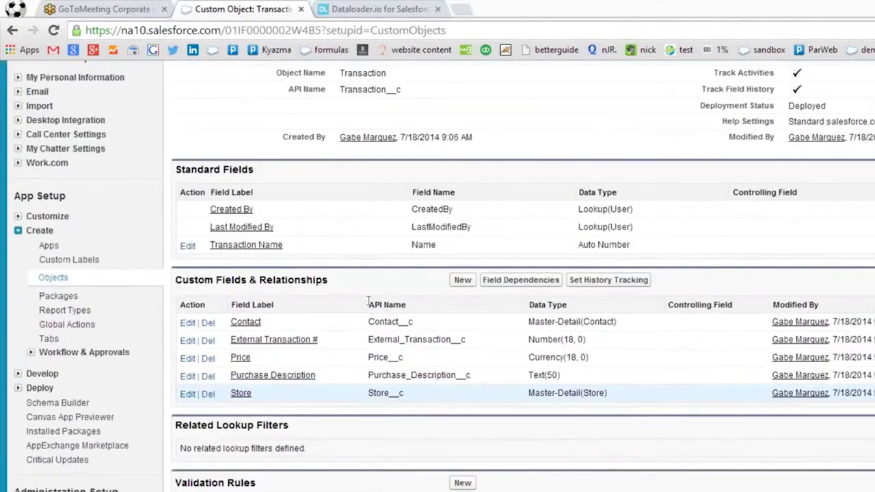
scroll(367, 280, down, 1)
scroll(366, 281, up, 1)
scroll(364, 280, up, 2)
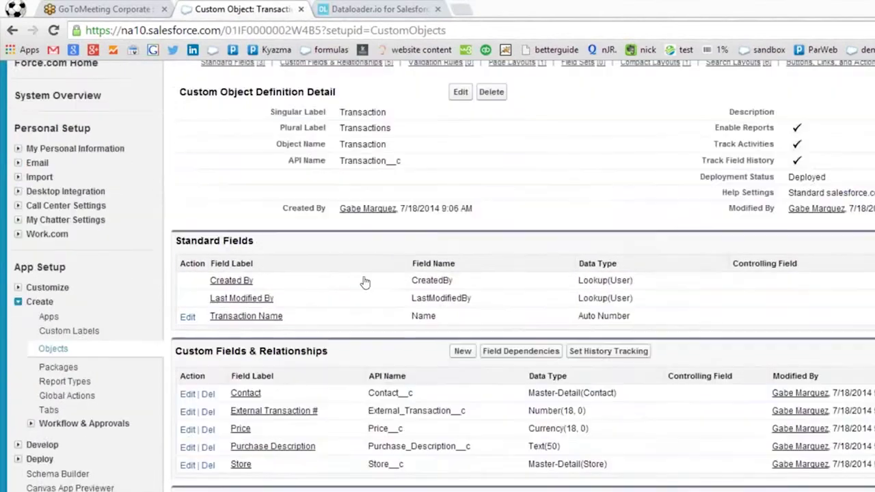
click(52, 349)
Open the Store object and add a Phone-type field labelled Phone.
scroll(207, 284, down, 3)
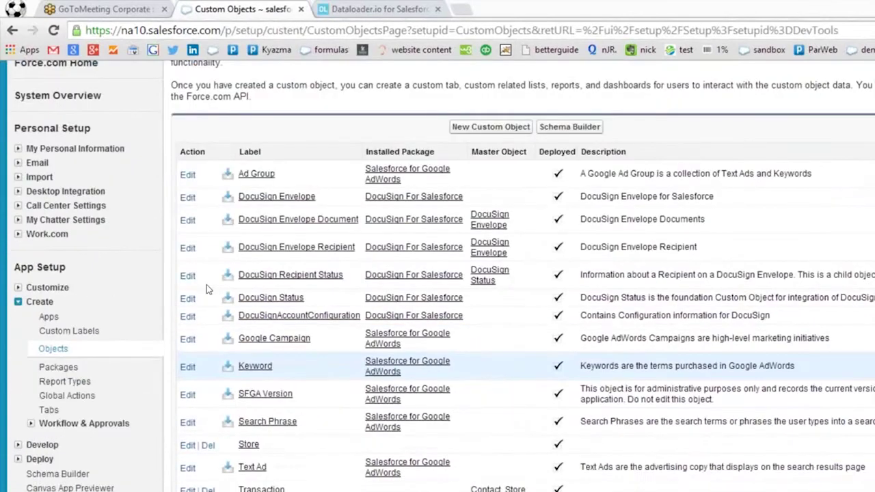
click(250, 373)
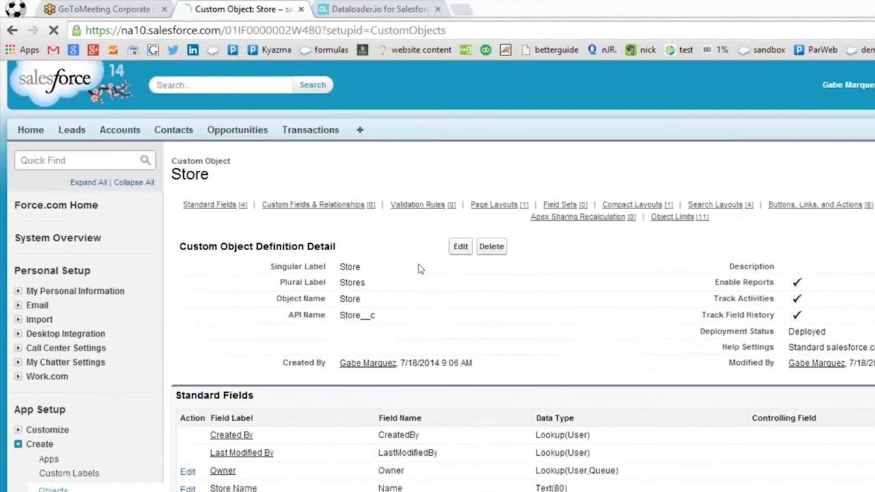
scroll(419, 264, down, 2)
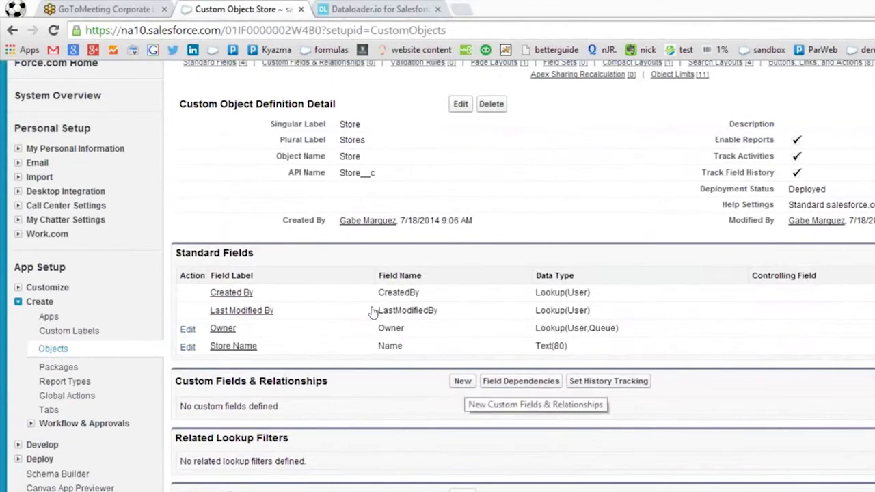
click(462, 381)
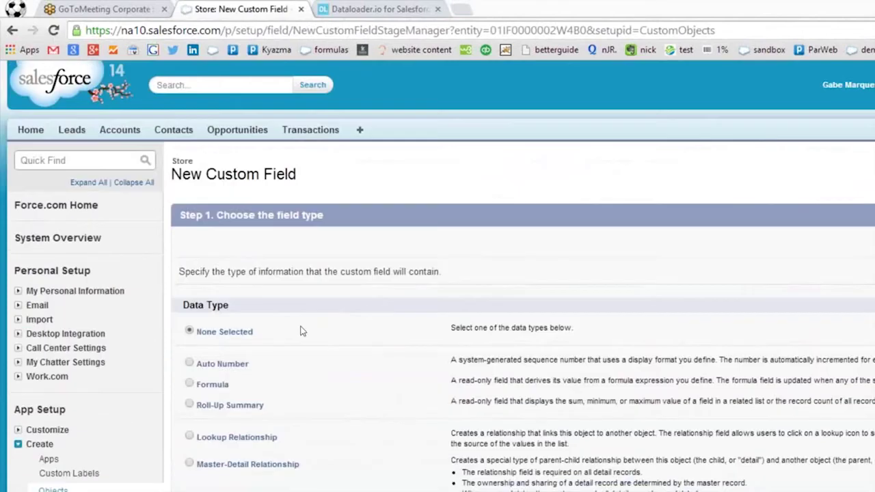
scroll(209, 329, down, 4)
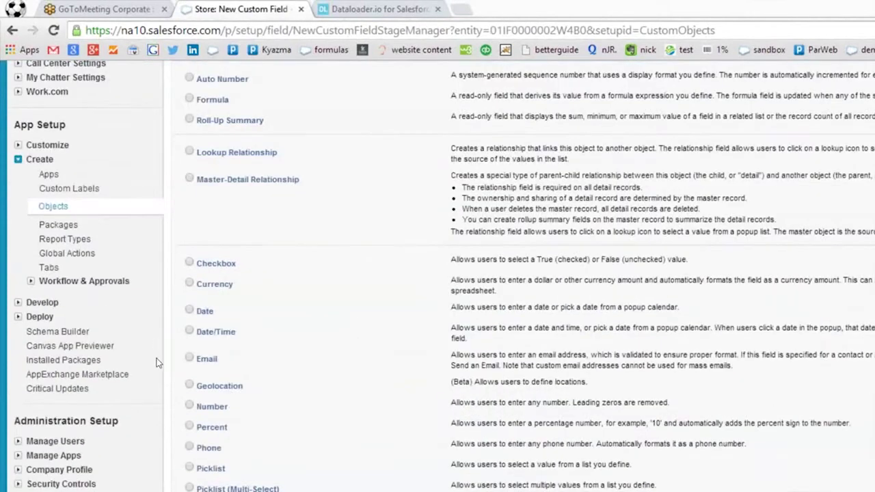
scroll(595, 186, up, 4)
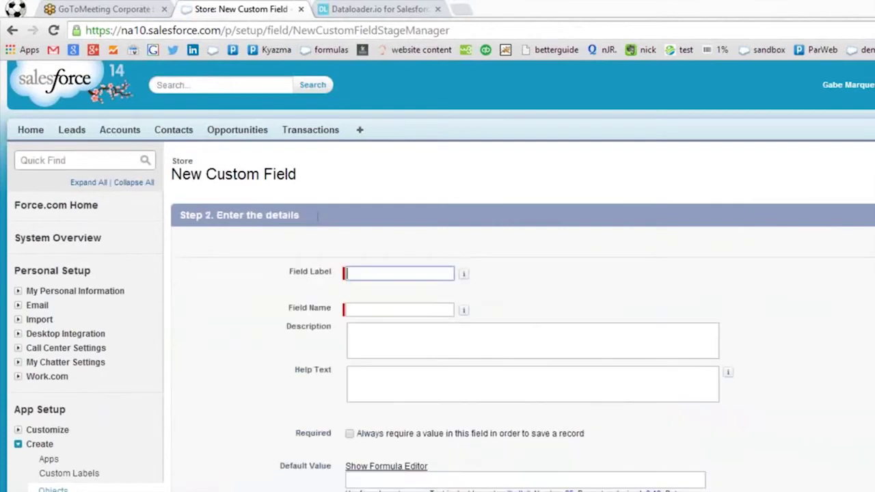
text(Phone)
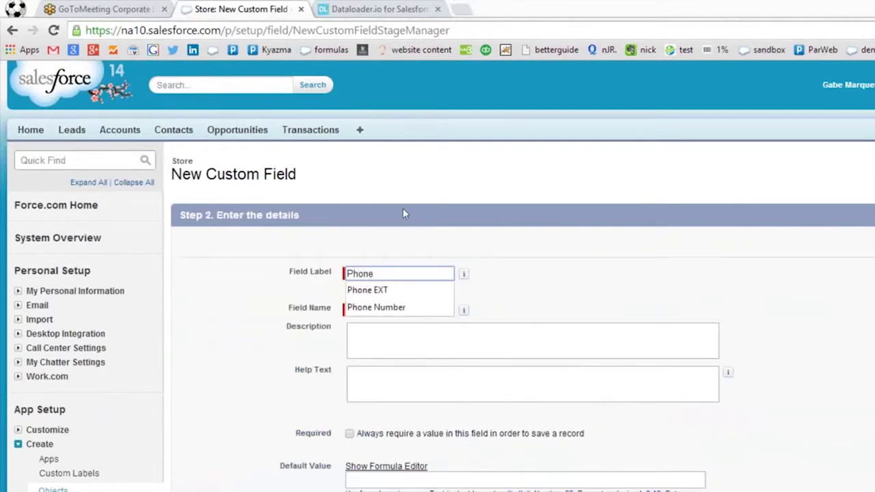
key(Tab)
key(Tab)
click(823, 198)
click(823, 201)
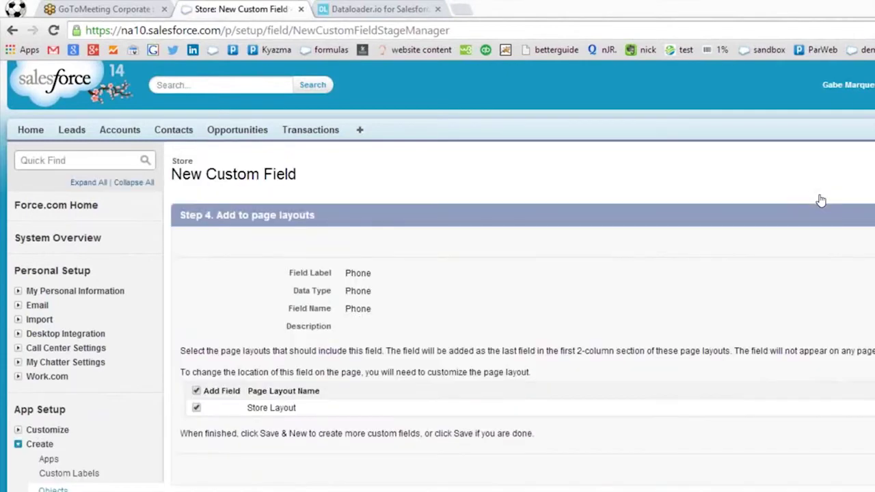
click(778, 197)
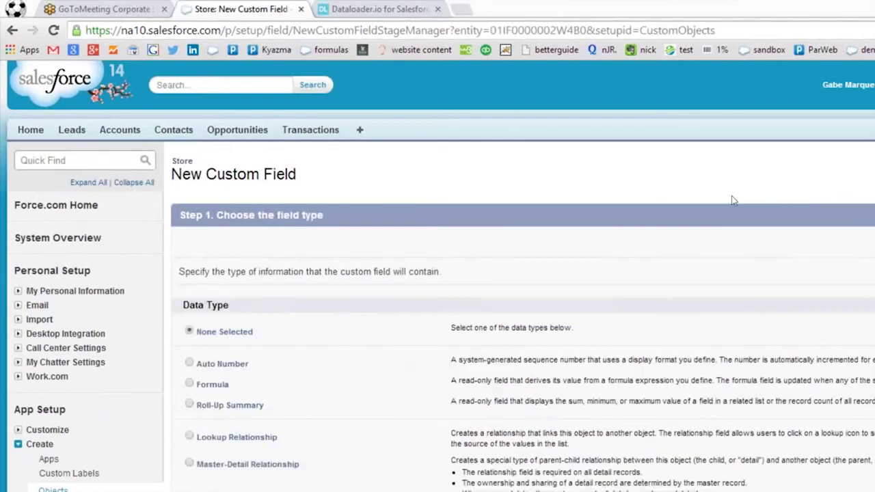
Create a Store Number Number field (18, 0) on Store, included in the Store Layout.
scroll(416, 265, down, 1)
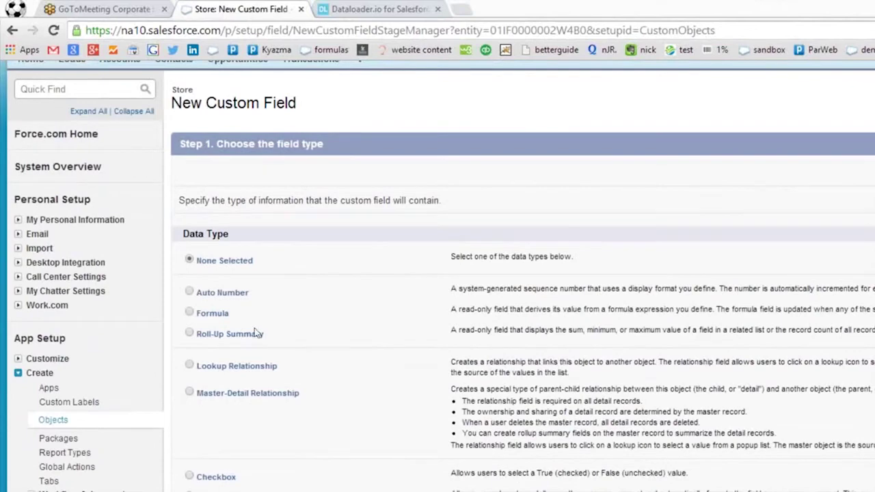
scroll(195, 367, down, 1)
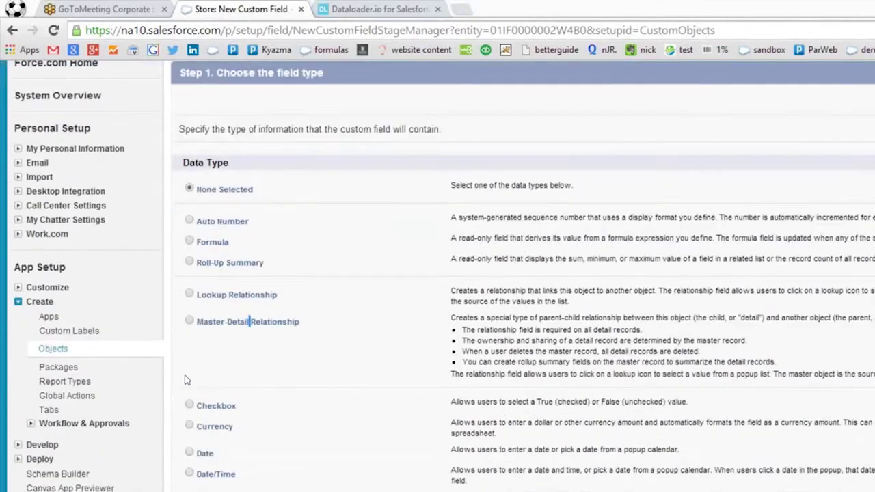
scroll(170, 365, down, 1)
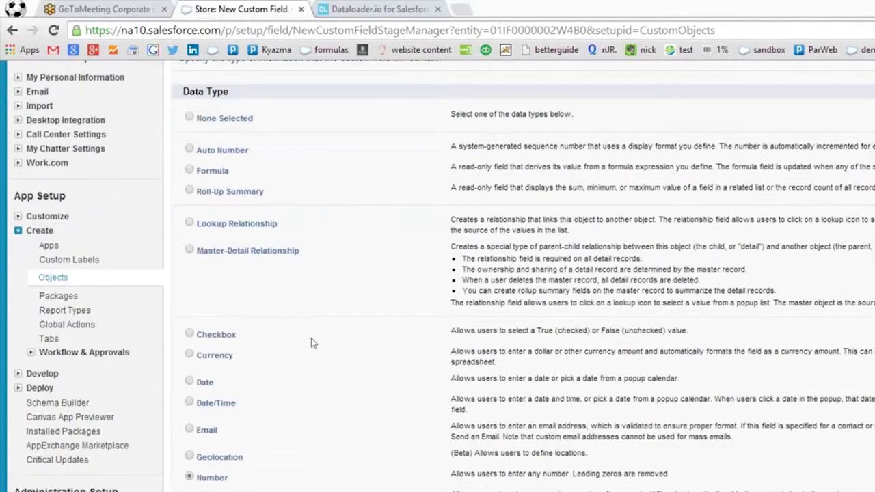
scroll(314, 342, up, 3)
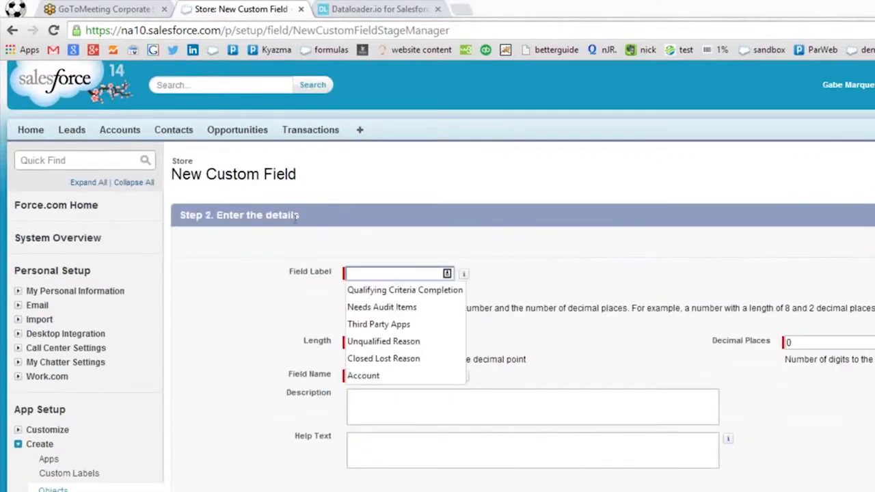
text(Store Nu)
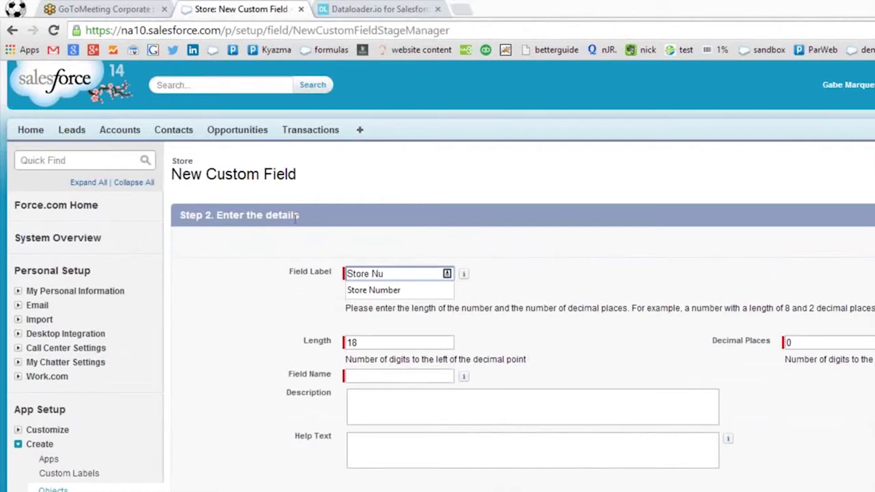
key(Down)
key(Return)
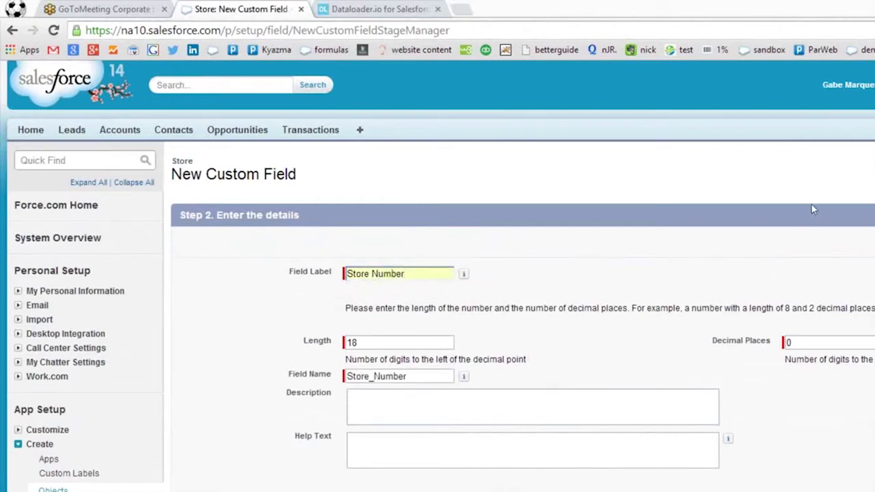
key(Return)
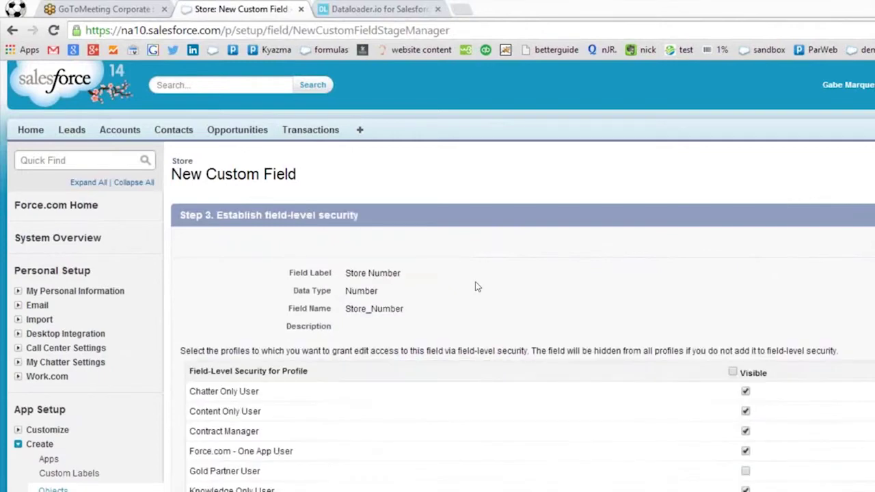
click(803, 205)
scroll(739, 330, down, 1)
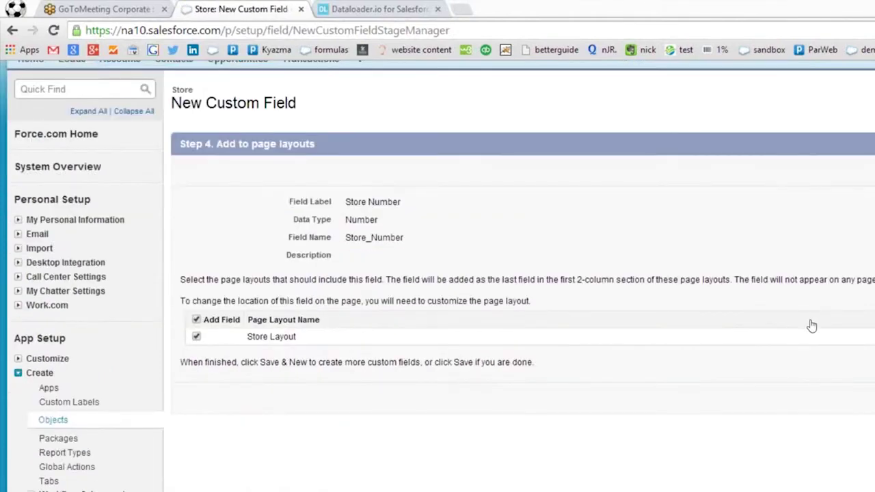
click(813, 326)
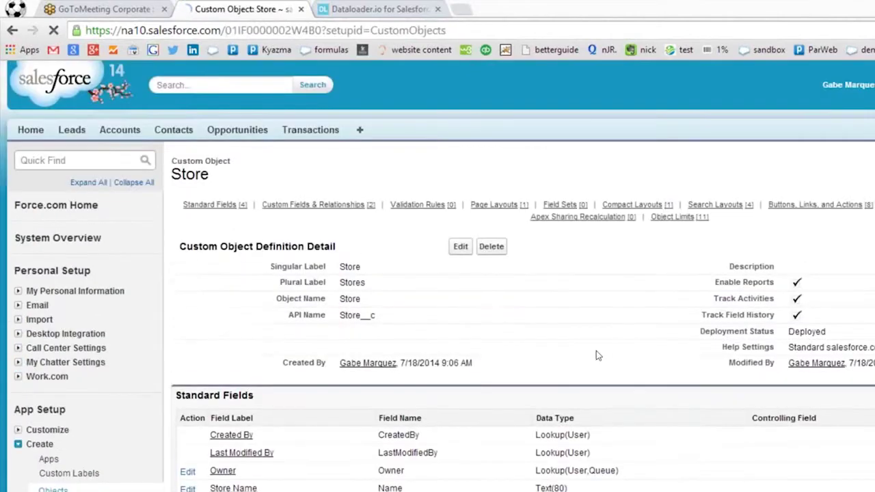
Open a contact's record and scroll down to its Transactions related list.
scroll(554, 298, down, 2)
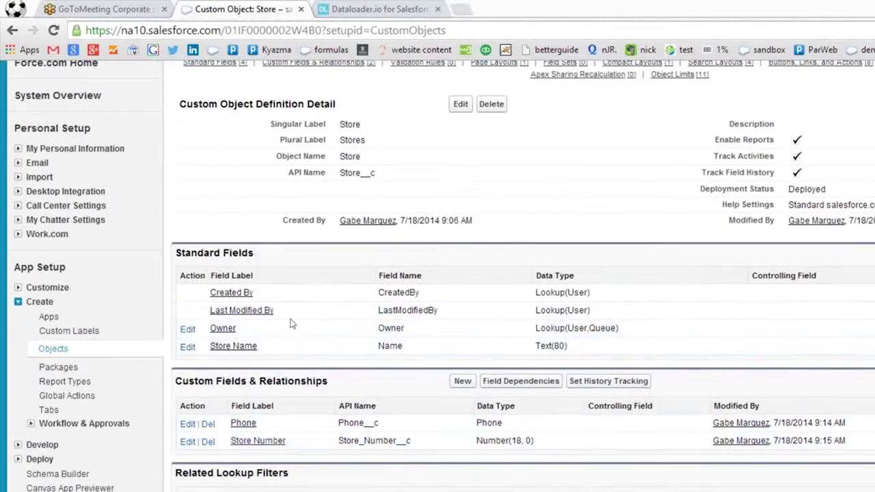
scroll(293, 325, down, 2)
scroll(197, 344, up, 4)
scroll(150, 314, down, 2)
scroll(105, 284, up, 2)
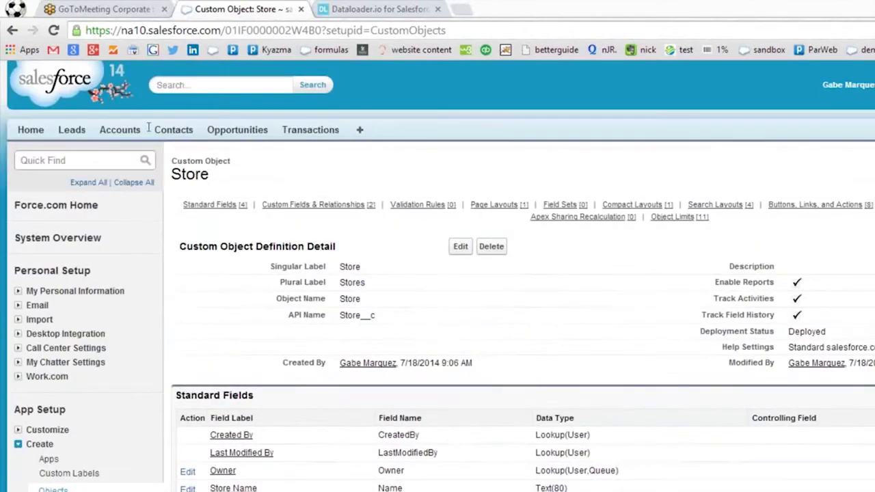
click(130, 109)
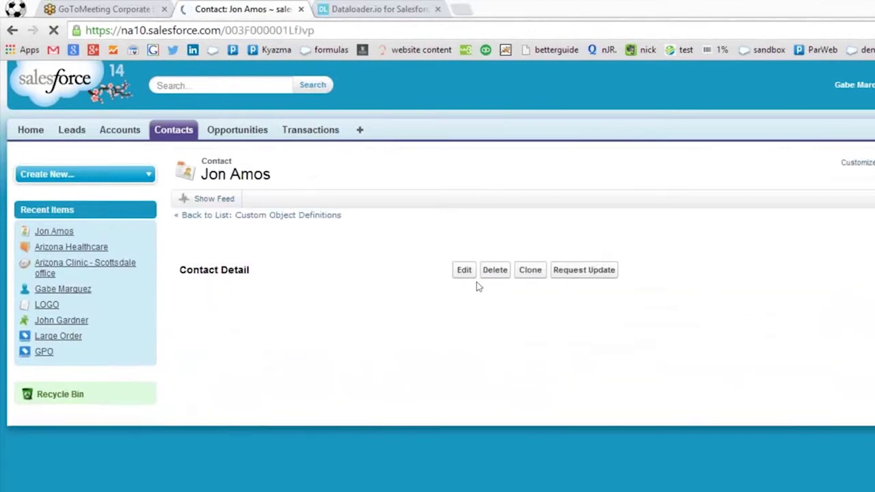
scroll(531, 287, down, 8)
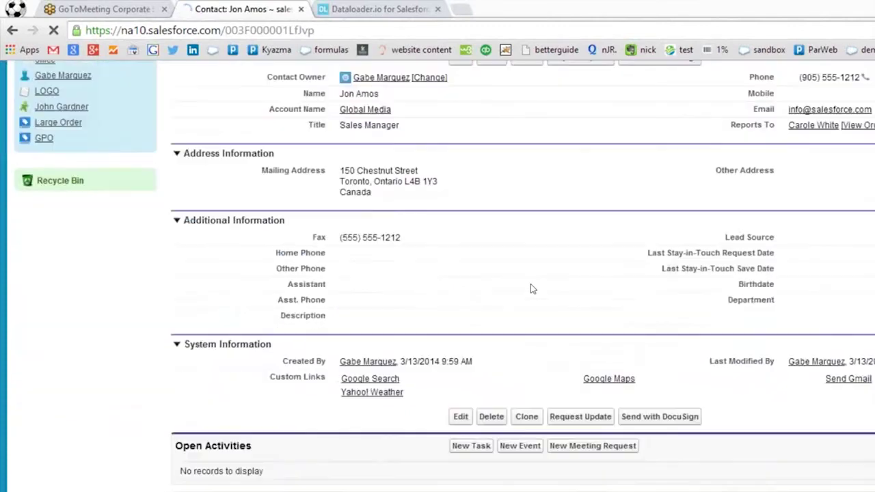
scroll(530, 284, down, 2)
scroll(530, 287, up, 7)
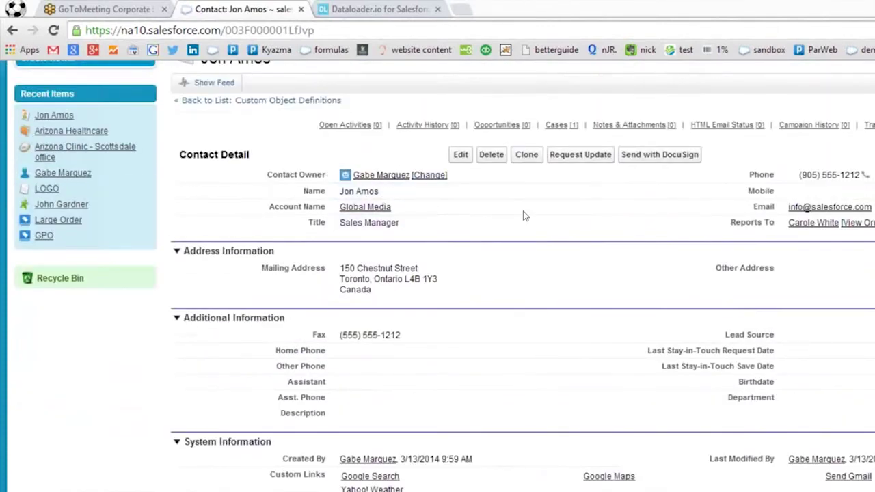
scroll(290, 212, down, 3)
scroll(370, 396, down, 4)
click(485, 480)
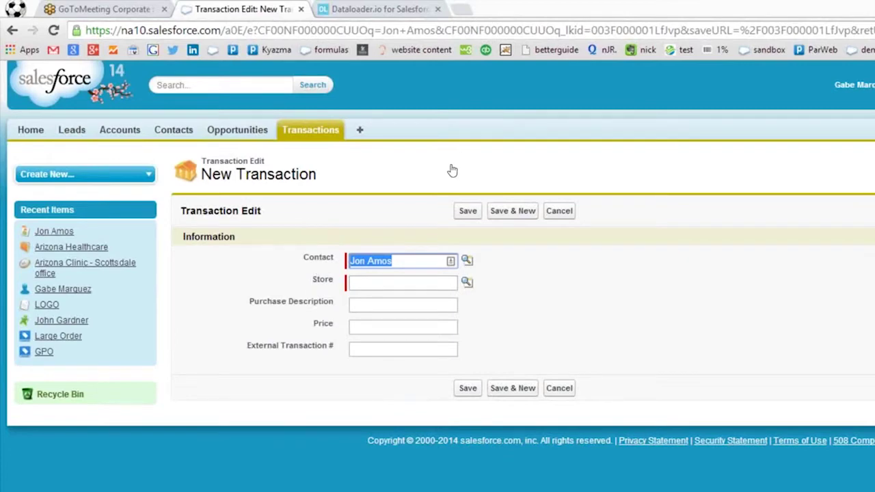
click(560, 211)
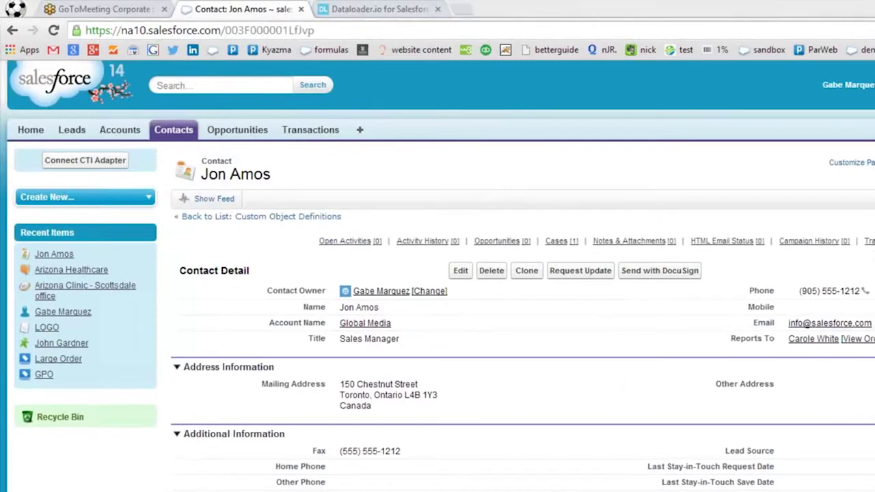
drag(145, 49, 439, 67)
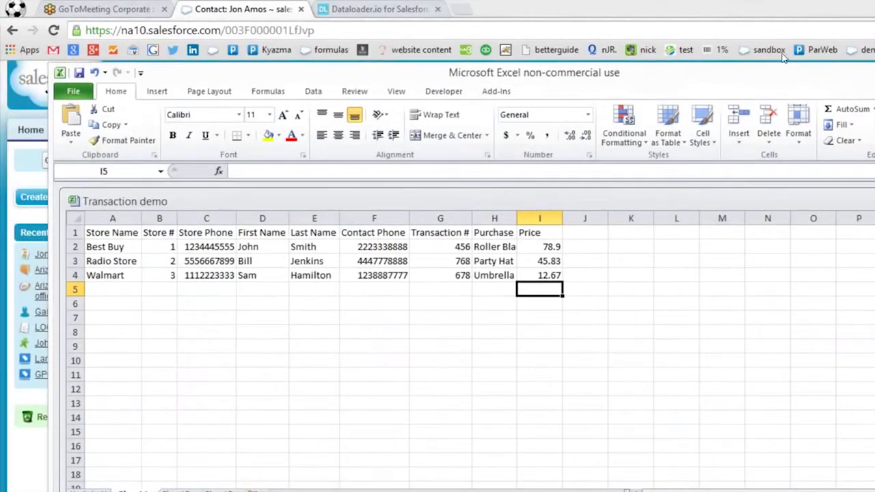
Maximize the Excel window and the Transaction demo workbook inside it.
double_click(747, 71)
click(622, 210)
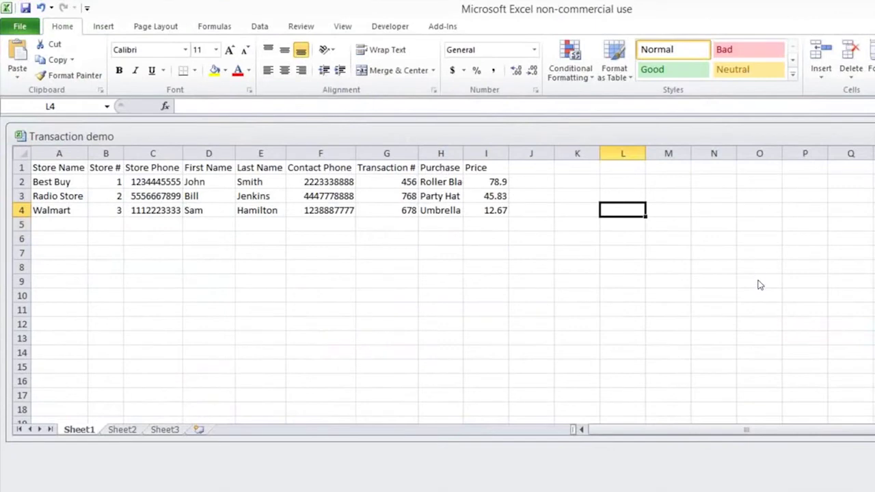
double_click(695, 130)
click(298, 237)
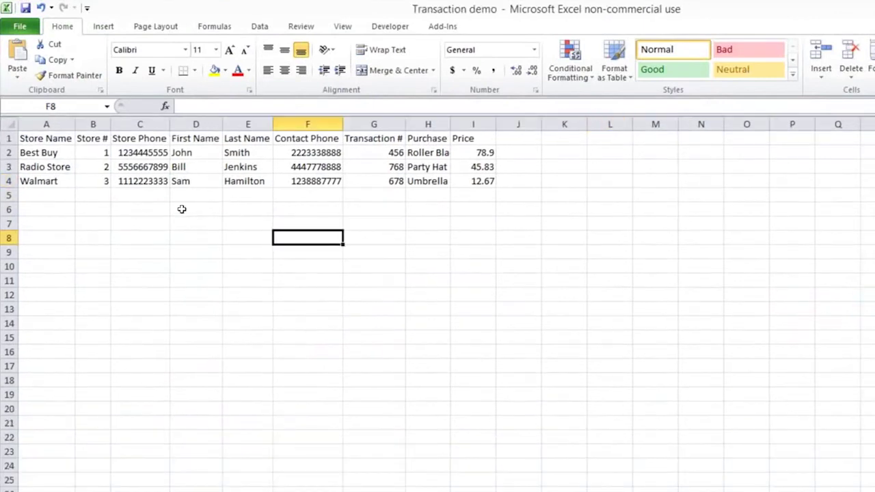
Review the first data row's Store #, Store Phone, last name Smith and first name John.
click(94, 196)
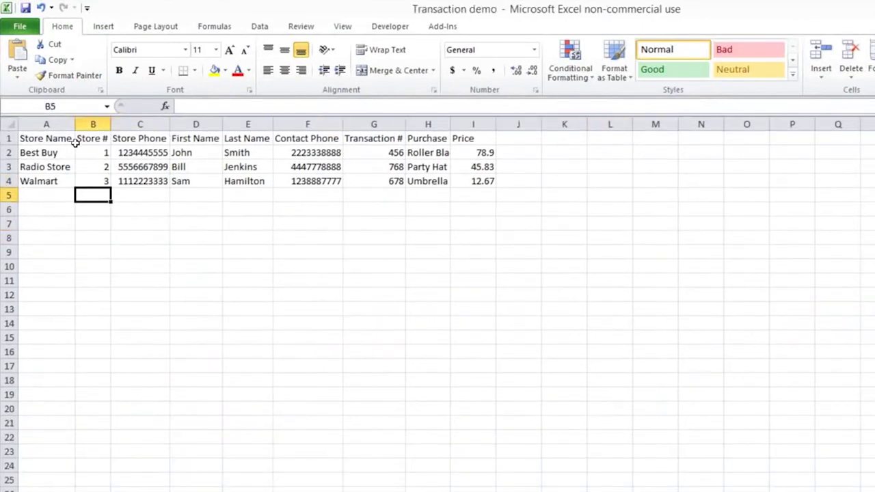
key(Up)
key(Up)
key(Up)
key(Right)
key(Right)
key(Left)
key(Left)
key(Right)
key(Right)
key(Right)
key(Right)
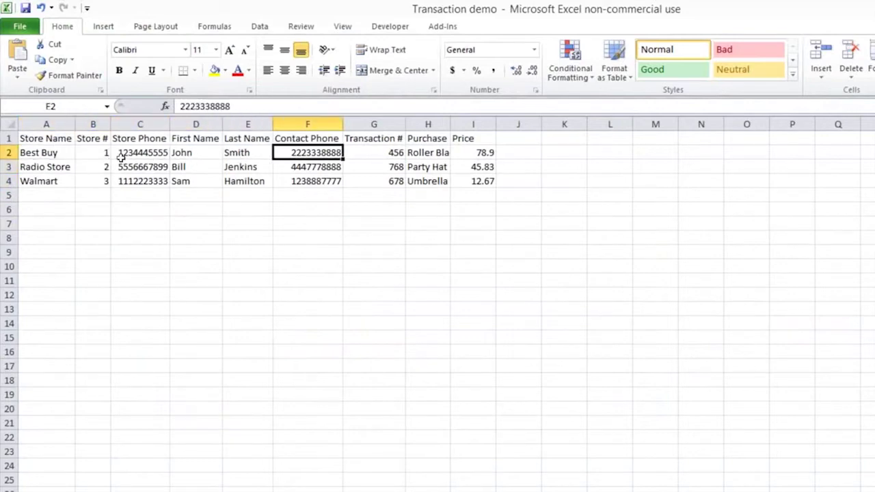
key(Left)
click(121, 157)
key(Right)
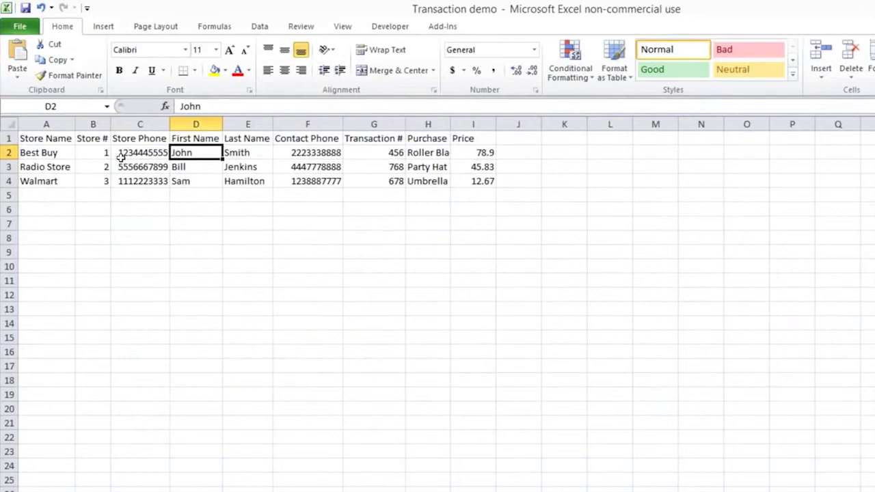
Review the column headers from Store Name and Store # through Contact Phone, Transaction # and Purchase.
key(Up)
key(Left)
key(Down)
key(Down)
key(Left)
key(Up)
key(Right)
key(Right)
key(Right)
key(Right)
key(Right)
key(Up)
key(Left)
key(Left)
key(Left)
key(Left)
key(Left)
key(Left)
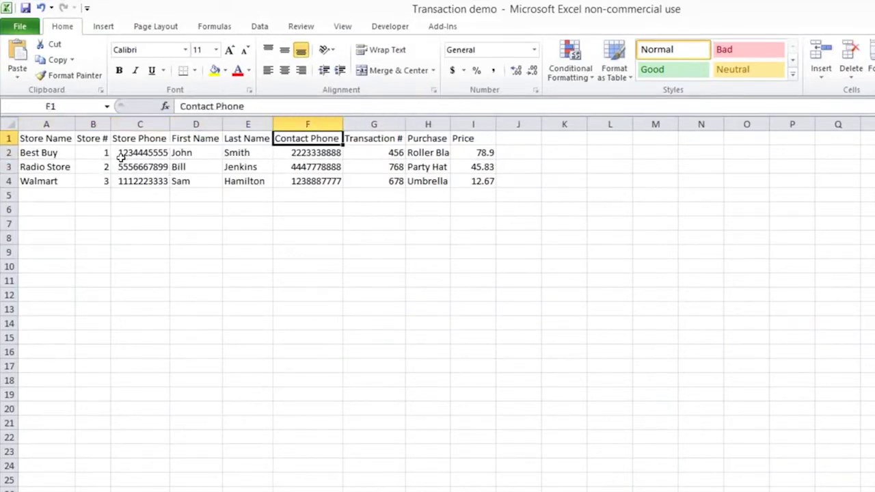
key(Down)
key(Down)
key(Up)
key(Up)
key(Right)
key(Right)
key(Right)
key(Left)
key(Left)
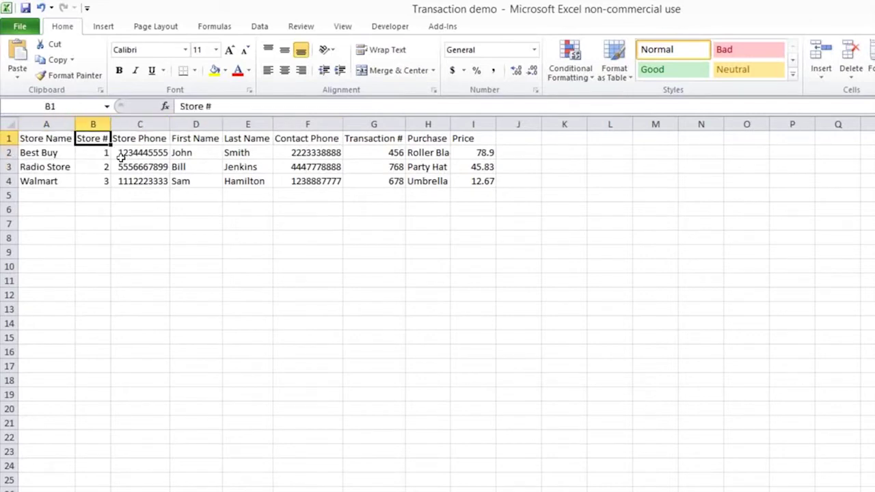
key(Right)
key(Right)
key(Left)
key(Right)
key(Right)
key(Right)
key(Right)
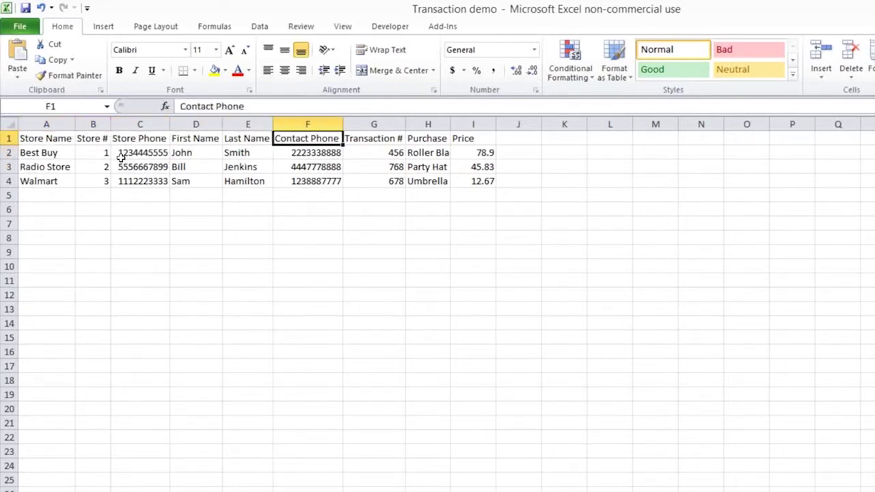
key(Left)
key(Left)
key(Left)
key(Right)
key(Right)
key(Right)
key(Right)
key(Right)
key(Left)
key(Left)
key(Left)
key(Left)
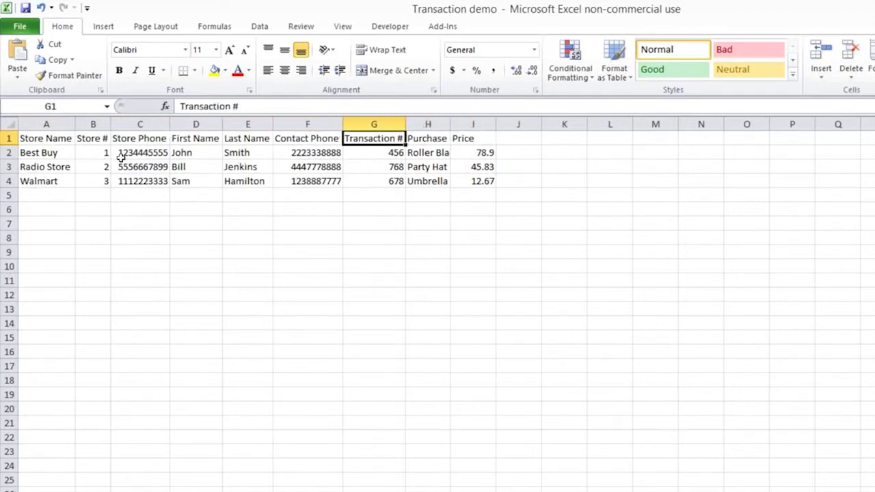
key(Left)
key(Left)
key(Left)
key(Right)
key(Right)
key(Right)
key(Right)
key(Right)
key(Right)
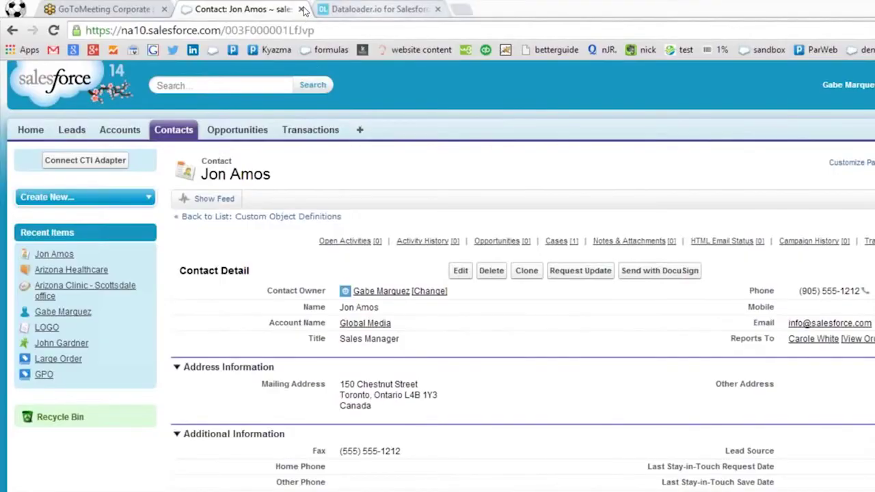
Log in to Salesforce from dataloader.io with a different user's name and password.
click(376, 9)
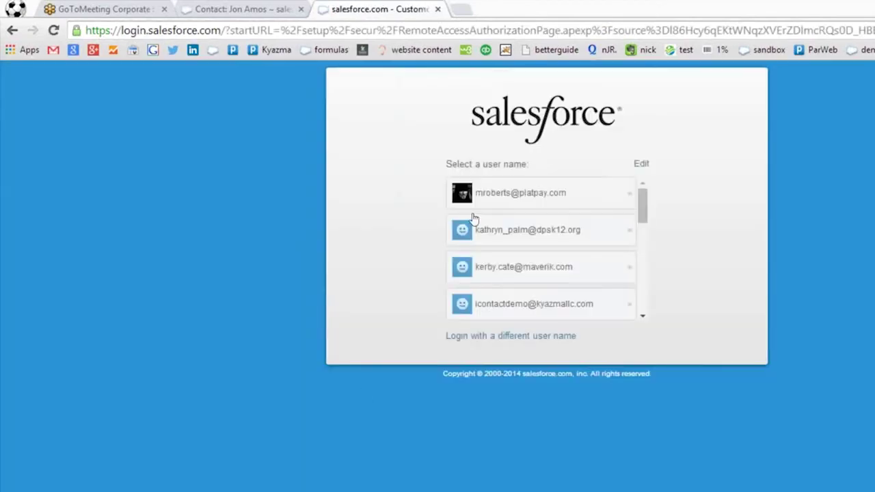
scroll(513, 232, down, 5)
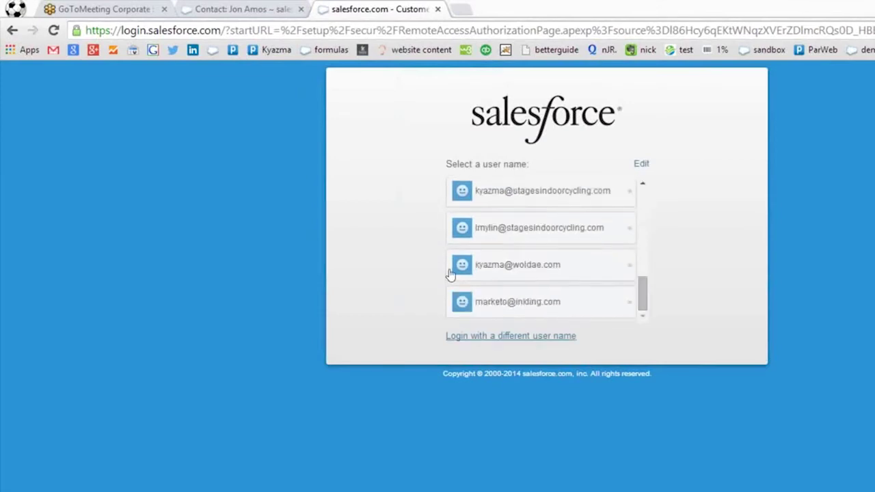
click(472, 336)
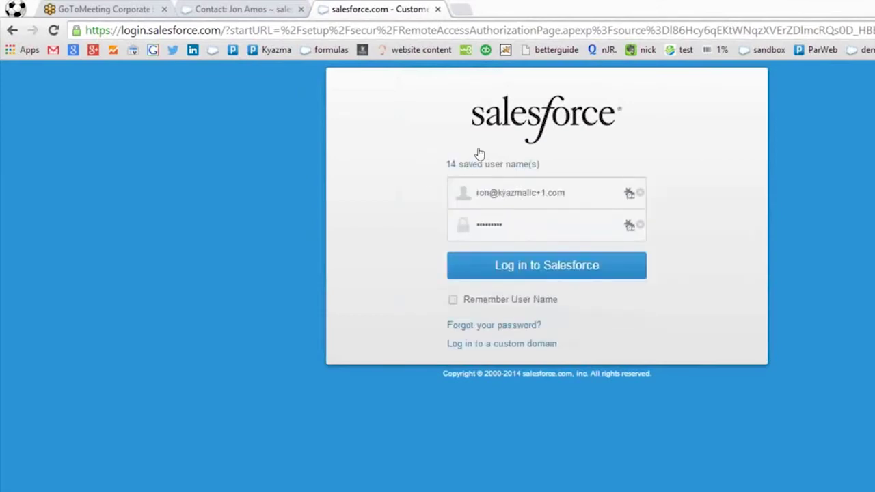
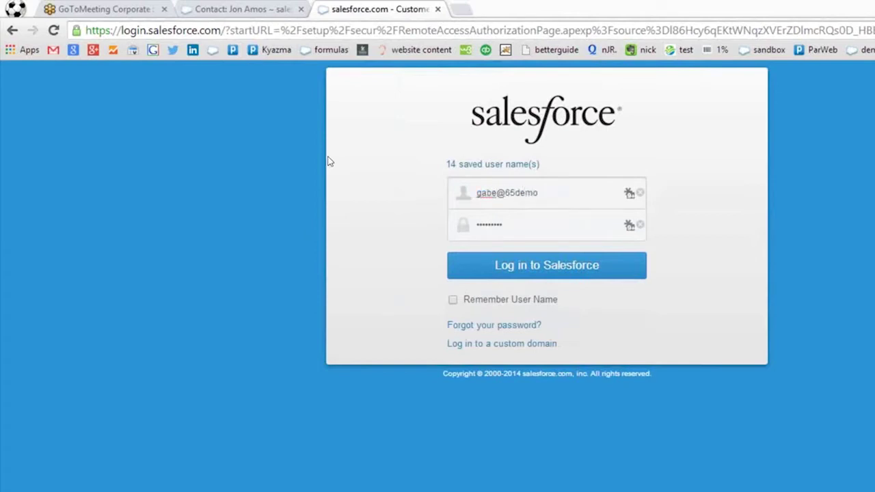
key(Tab)
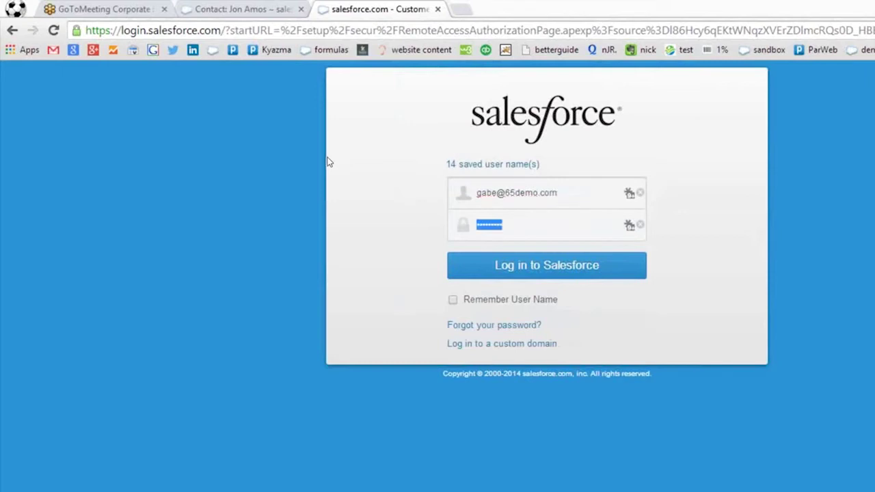
text(**********)
key(Return)
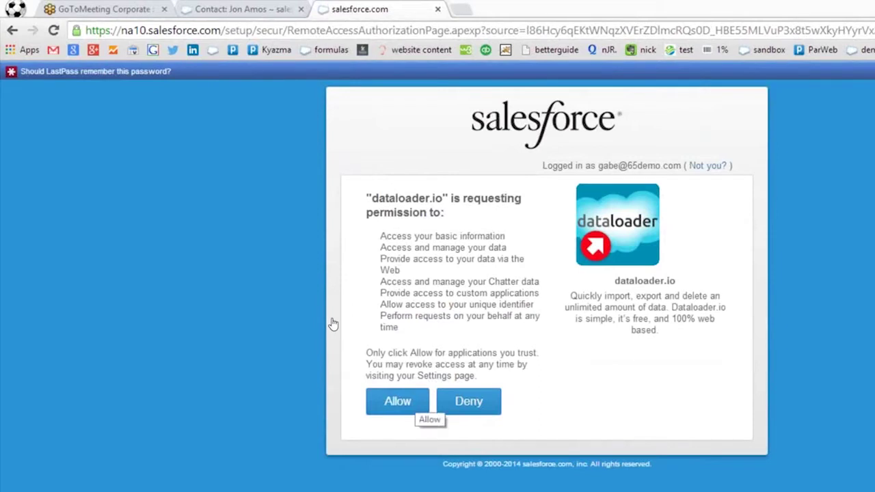
Allow dataloader.io access to Salesforce data and show the new-task choices.
click(414, 398)
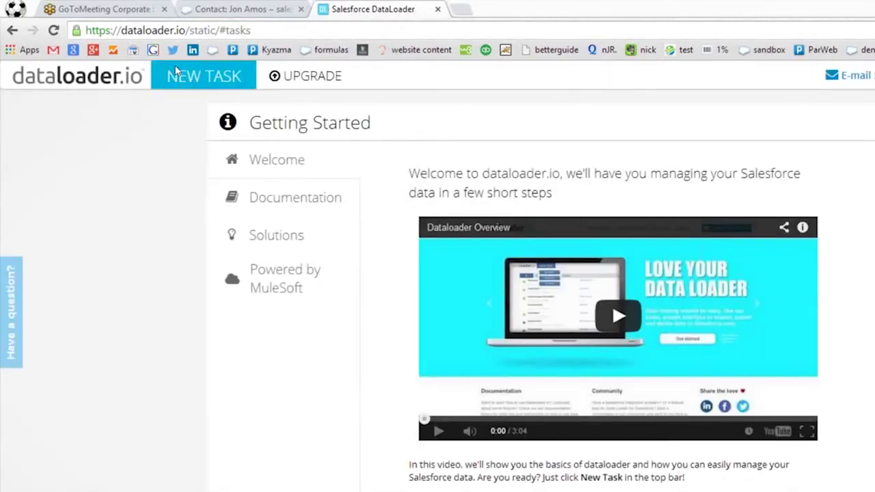
click(187, 74)
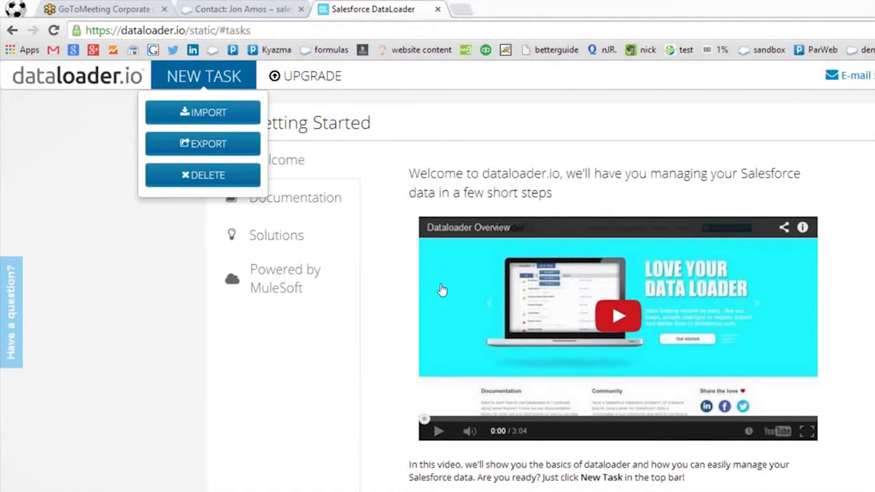
Start an Insert import on the Contact object and choose to upload a CSV.
click(258, 113)
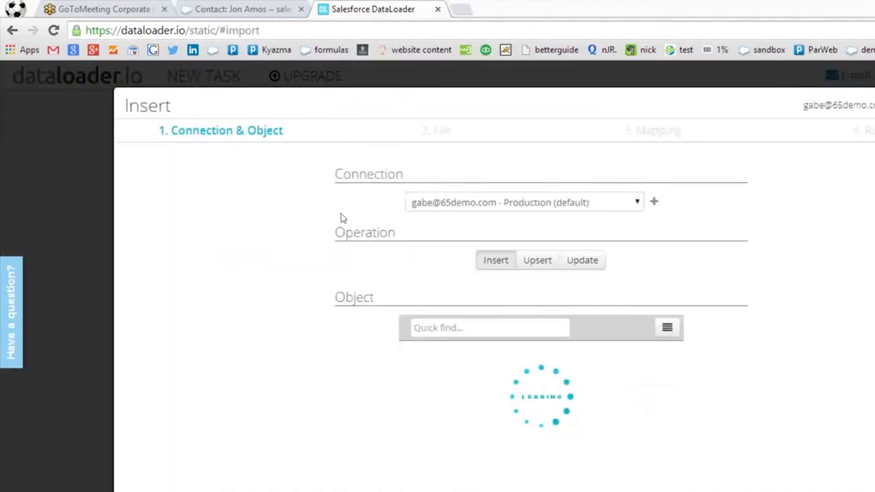
text(contac)
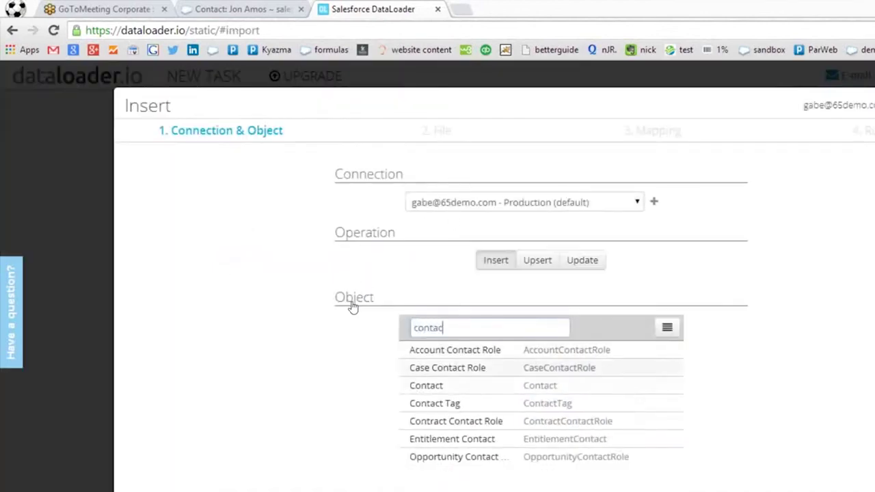
click(526, 385)
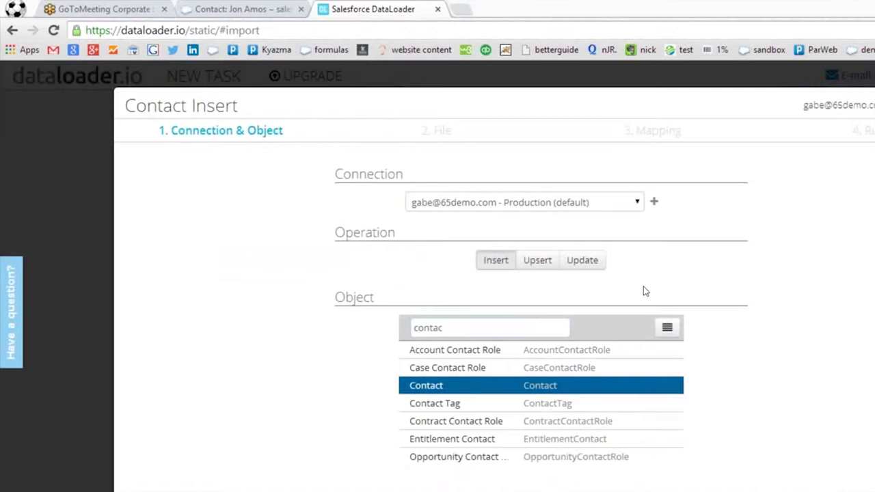
click(756, 439)
click(460, 204)
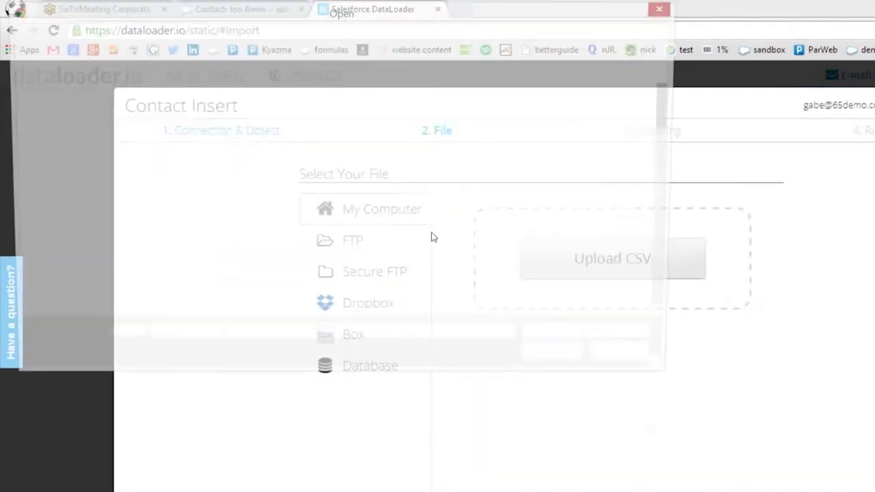
Choose the Transaction demo workbook for upload; dataloader.io rejects it as not a CSV.
scroll(537, 121, down, 3)
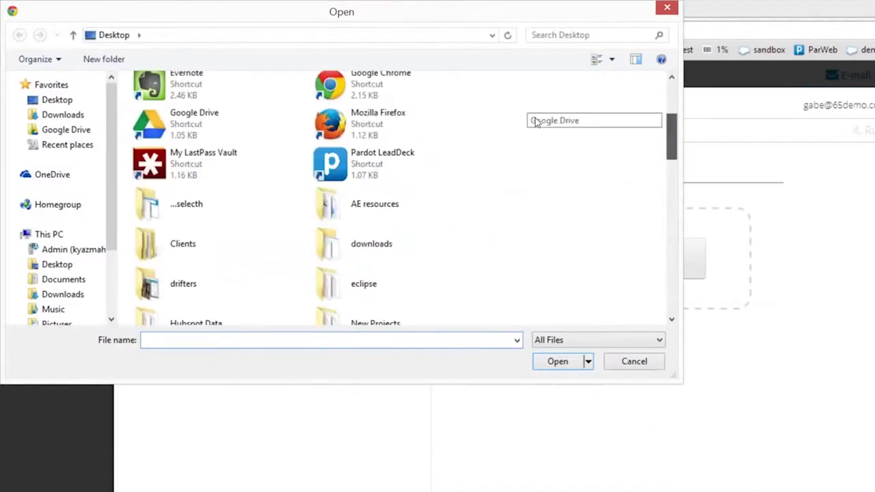
scroll(536, 164, down, 1)
scroll(536, 164, down, 10)
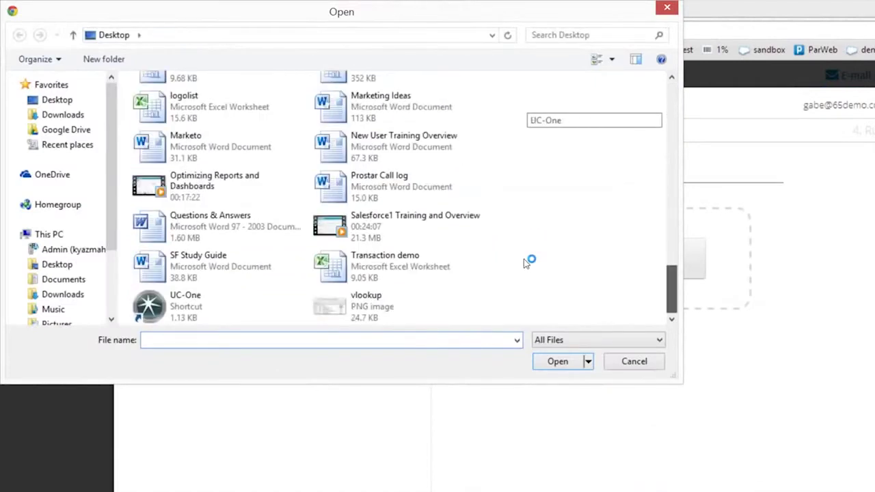
click(456, 275)
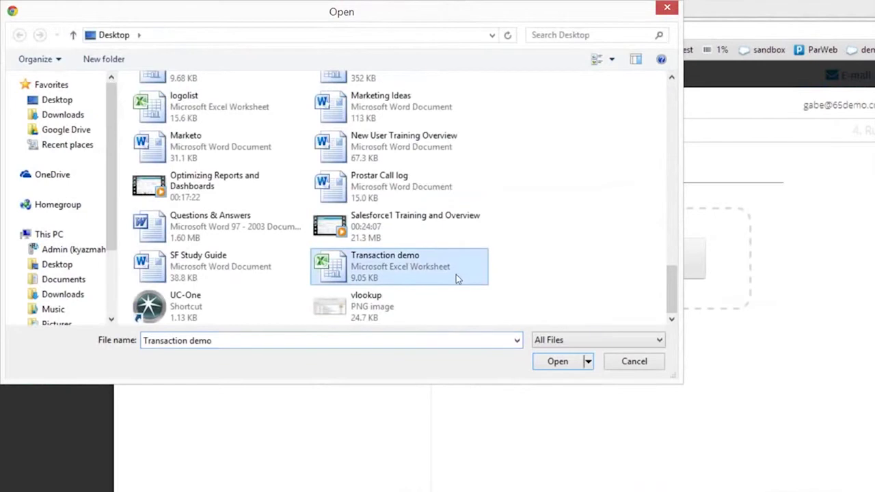
key(Return)
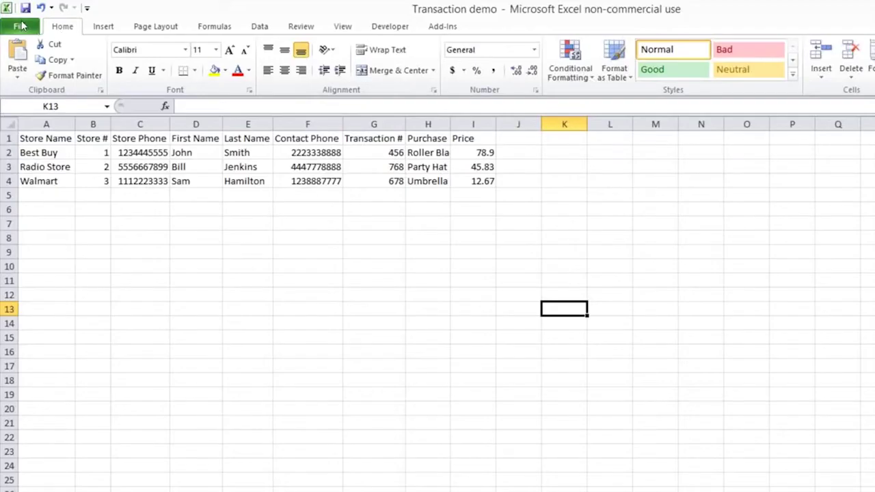
Save Transaction demo as CSV (Comma delimited), keeping only the active sheet.
click(23, 26)
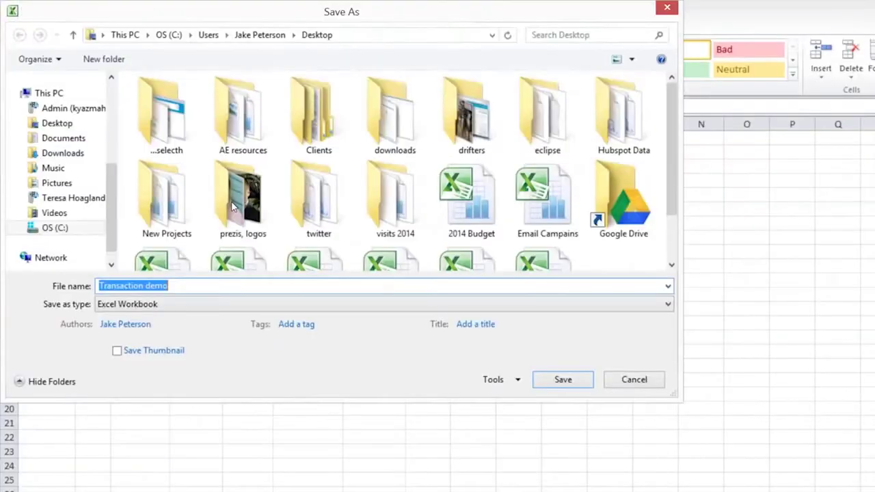
click(143, 304)
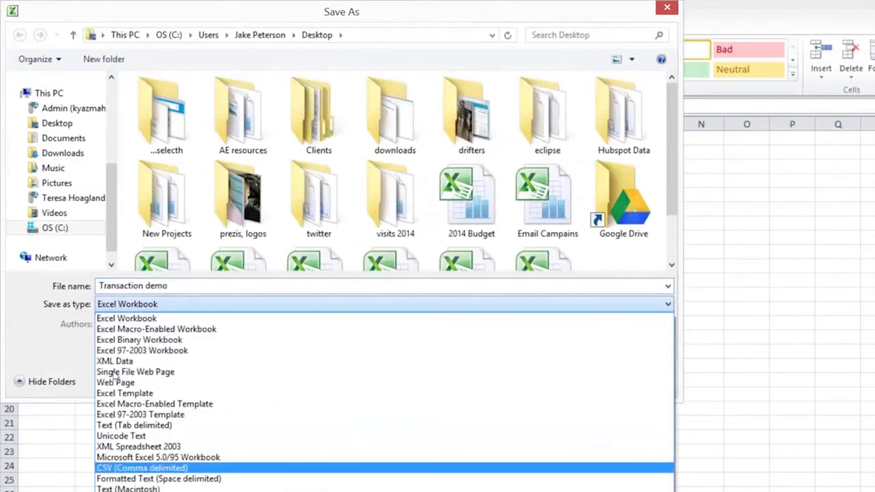
click(141, 468)
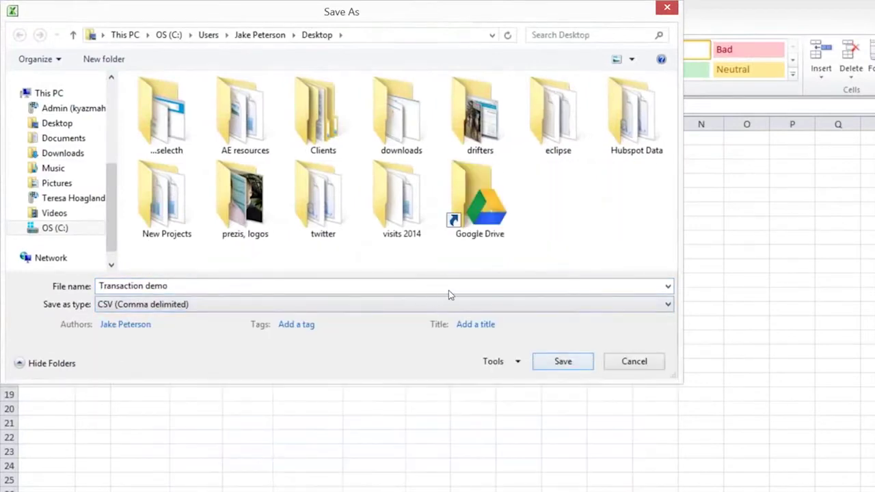
key(Return)
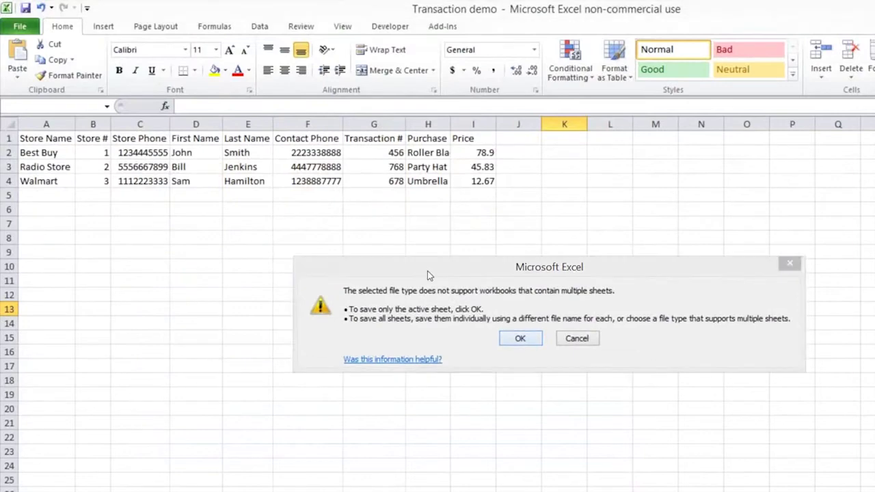
key(Return)
key(Return)
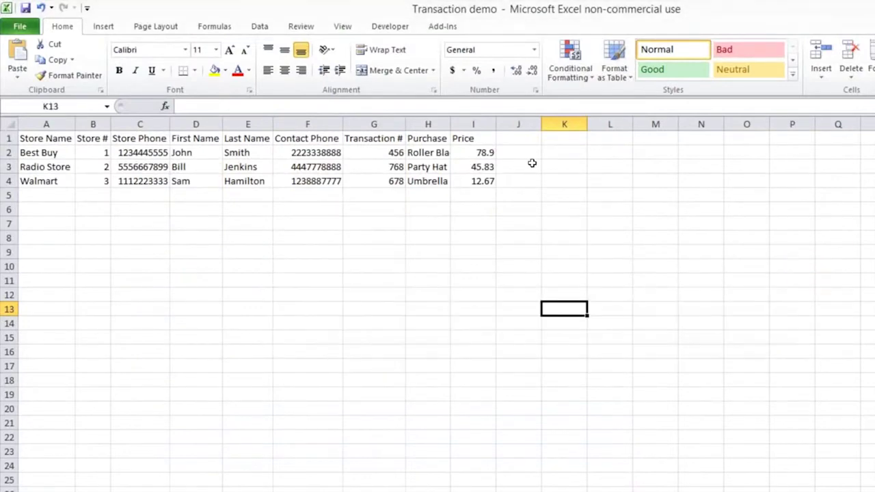
Close the workbook, saving it and replacing the existing Transaction demo.csv in CSV format.
click(857, 12)
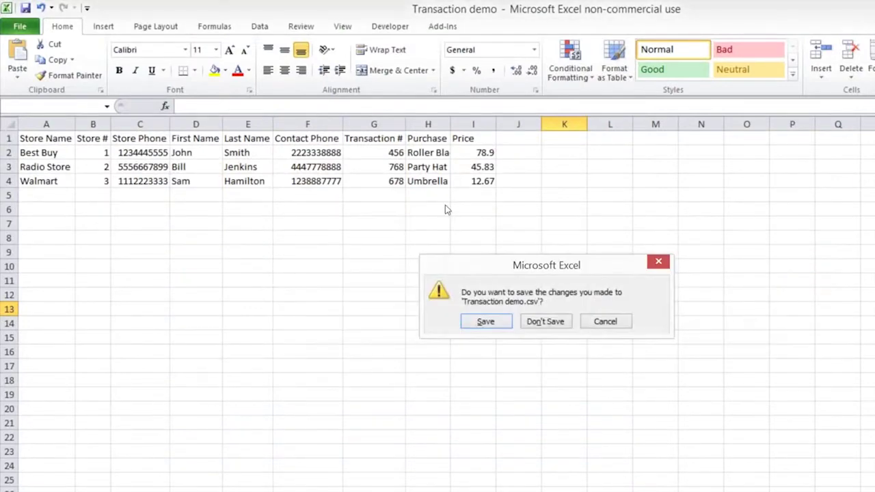
key(Return)
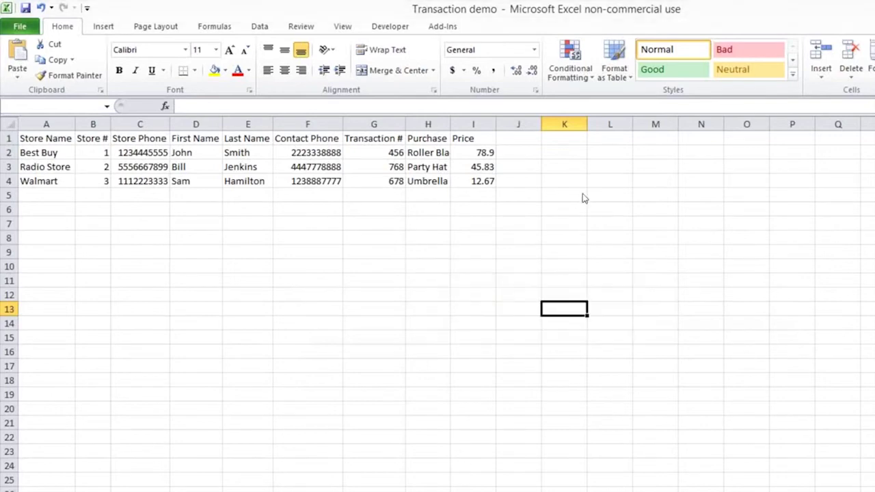
key(Return)
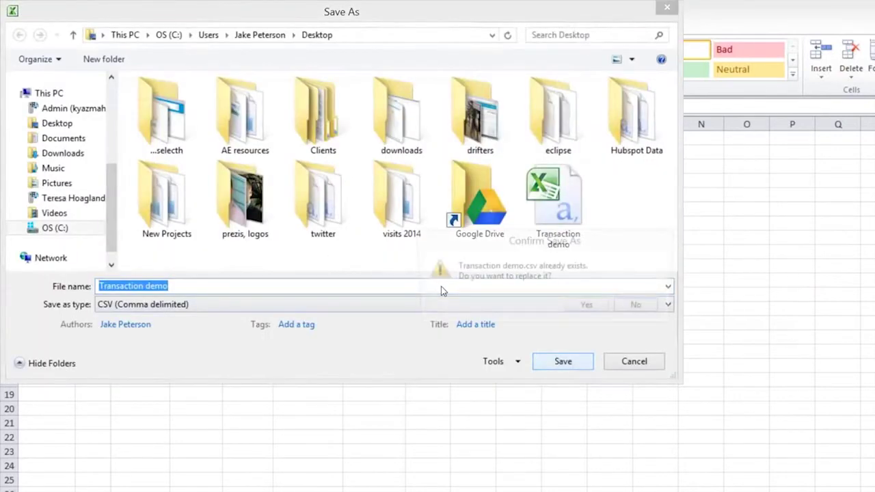
key(y)
key(Return)
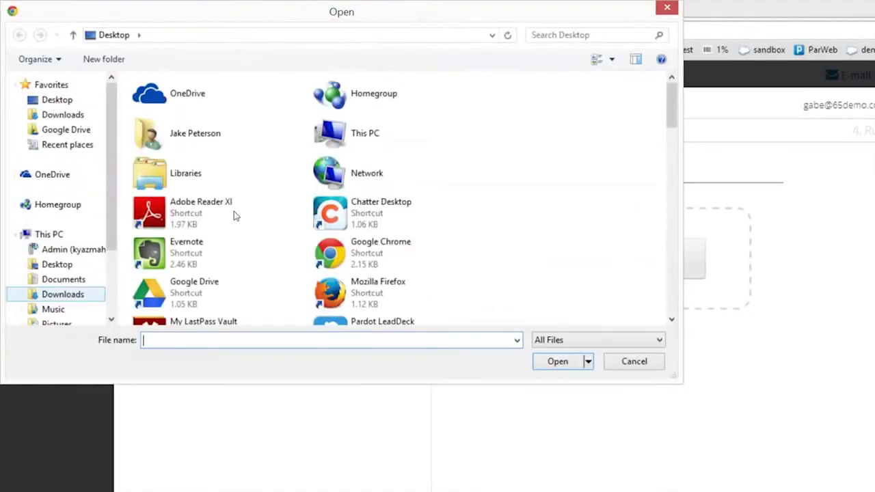
Upload the Transaction demo CSV from the Desktop into the Contact Insert task.
scroll(531, 227, down, 10)
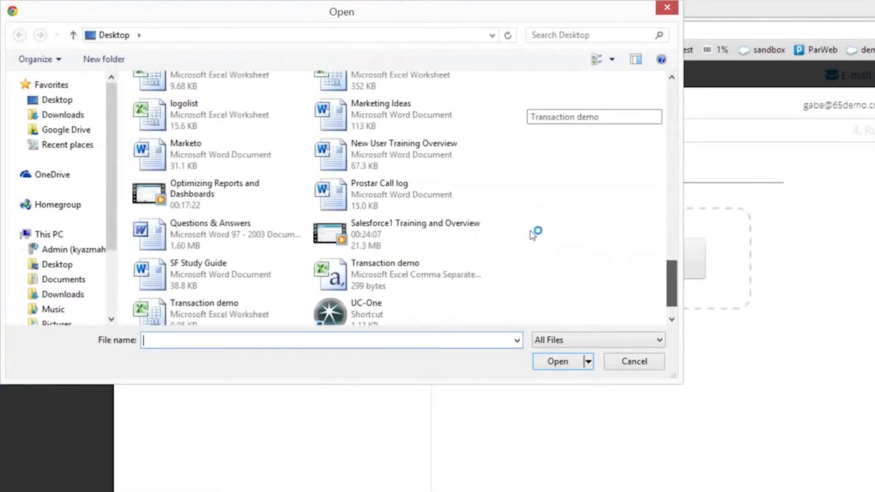
scroll(528, 223, up, 1)
scroll(528, 222, up, 1)
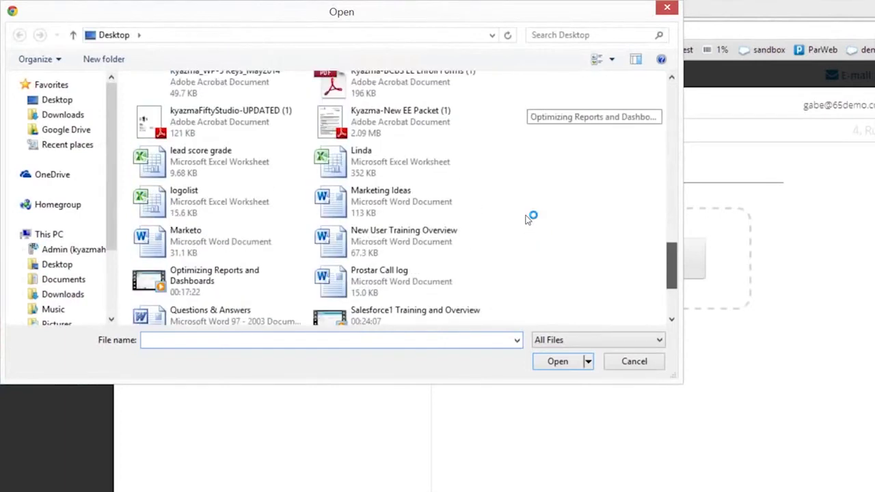
scroll(527, 226, down, 3)
click(396, 225)
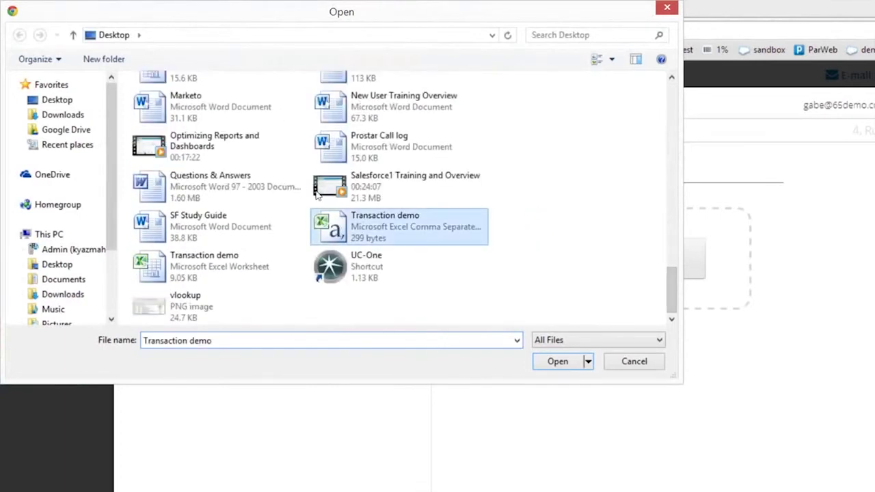
key(Return)
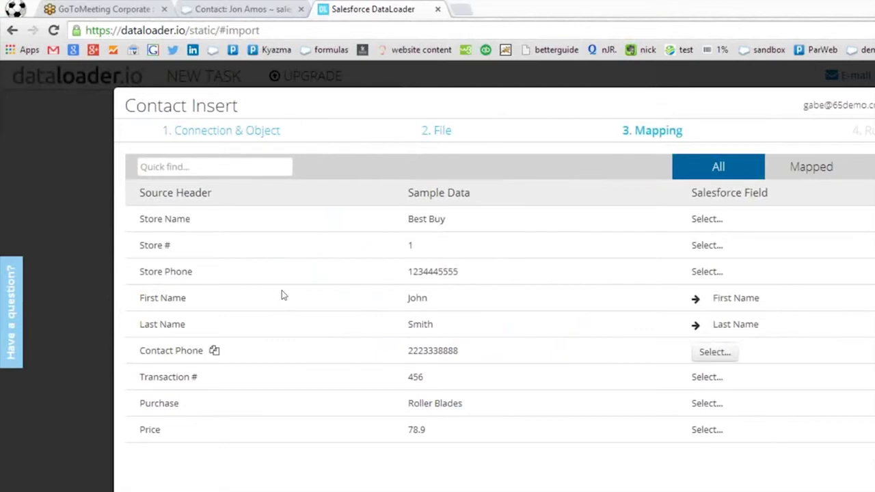
Map the Contact Phone column to the Business Phone field, searching 'phon'.
click(707, 352)
click(737, 394)
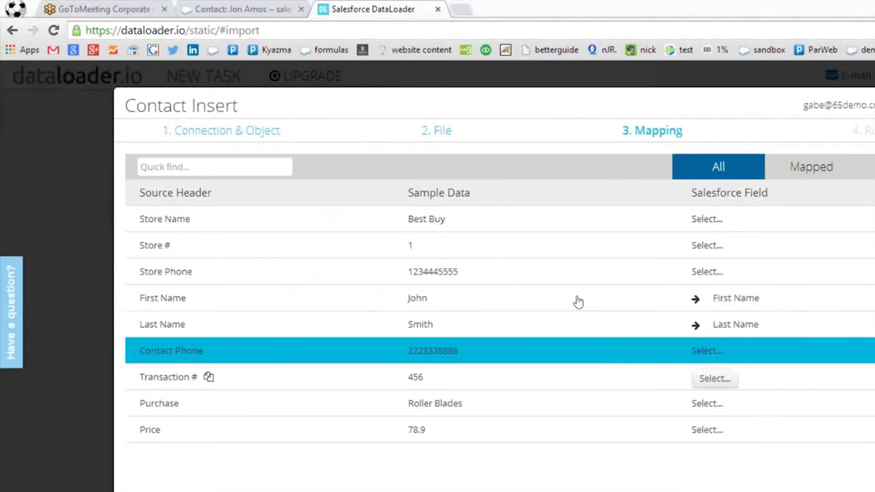
click(707, 352)
text(phon)
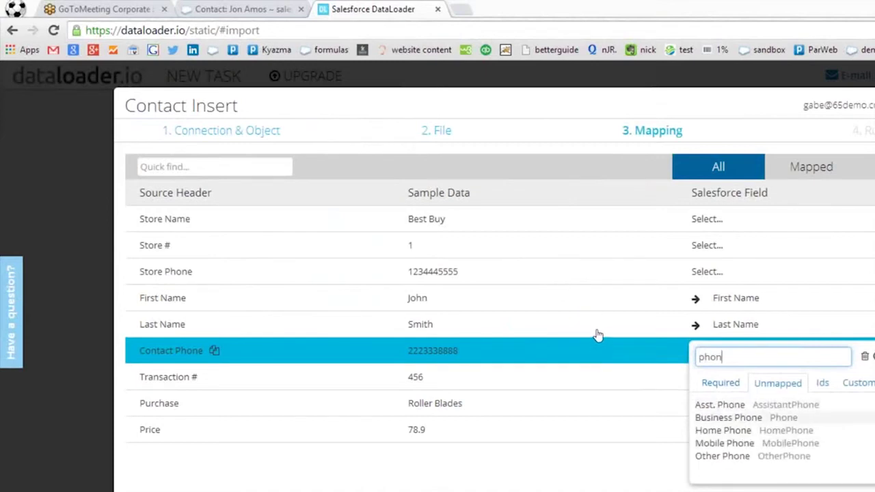
click(728, 417)
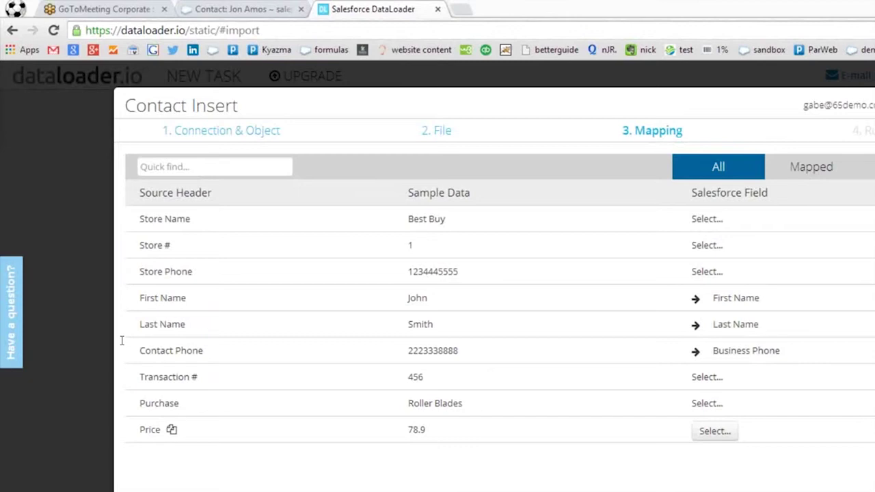
drag(324, 320, 373, 320)
drag(325, 278, 377, 284)
drag(326, 264, 353, 259)
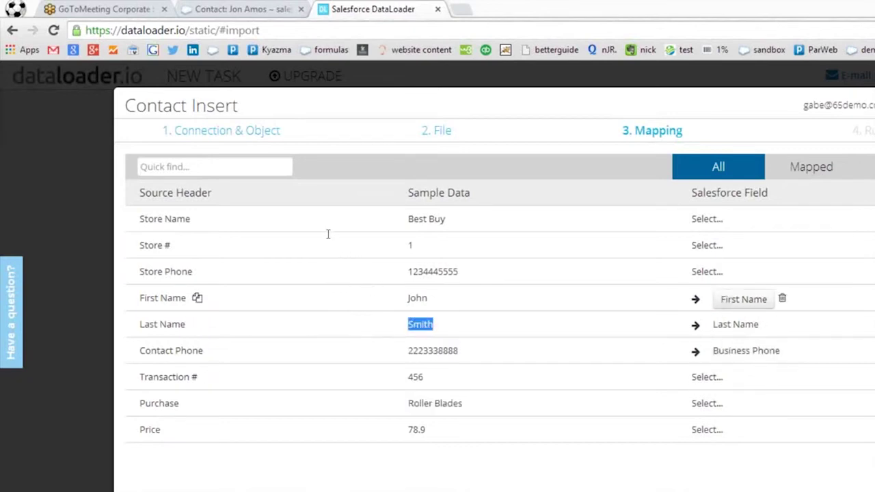
drag(338, 218, 366, 230)
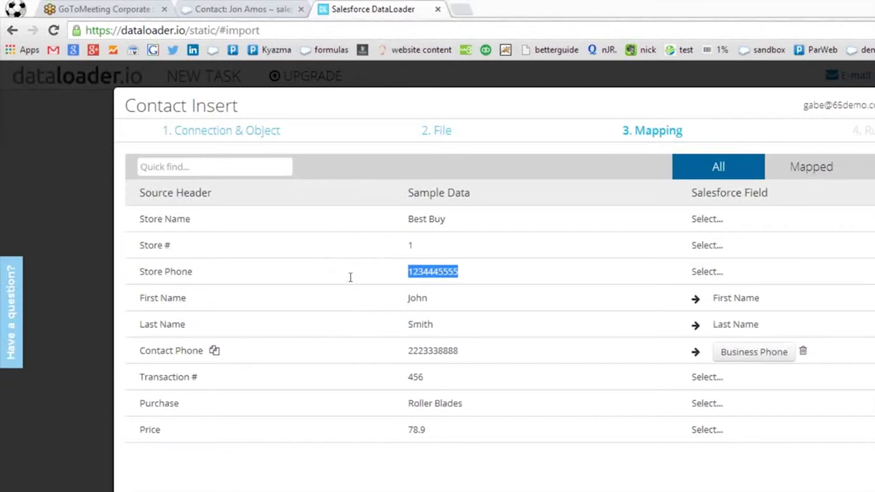
drag(409, 351, 459, 350)
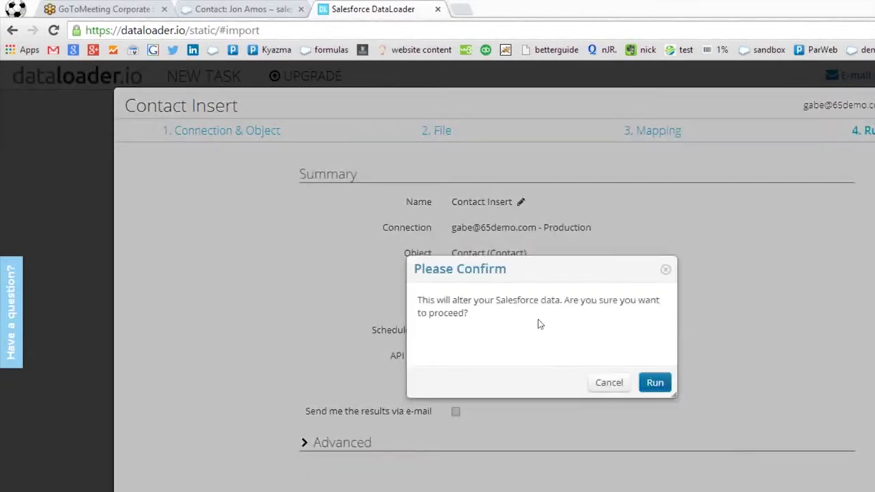
Confirm and run the Contact Insert import.
key(Return)
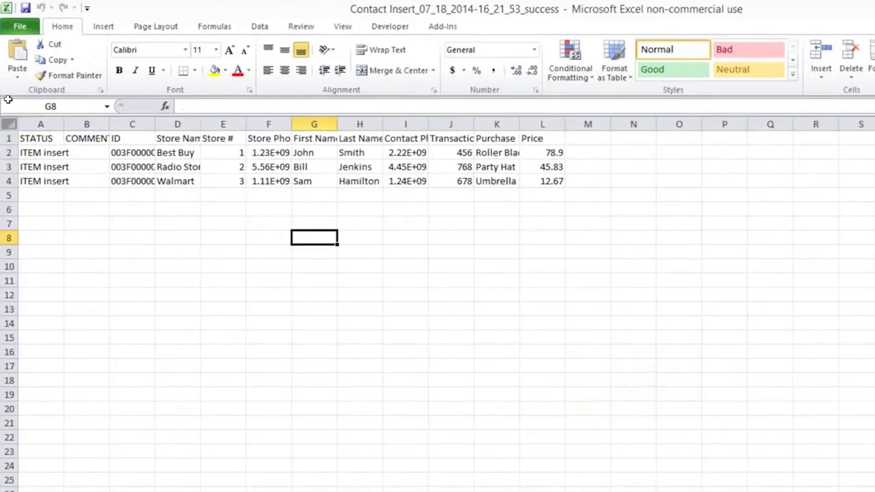
Autofit every column of the success sheet to its contents.
click(9, 124)
double_click(64, 124)
click(176, 167)
key(Up)
key(Down)
key(Down)
key(Down)
Delete the STATUS and COMMENTS columns so the ID header sits in A1.
drag(33, 123, 80, 124)
right_click(101, 125)
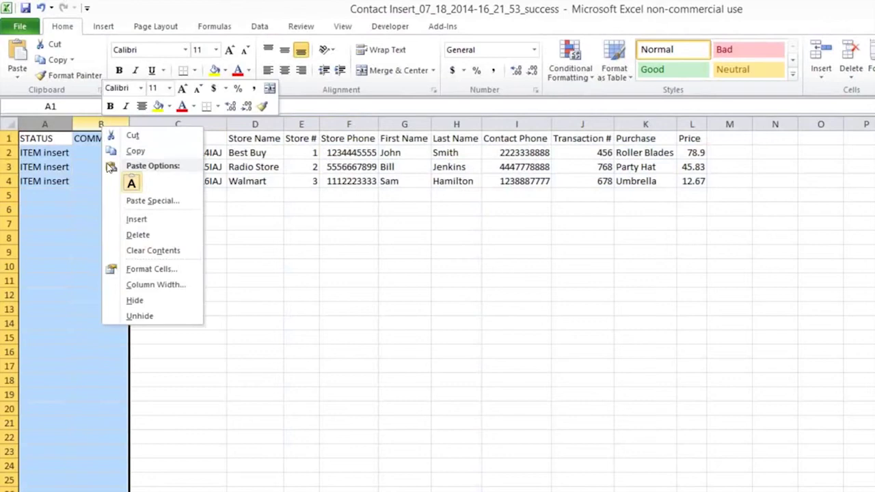
click(137, 234)
click(48, 138)
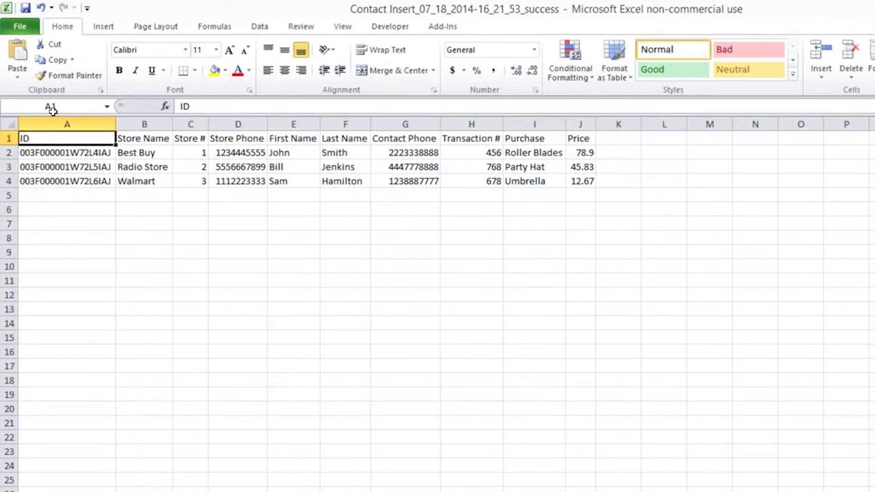
Rename the A1 header from ID to Contact ID.
text(Contaac)
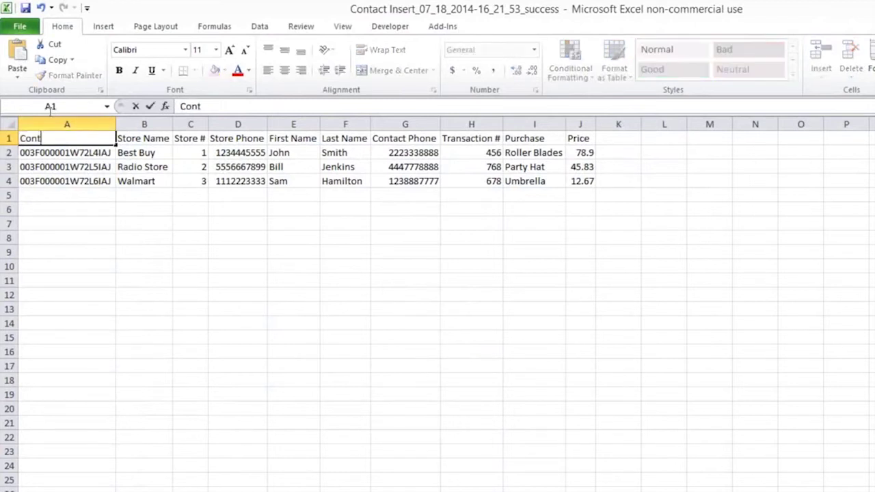
key(BackSpace)
key(BackSpace)
text(ct ID)
click(144, 238)
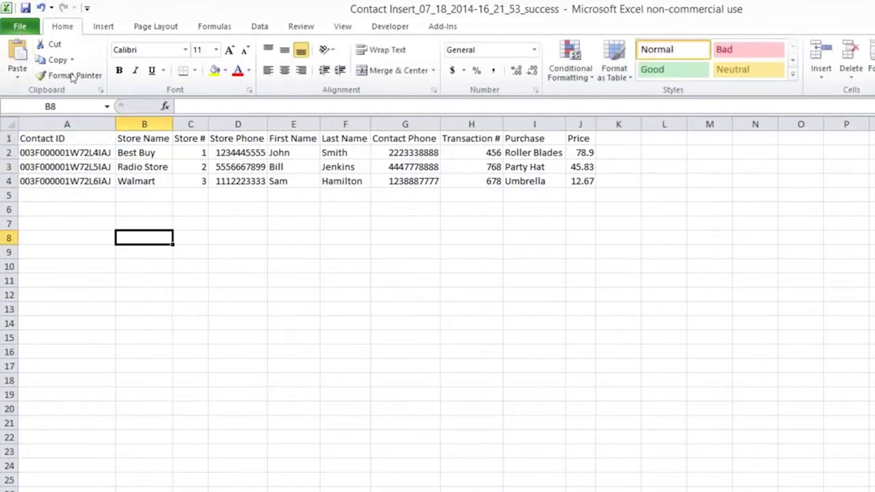
Save the sheet to the Desktop as Contact Insert, in CSV format.
click(20, 26)
click(30, 62)
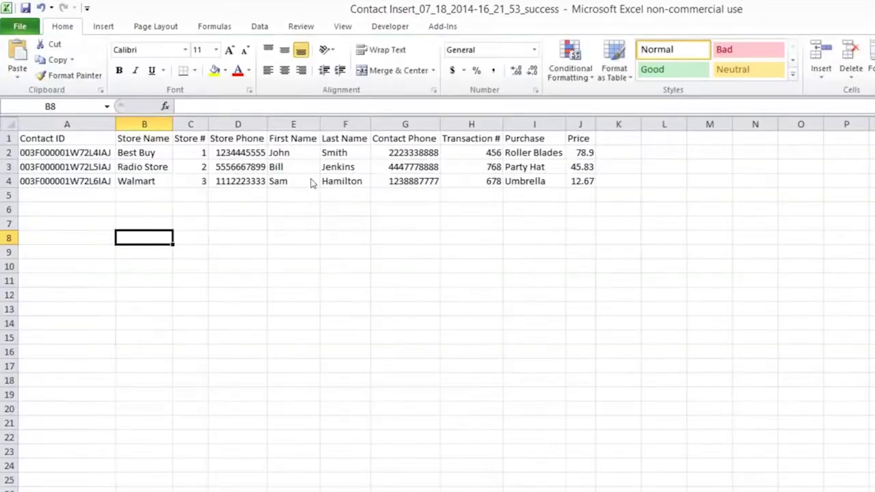
scroll(75, 157, up, 5)
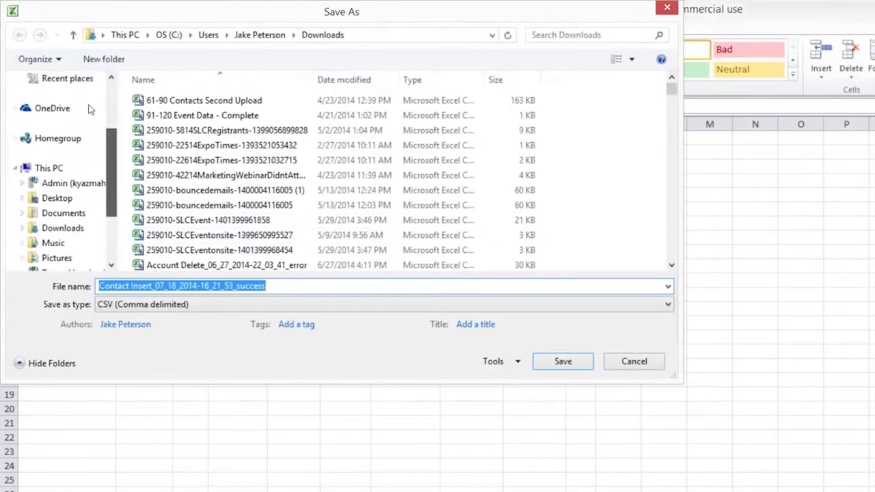
click(60, 143)
click(56, 129)
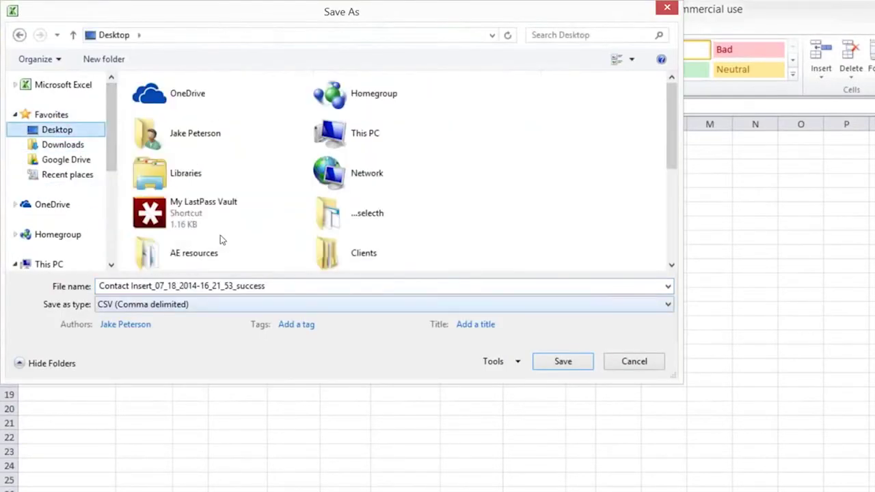
click(281, 286)
drag(284, 286, 153, 286)
key(BackSpace)
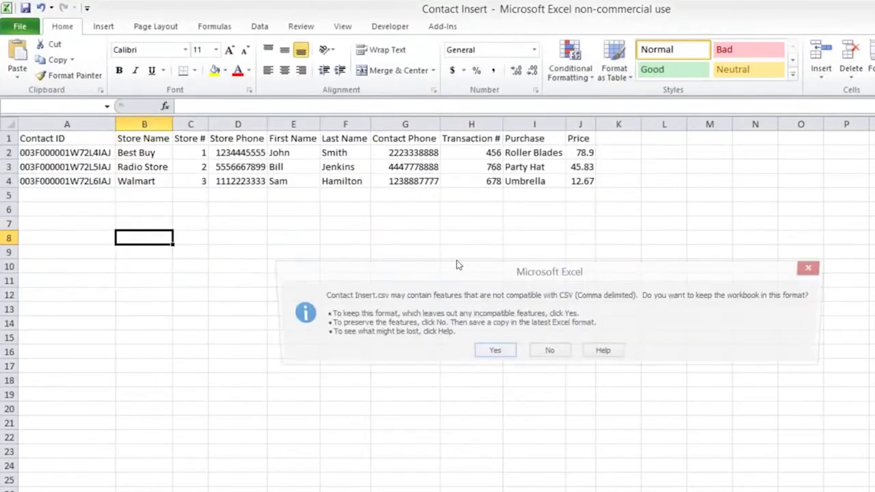
key(Return)
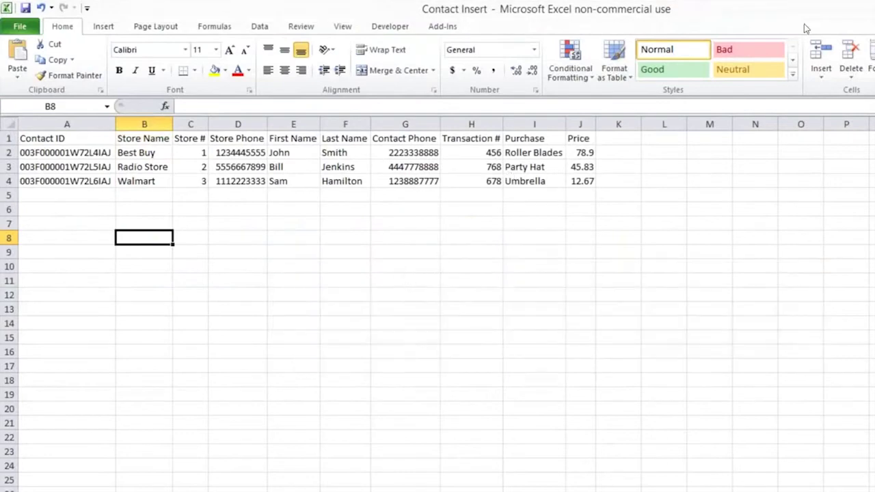
Close the workbook, saving and replacing the existing Contact Insert.csv.
click(874, 8)
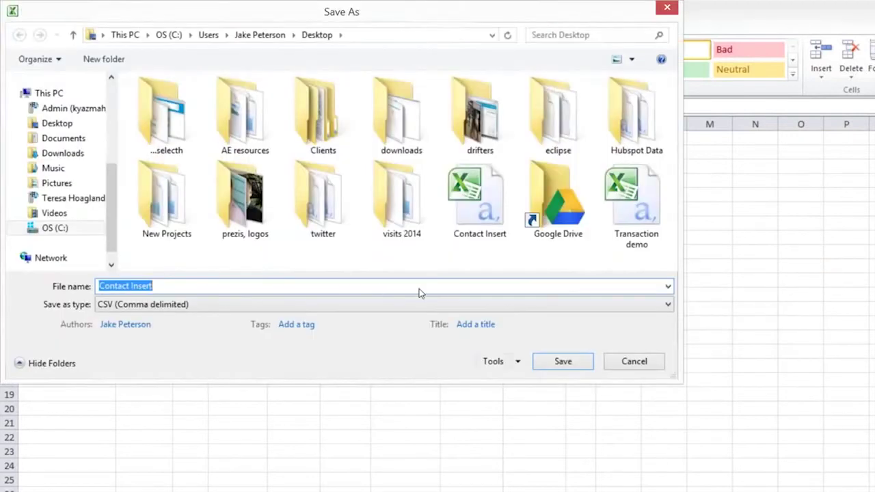
click(445, 291)
key(Return)
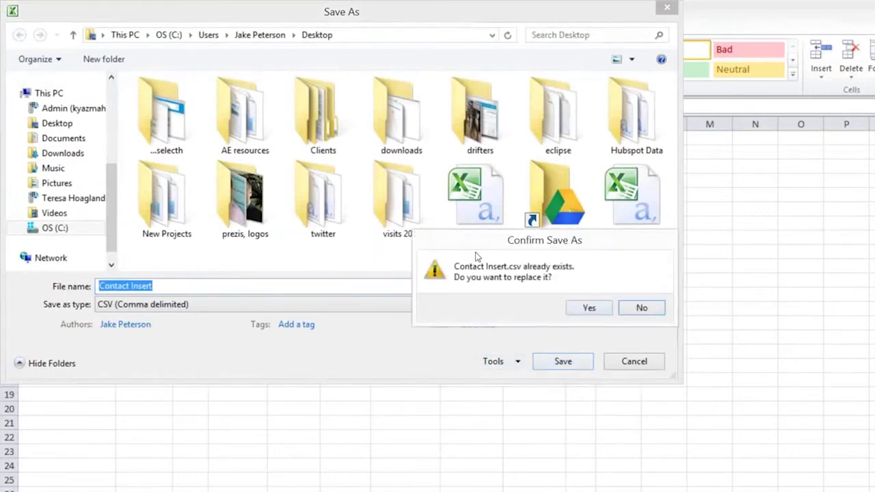
key(y)
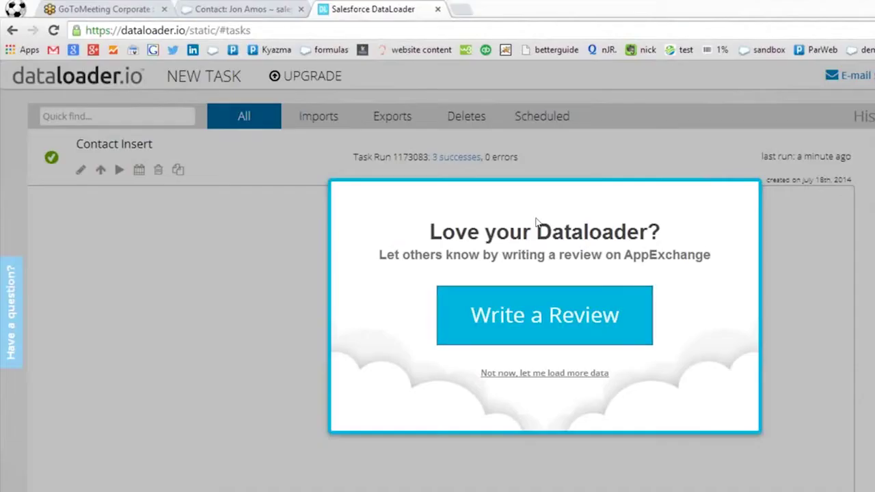
Go to Salesforce Contacts and log in with the demo account's username and password.
click(438, 301)
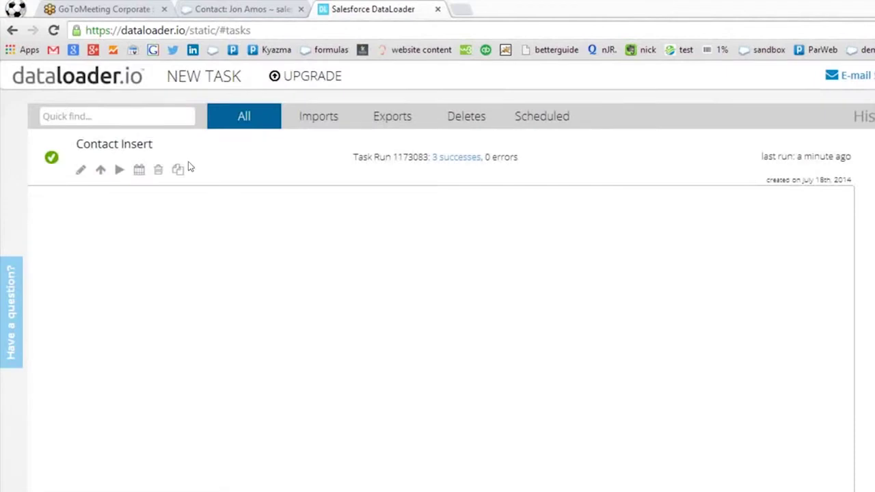
click(182, 13)
click(174, 129)
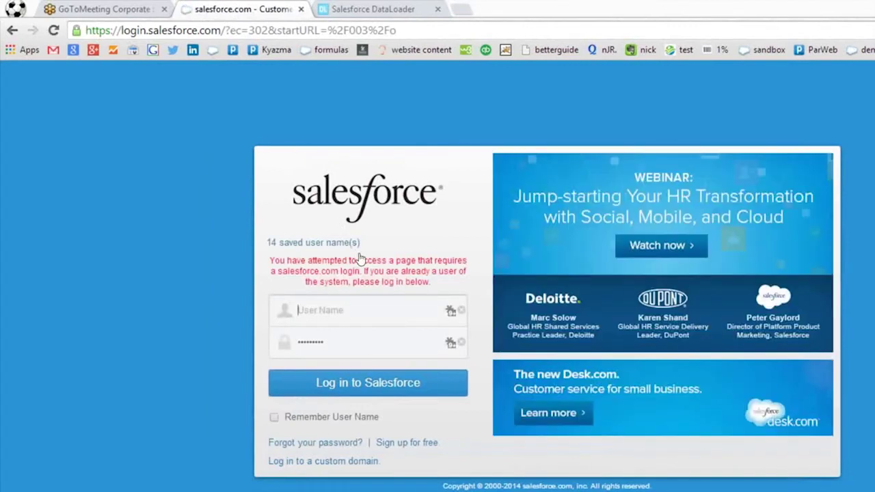
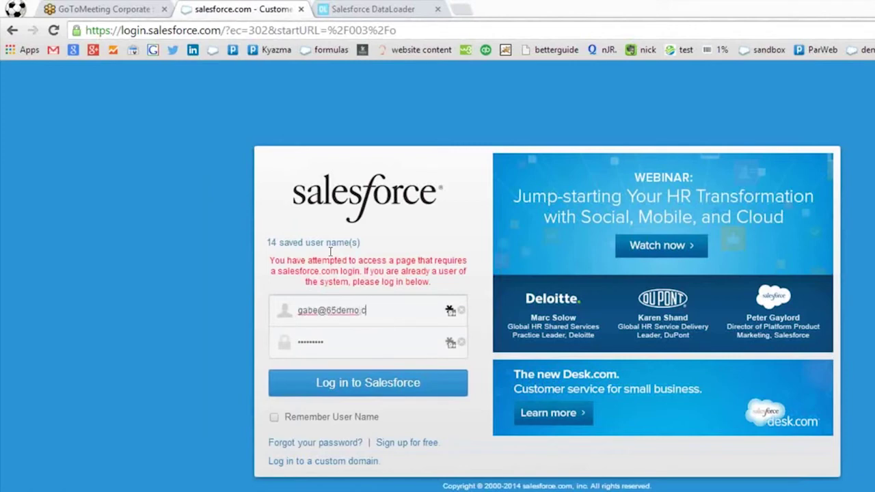
key(Tab)
text(•)
key(Return)
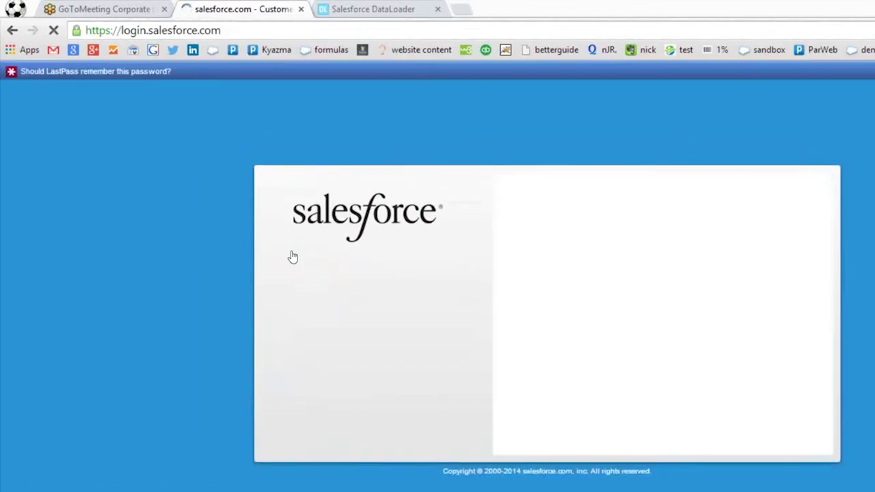
Retype the password after the failed login, sign in, and show all contacts.
key(ctrl+a)
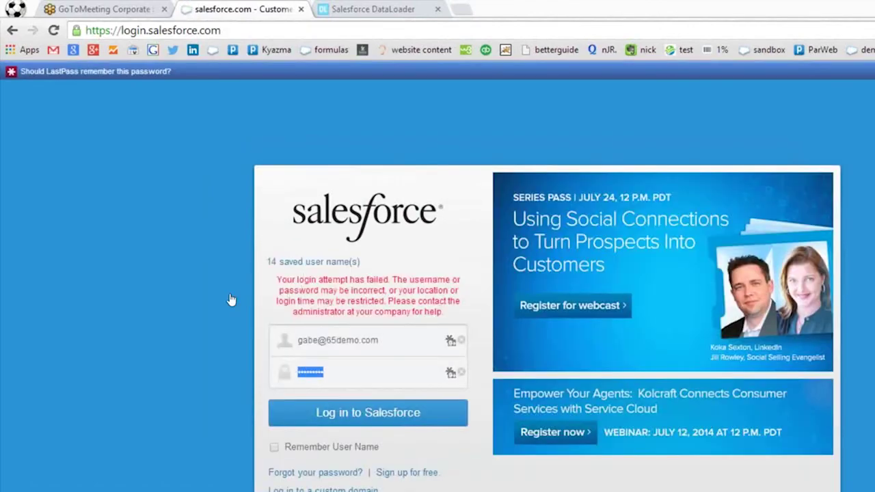
key(BackSpace)
text(•••)
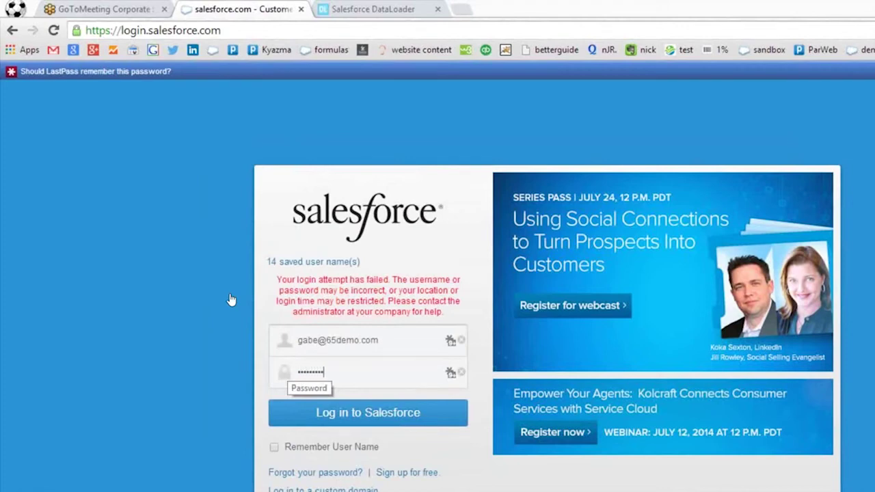
key(Return)
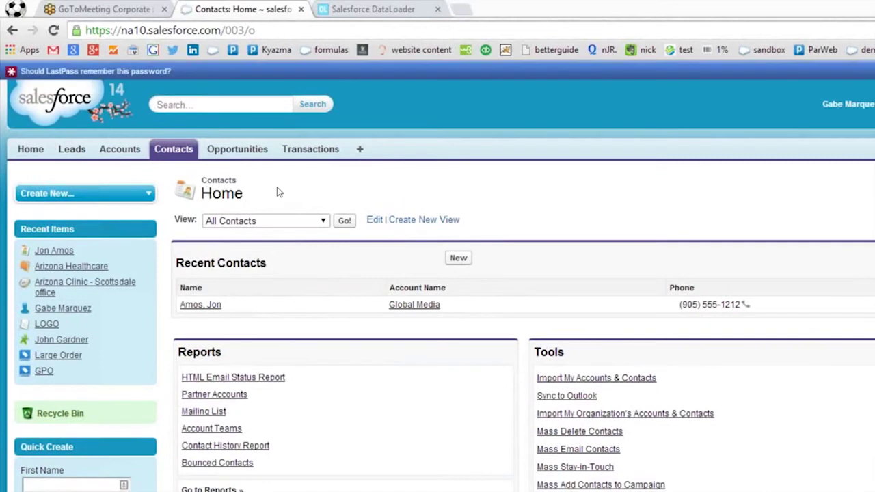
click(345, 220)
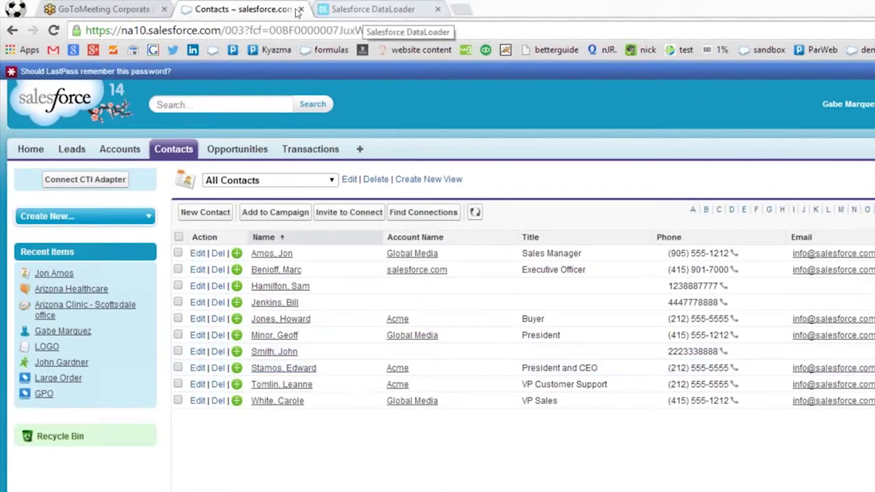
Return to the dataloader.io tab after reviewing the All Contacts list.
click(372, 9)
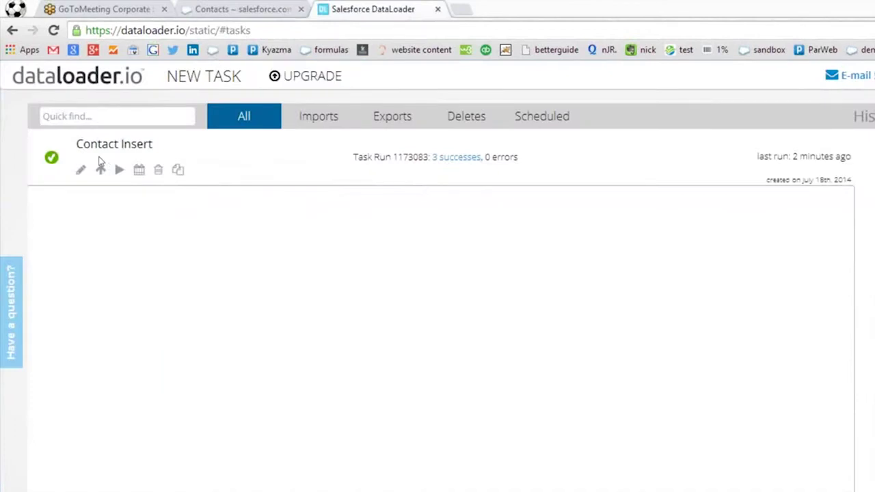
Create a new Import task targeting the Store object.
click(204, 76)
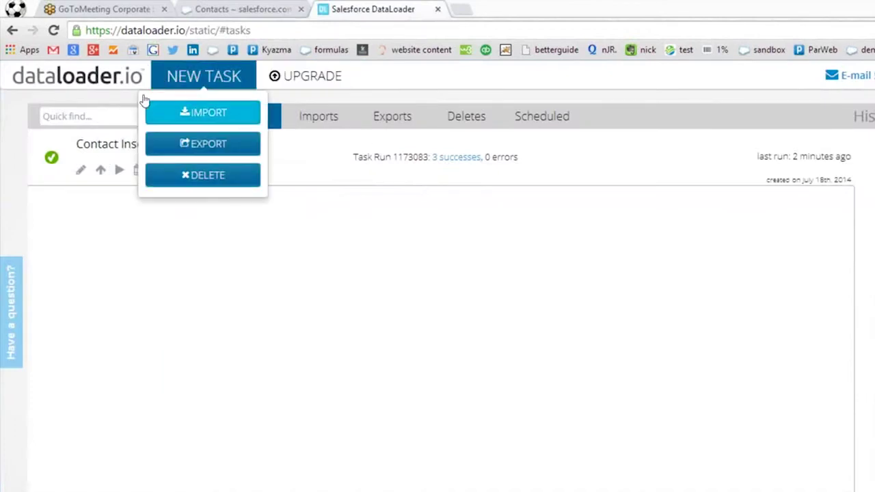
click(158, 113)
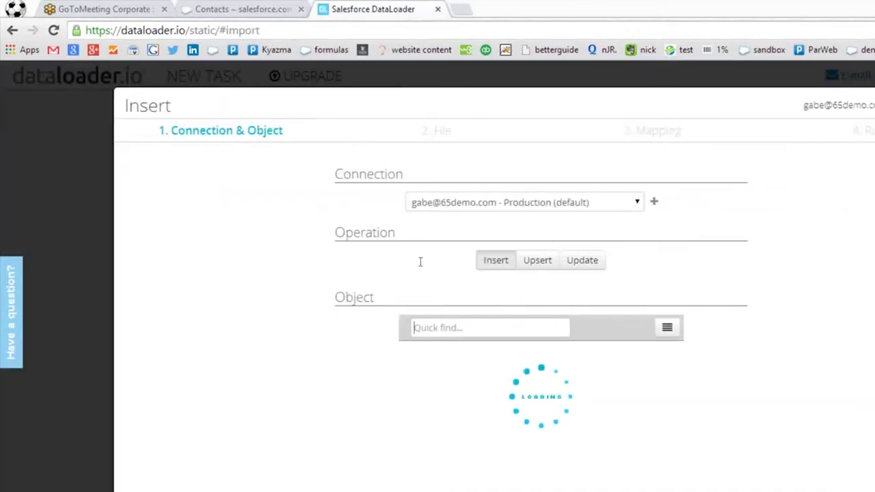
text(store)
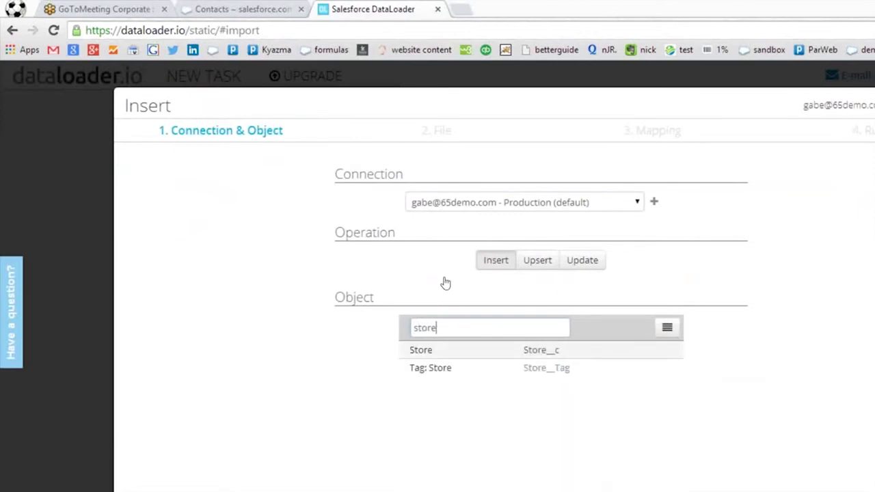
click(602, 350)
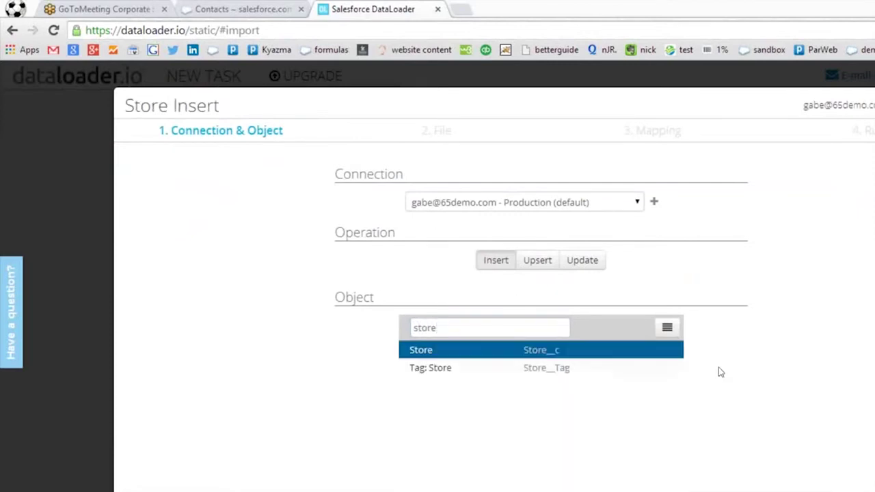
click(744, 440)
Choose the Contact Insert CSV from the Desktop as the file to upload.
click(486, 209)
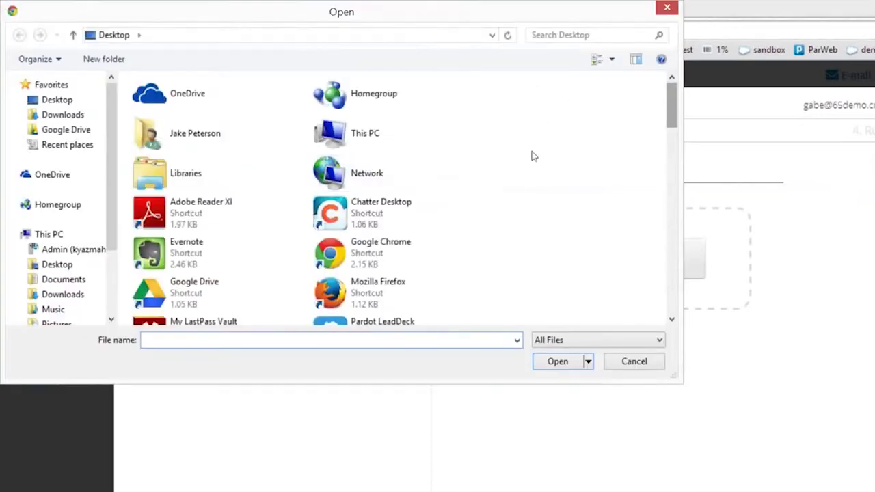
scroll(524, 184, down, 5)
scroll(516, 219, down, 6)
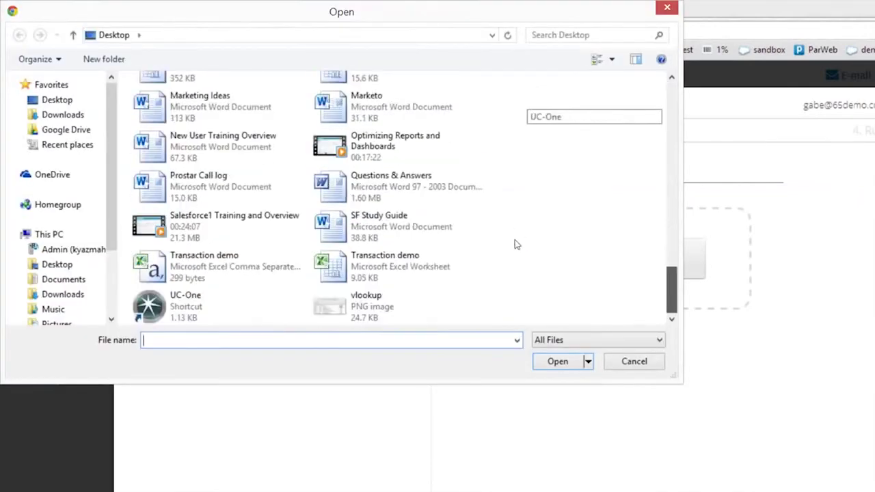
scroll(518, 230, up, 1)
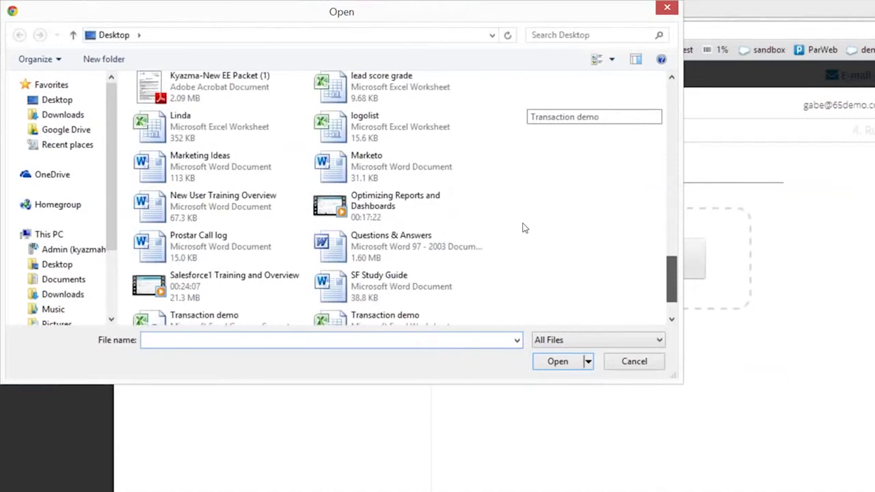
scroll(524, 228, up, 1)
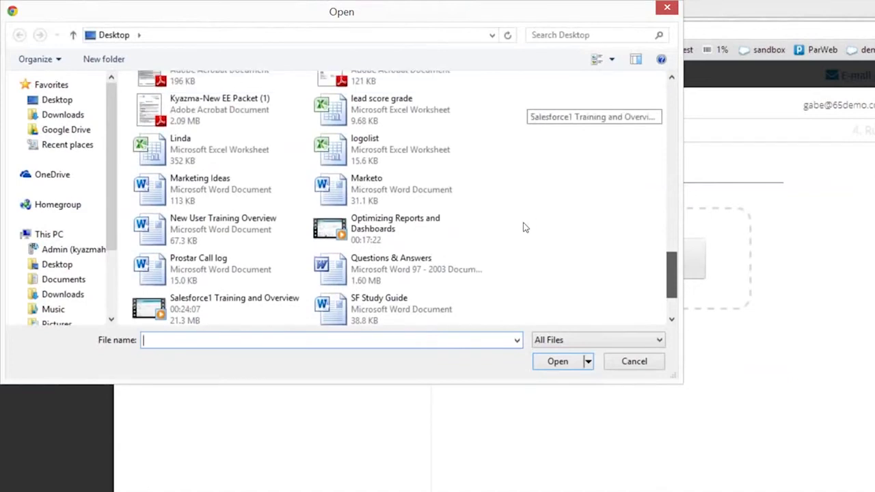
scroll(530, 216, up, 2)
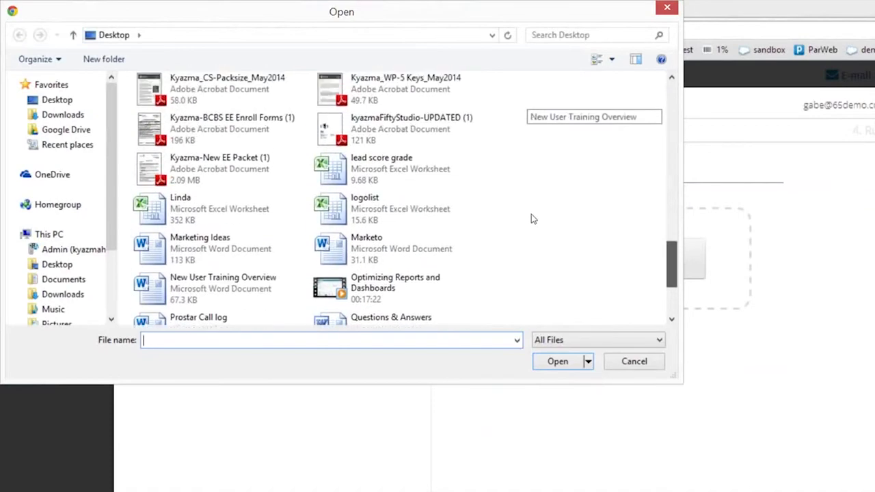
scroll(534, 214, up, 1)
scroll(534, 198, up, 3)
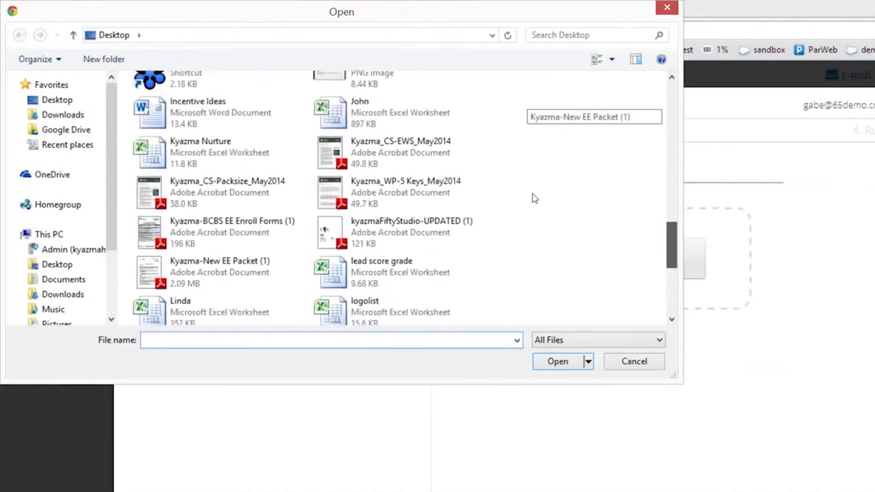
scroll(533, 205, up, 1)
scroll(531, 225, down, 6)
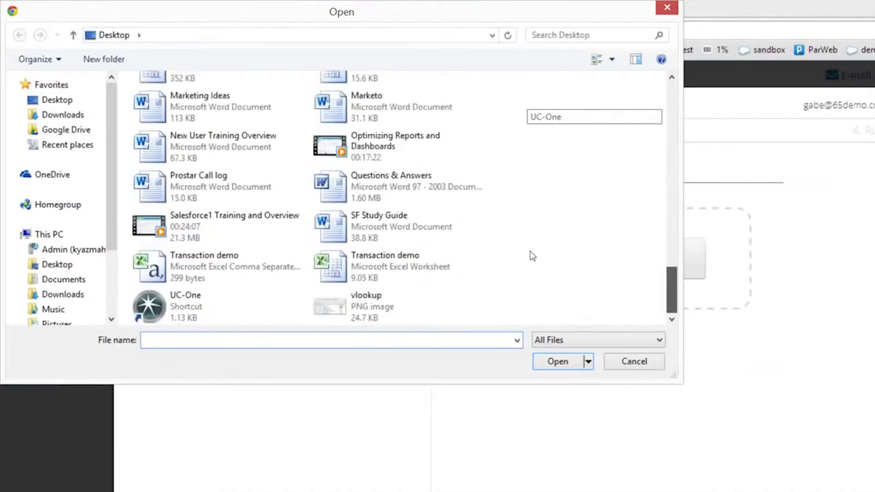
scroll(532, 251, up, 6)
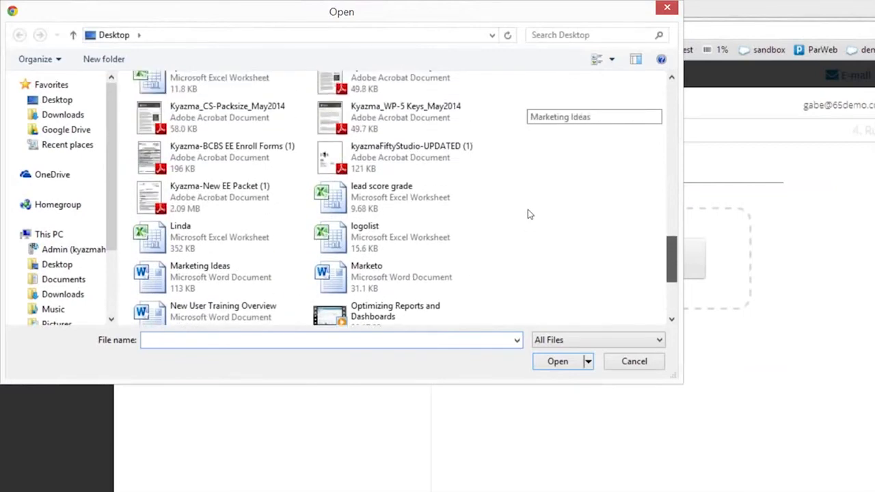
scroll(526, 201, up, 8)
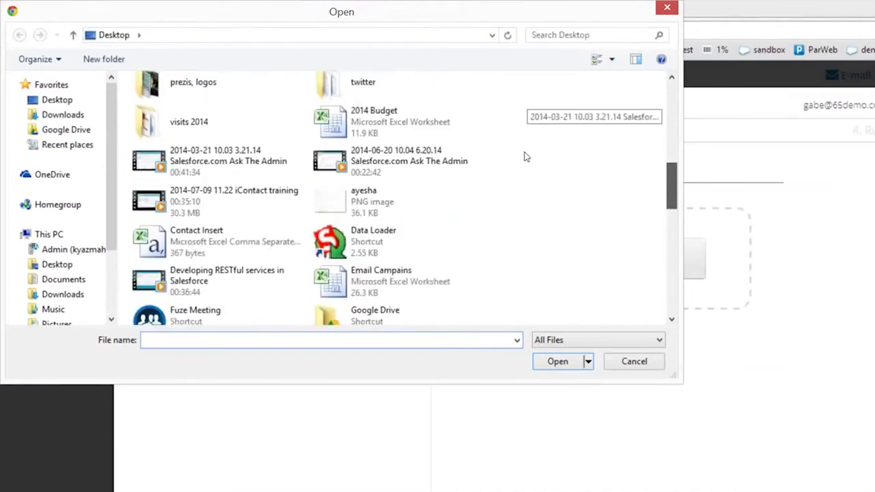
click(201, 241)
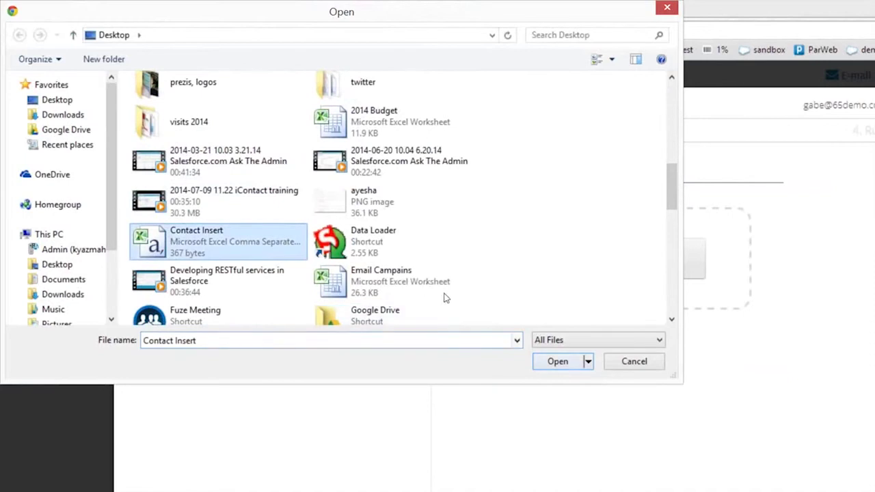
key(Return)
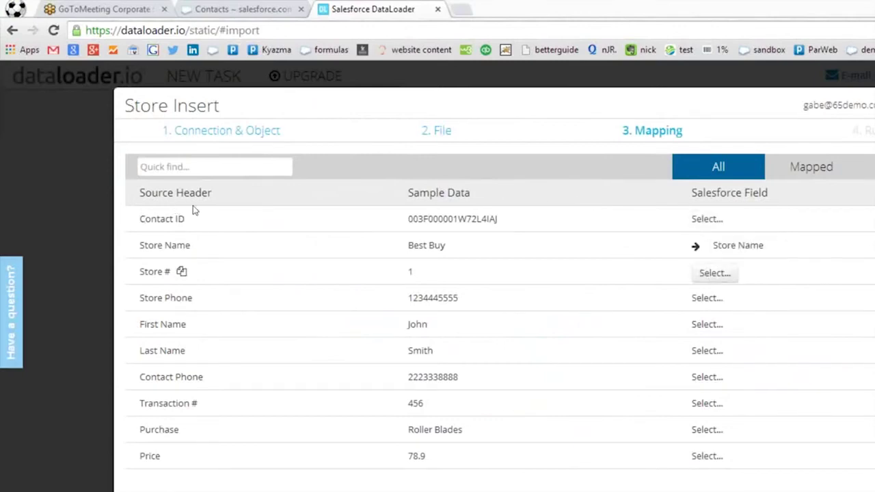
Map the Store # column to the Store Number field.
click(578, 225)
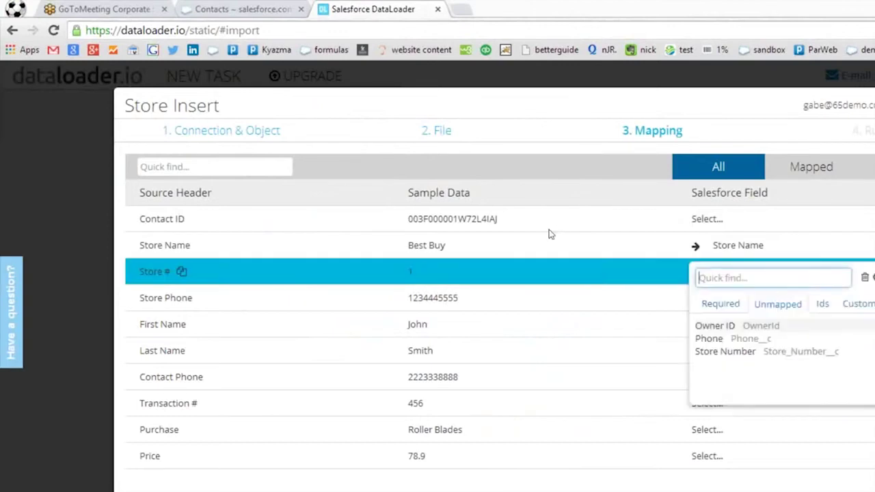
click(550, 231)
click(579, 225)
key(Down)
key(Down)
key(Down)
key(Return)
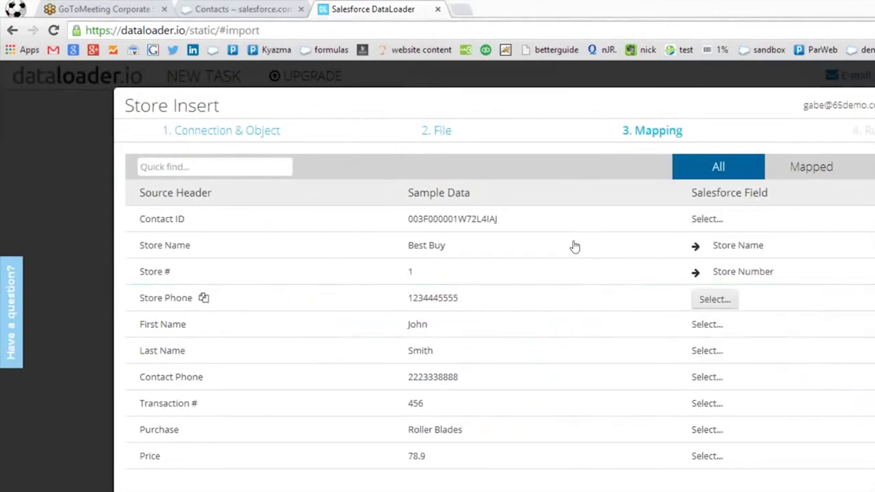
Map Store Phone to the Phone field and start running the Store Insert import.
click(575, 243)
click(595, 295)
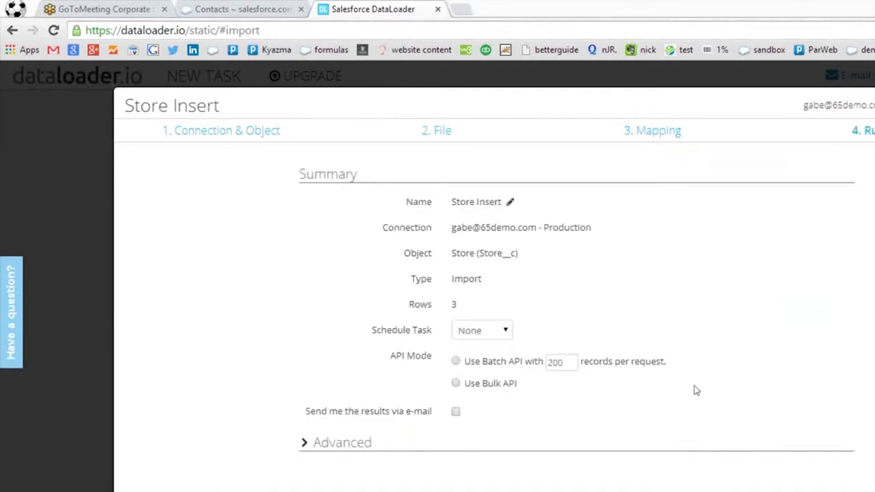
click(742, 438)
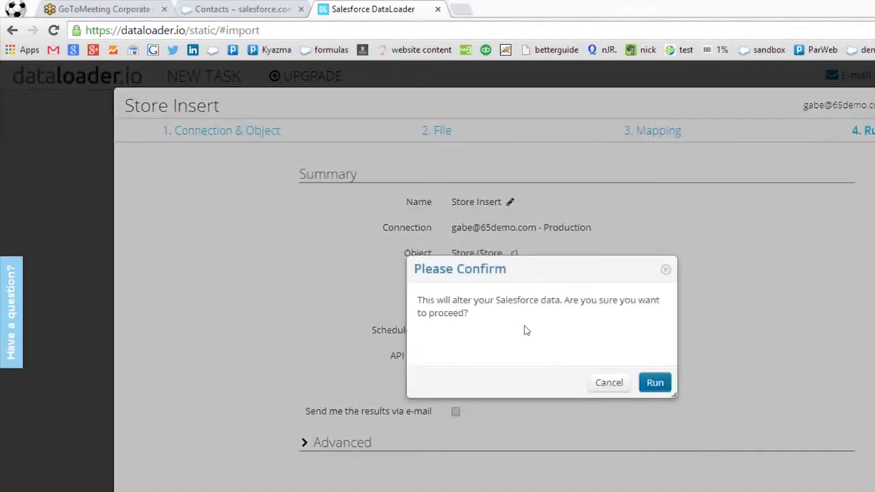
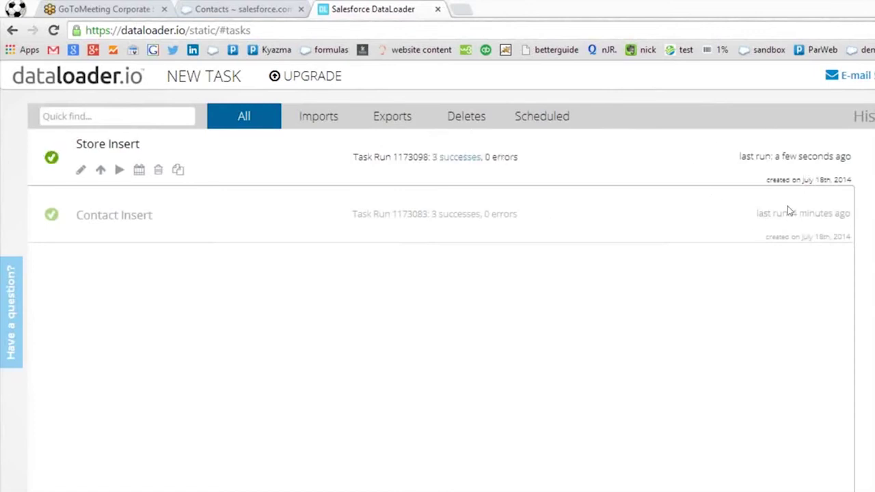
Reload the Salesforce contacts list and scroll through it to check the newly imported records.
click(202, 9)
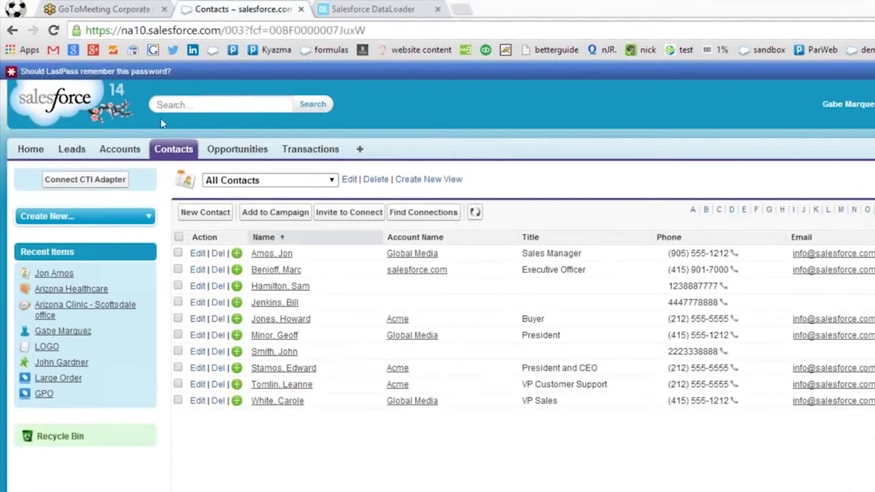
key(F5)
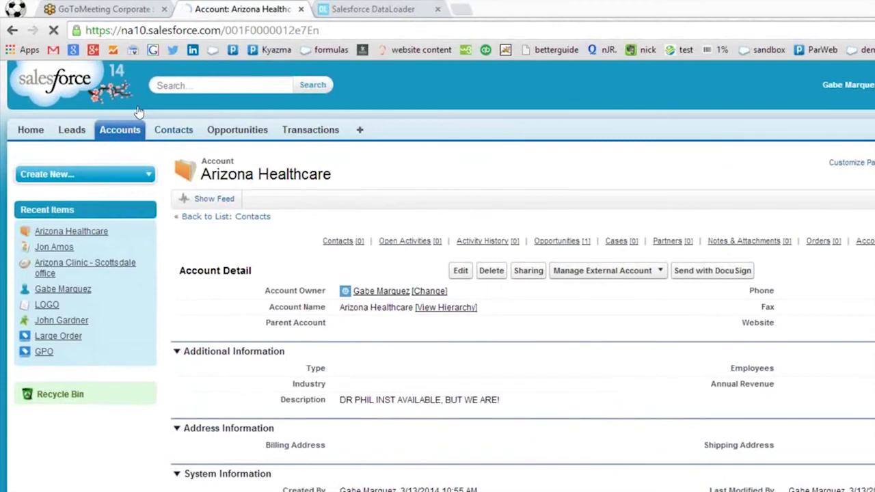
click(263, 216)
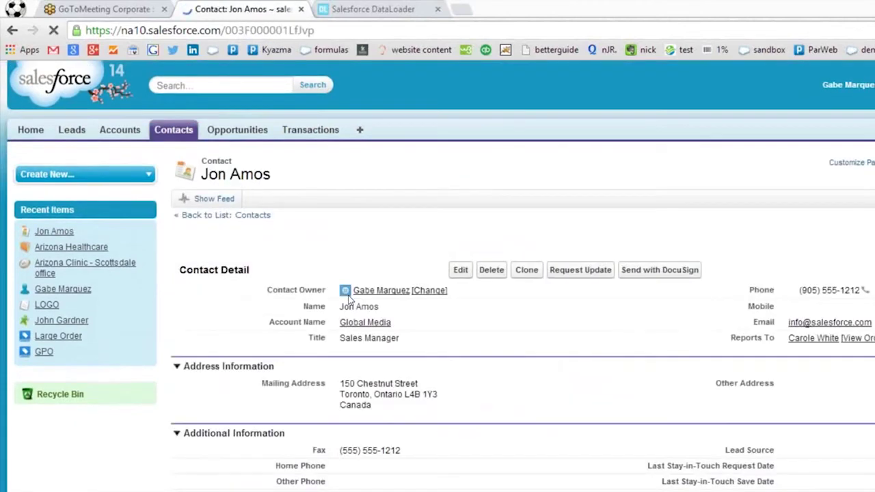
scroll(349, 301, down, 3)
scroll(348, 300, down, 8)
scroll(326, 316, up, 3)
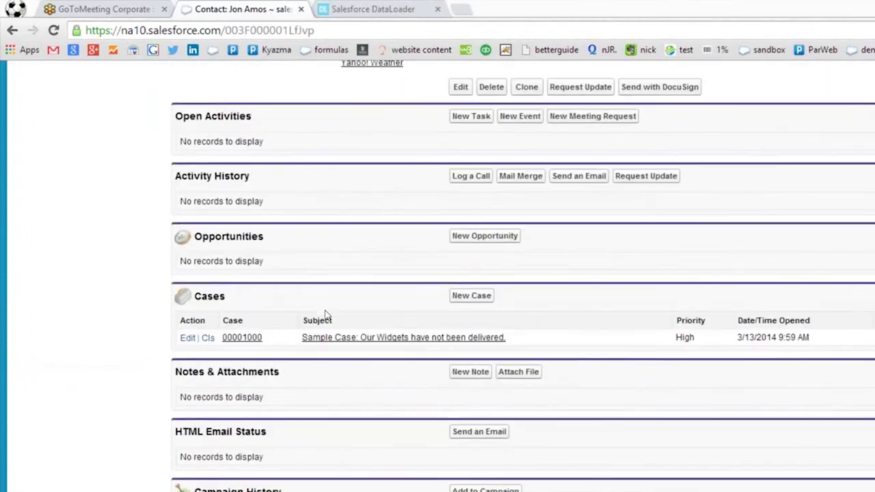
scroll(326, 314, down, 2)
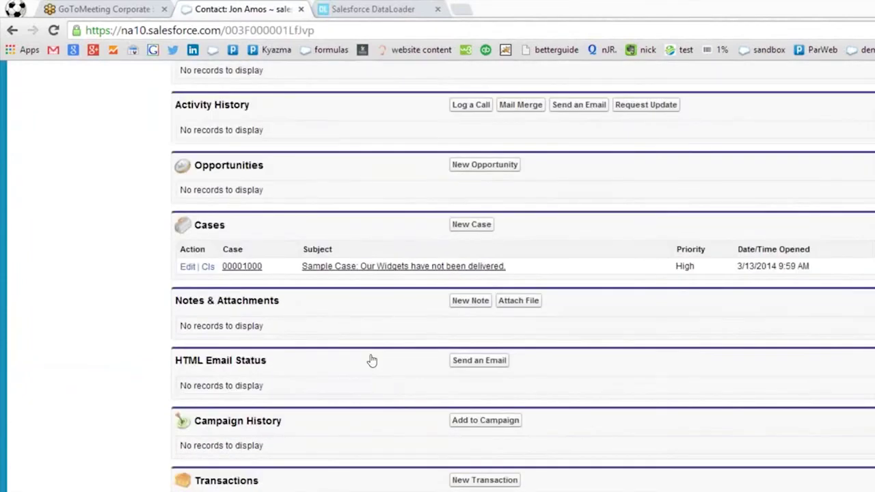
scroll(371, 360, up, 12)
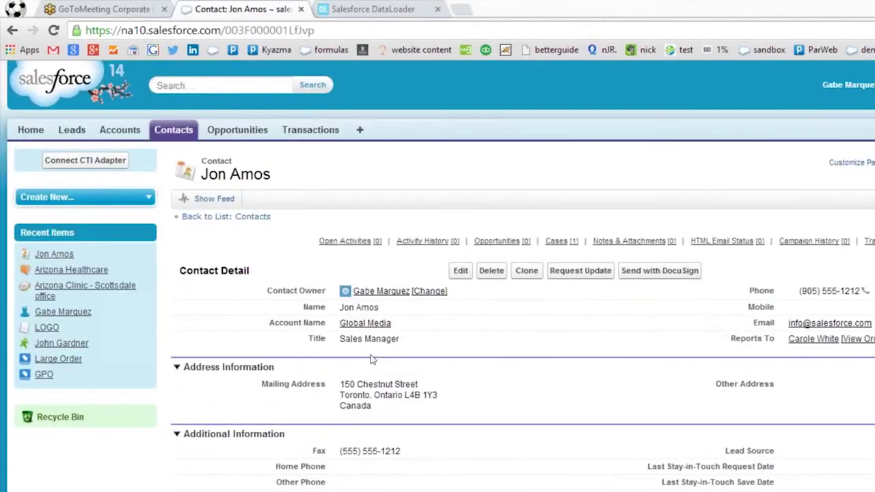
scroll(371, 359, down, 10)
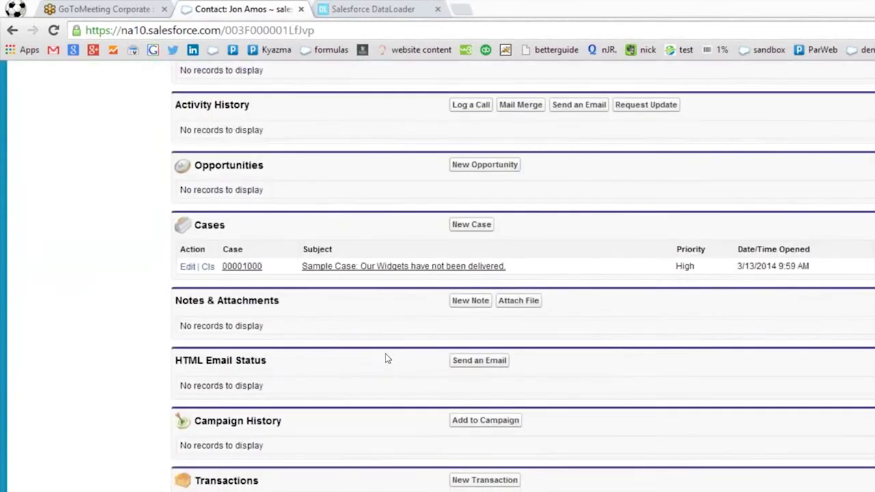
scroll(387, 355, up, 10)
Back in dataloader.io, download the Store Insert task's '3 successes' results file.
key(ctrl+Tab)
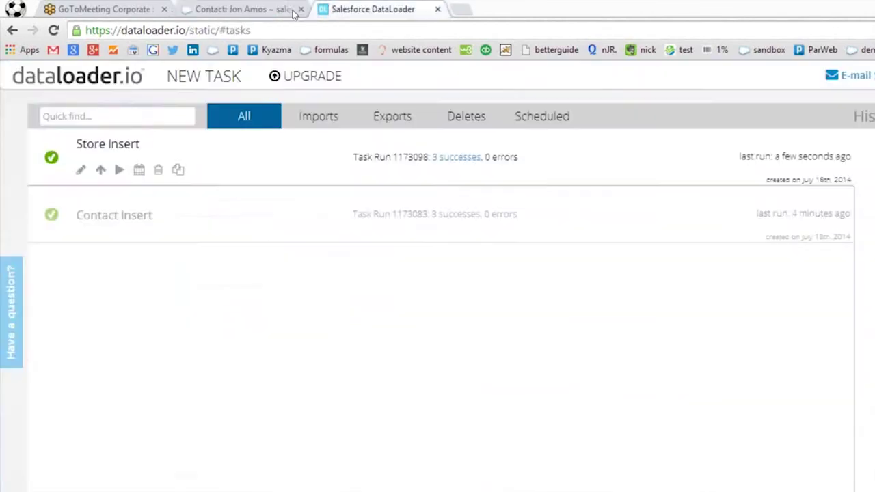
click(168, 76)
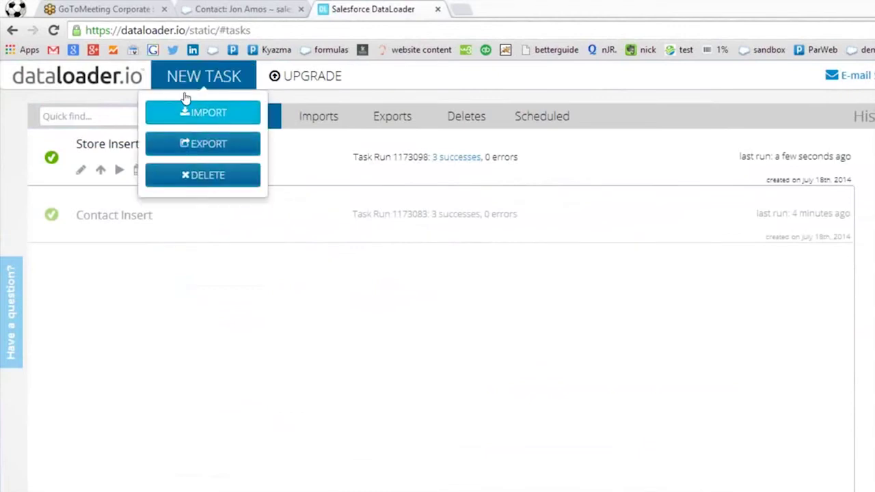
click(185, 99)
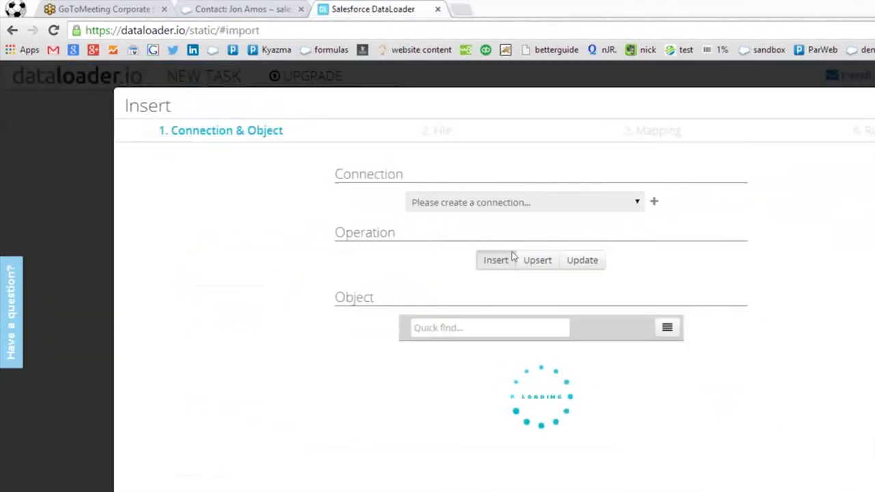
key(Escape)
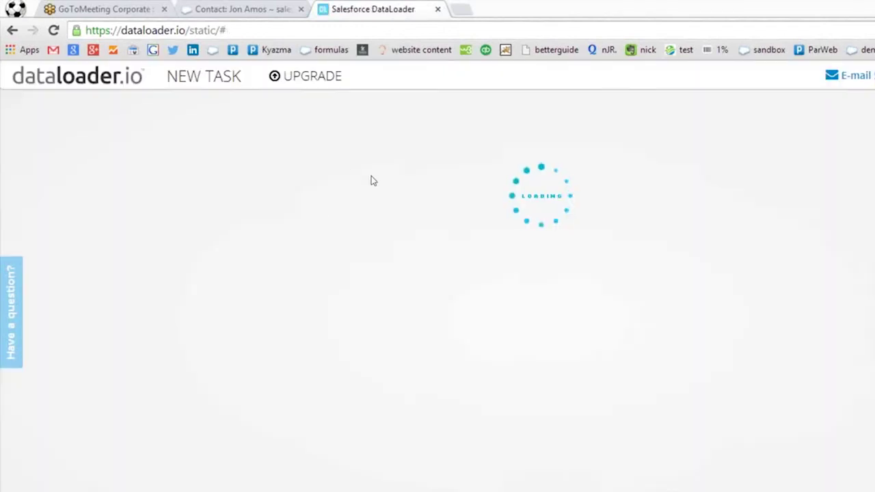
click(456, 157)
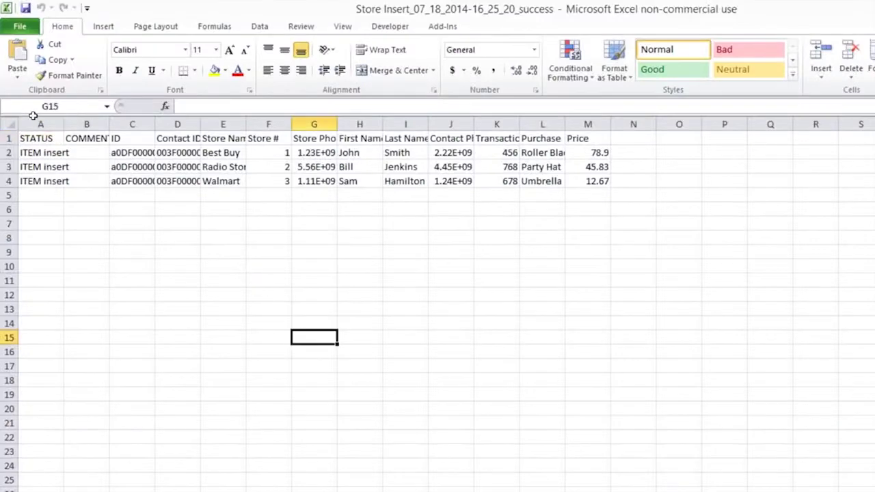
Auto-fit all columns and rename the ID header in C1 to 'Store ID'.
click(8, 123)
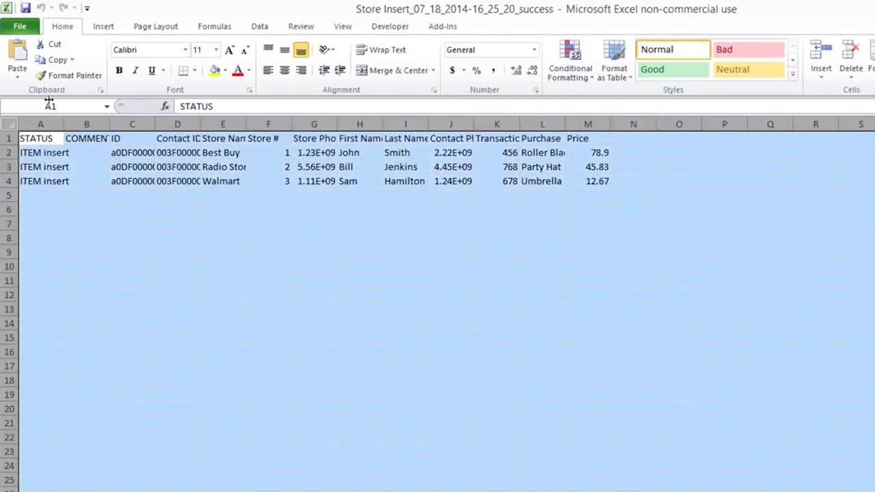
double_click(64, 124)
click(240, 238)
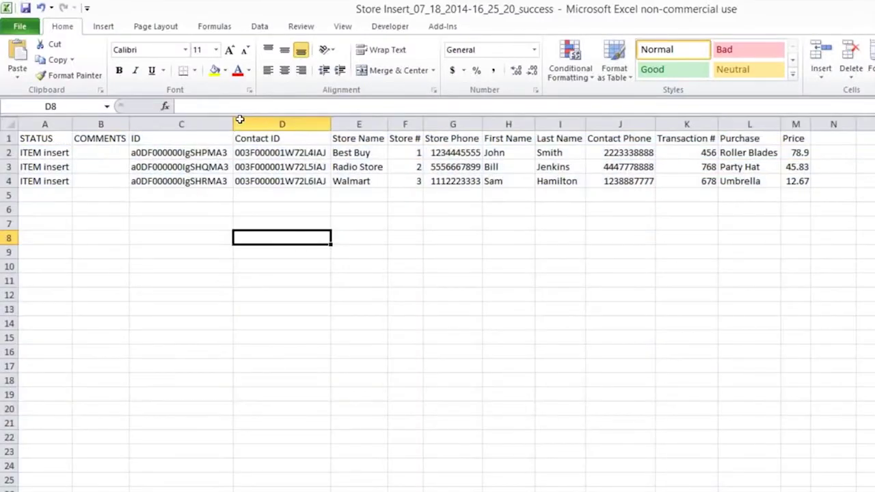
click(240, 135)
key(Left)
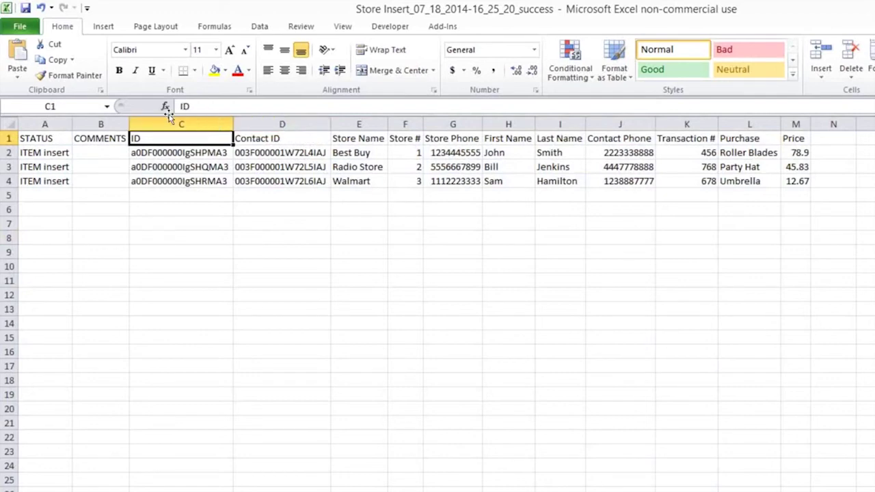
text(S)
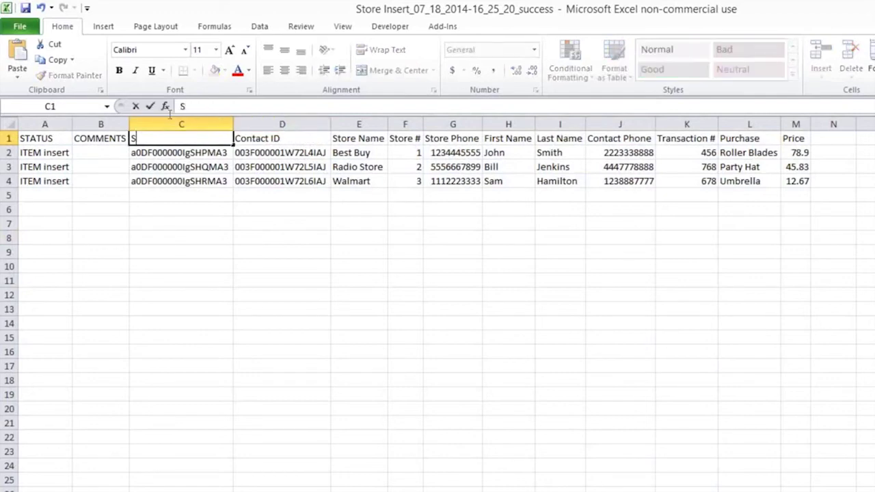
text(tore ID)
click(165, 251)
Delete the STATUS and COMMENTS columns from the sheet.
drag(44, 123, 98, 124)
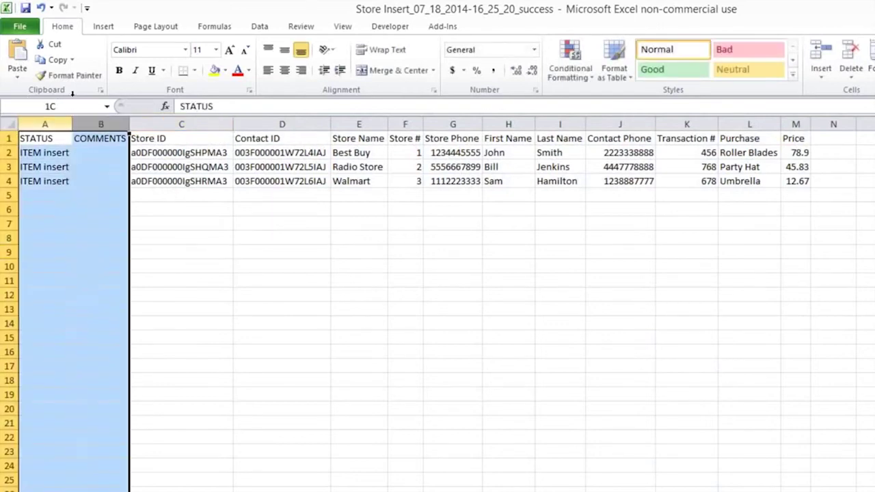
right_click(97, 124)
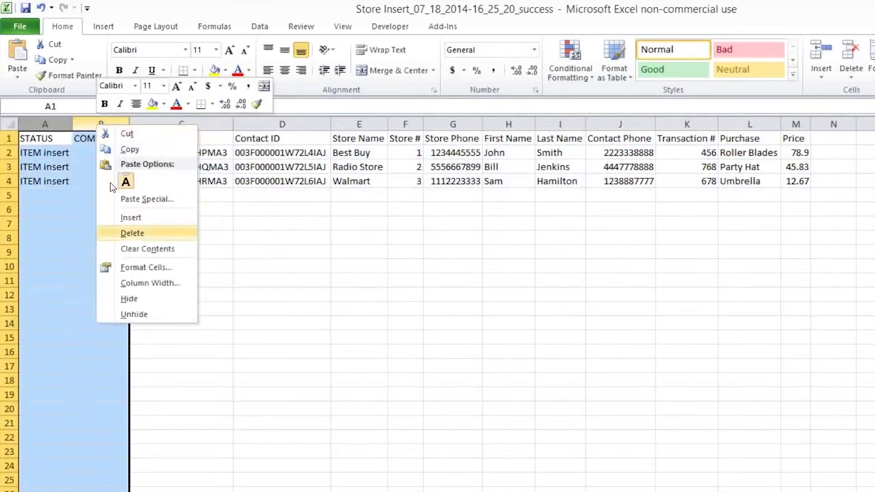
click(134, 233)
click(141, 224)
click(71, 168)
click(162, 169)
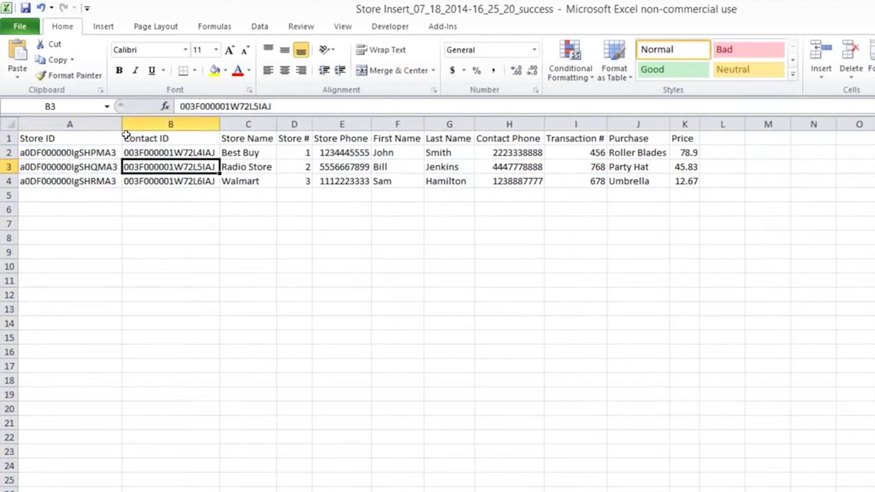
click(79, 180)
click(159, 168)
click(164, 237)
click(70, 224)
click(143, 224)
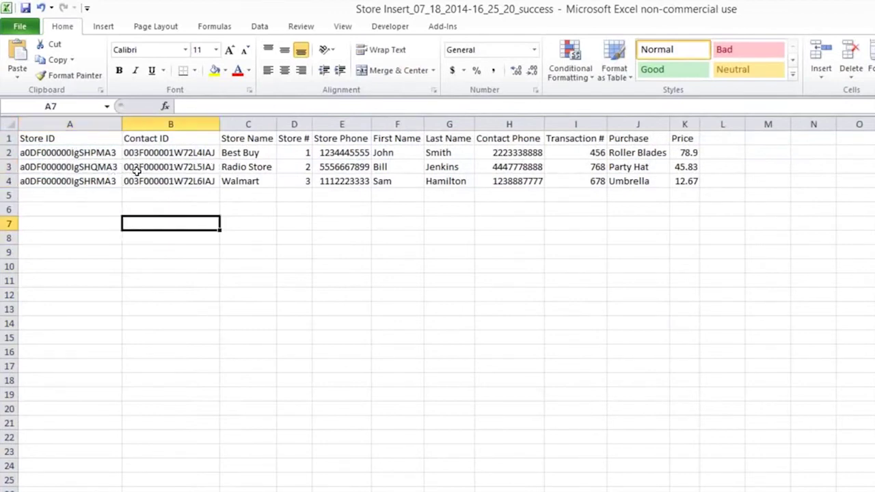
key(shift+Up)
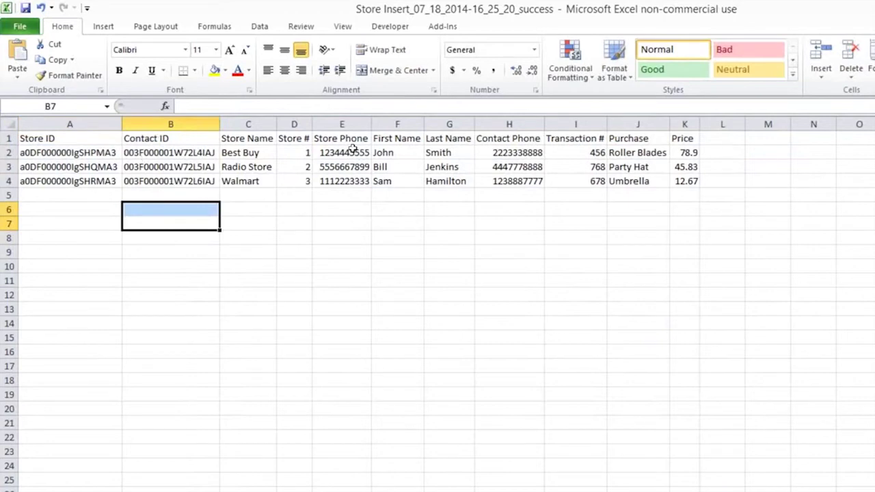
Check the Transaction #, Purchase and Price columns, then start saving the sheet under a new name.
drag(576, 124, 698, 123)
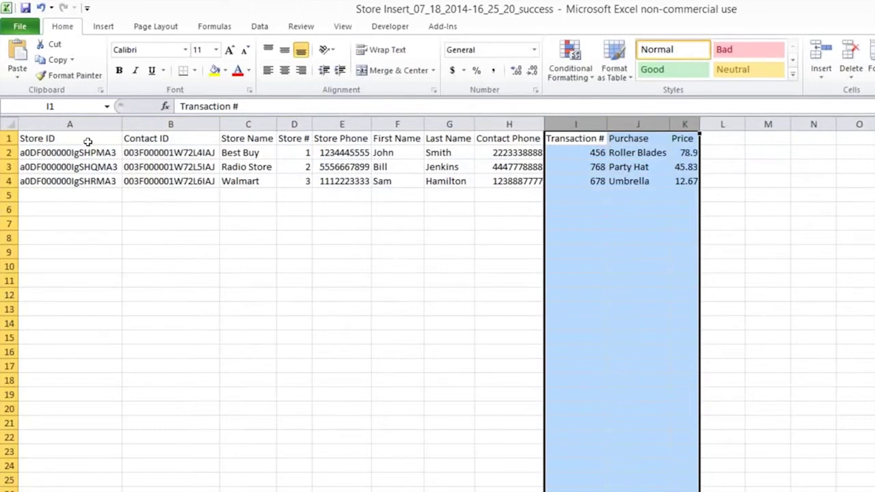
click(638, 238)
click(510, 281)
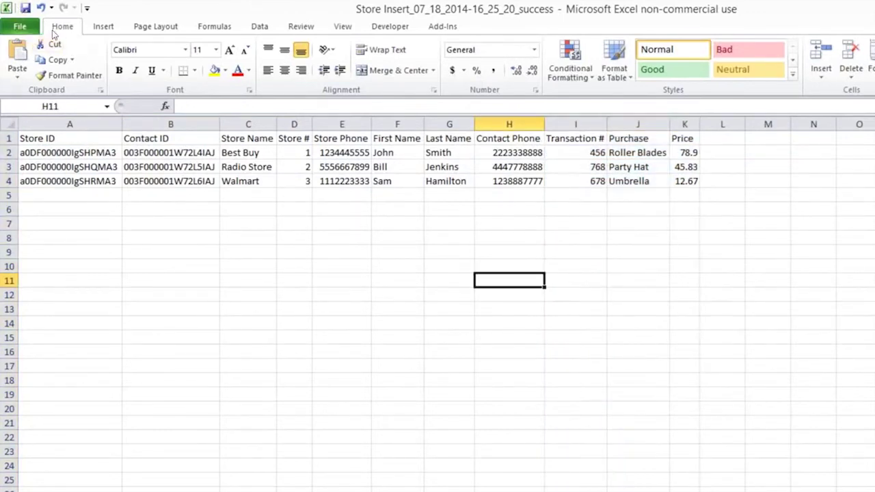
click(20, 26)
key(Escape)
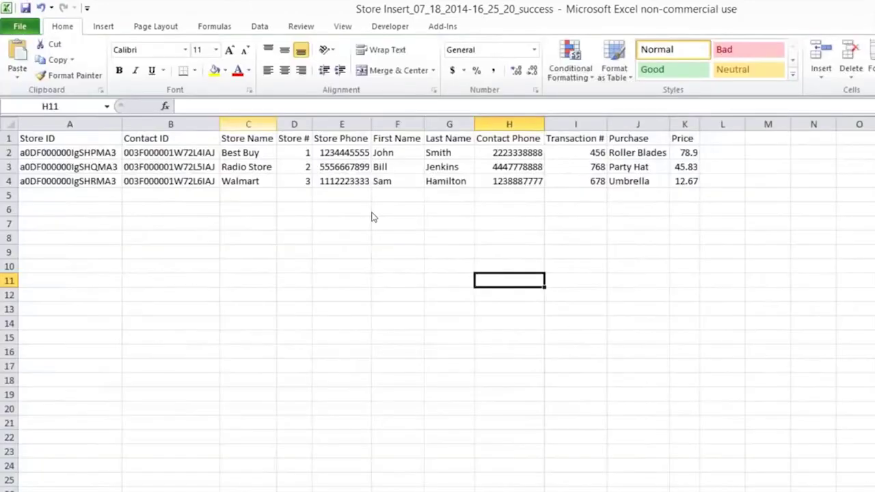
key(F12)
Save the sheet to the Desktop as the CSV file 'transaction insert'.
scroll(89, 156, up, 4)
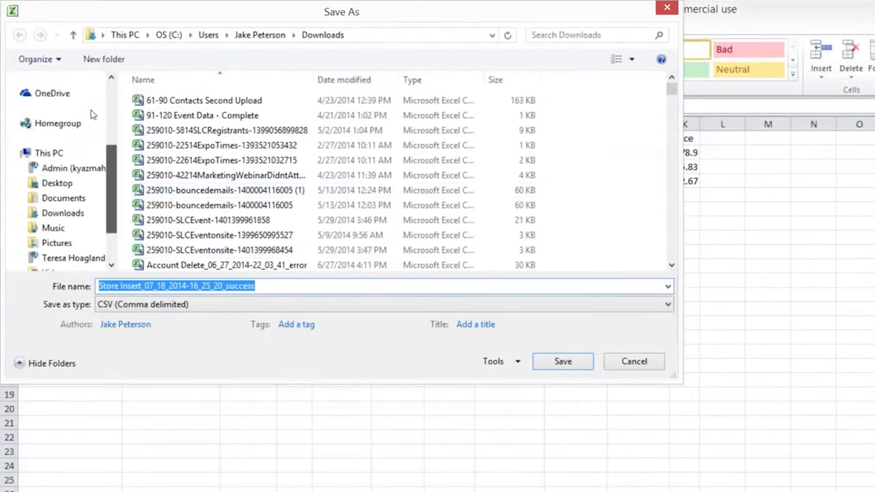
click(57, 130)
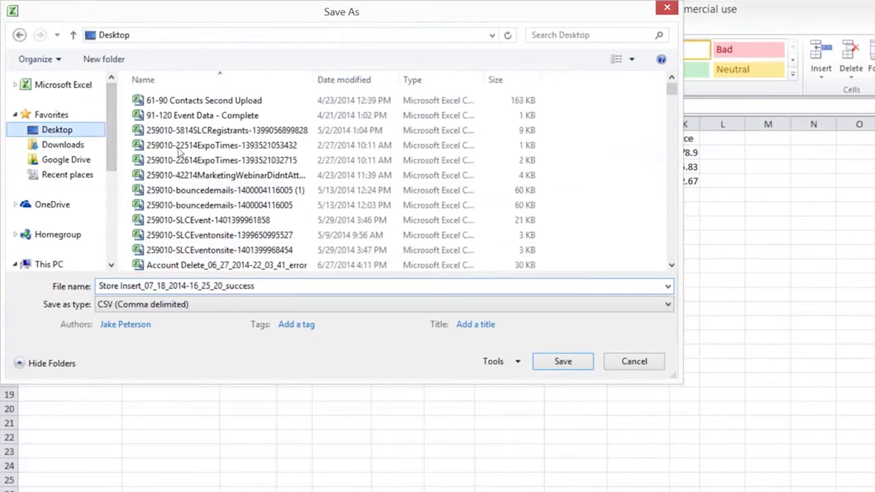
mouse_move(270, 286)
mouse_down()
mouse_move(131, 287)
mouse_move(149, 287)
mouse_move(141, 288)
mouse_up()
key(BackSpace)
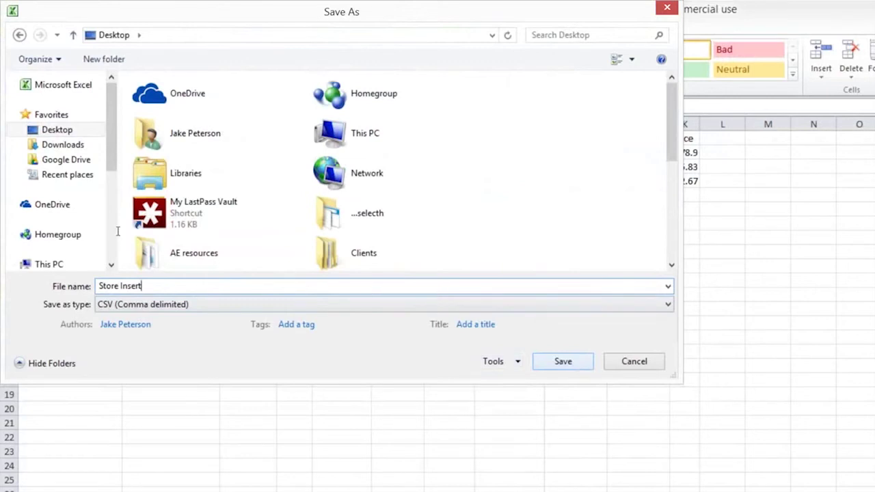
key(ctrl+a)
text(transc)
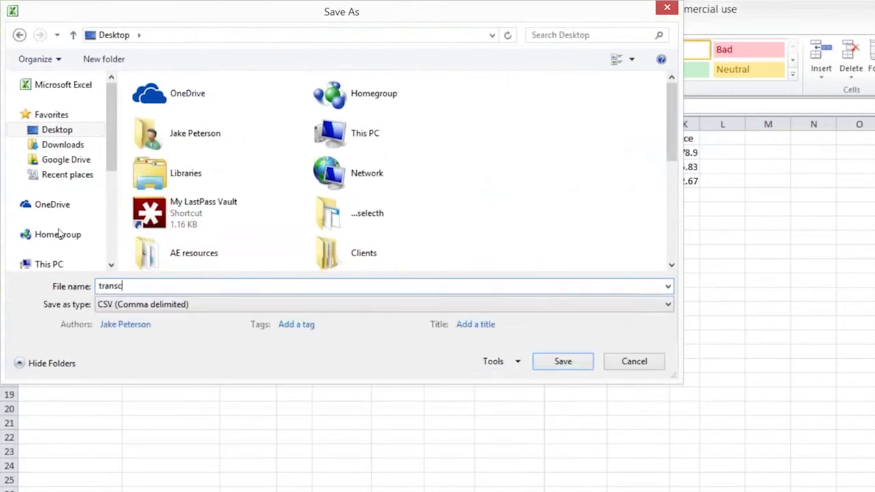
key(BackSpace)
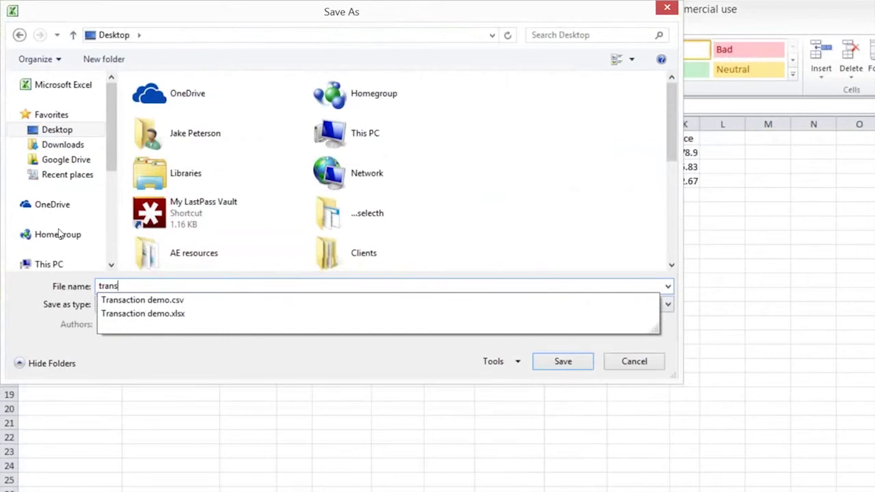
text(action insert)
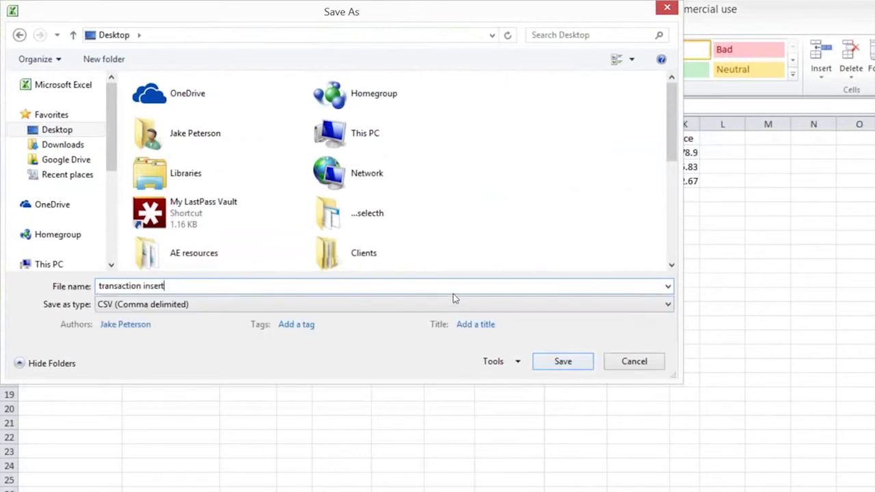
key(Return)
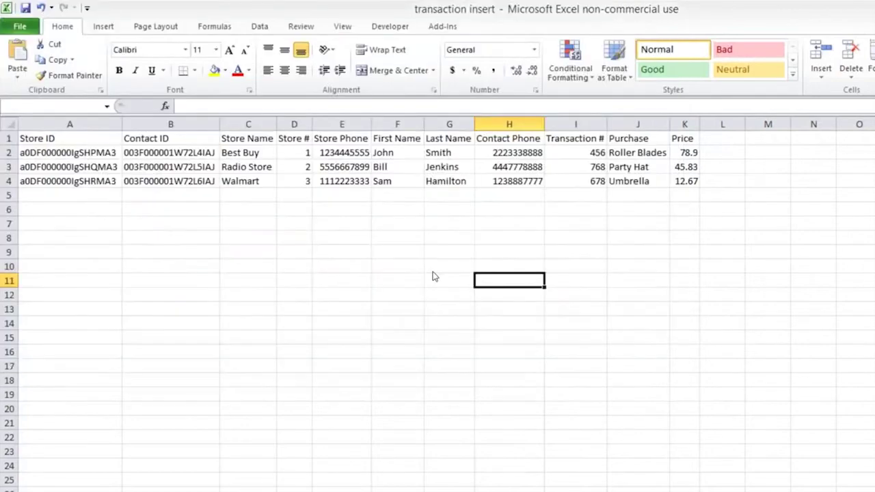
key(Return)
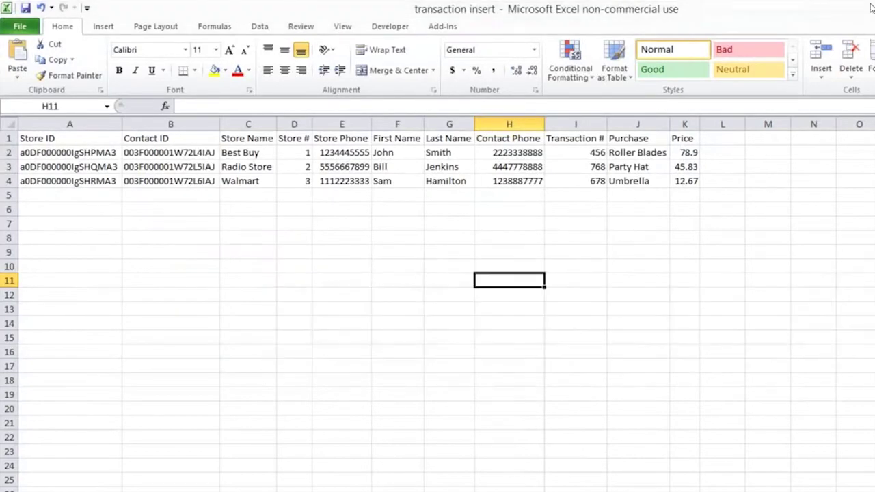
Close the transaction insert workbook without saving further changes.
click(872, 6)
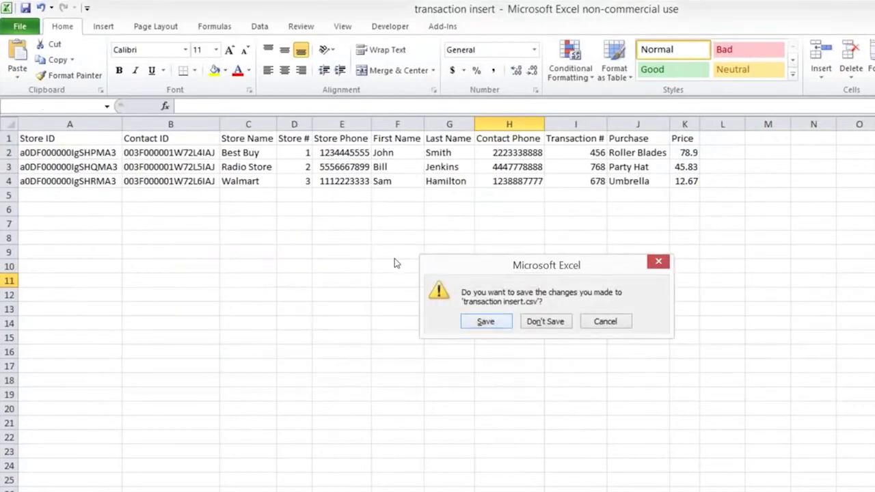
key(Tab)
key(Return)
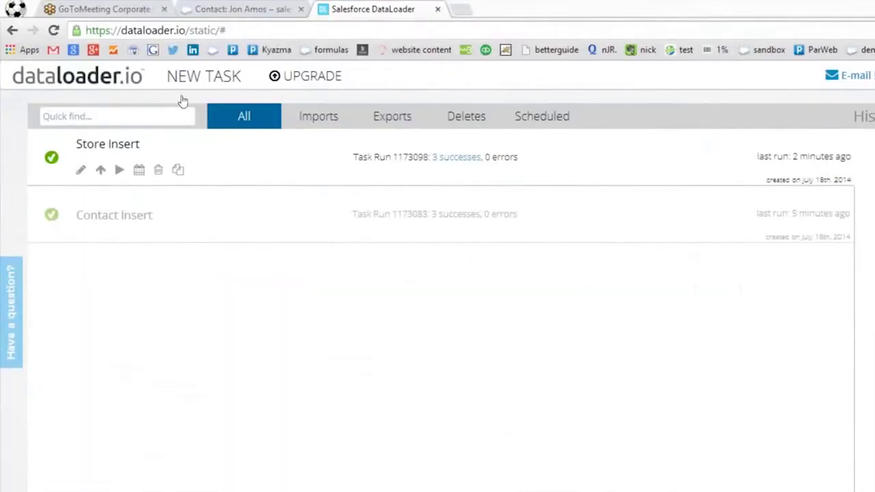
Start a new dataloader.io import into the Transaction object.
click(172, 72)
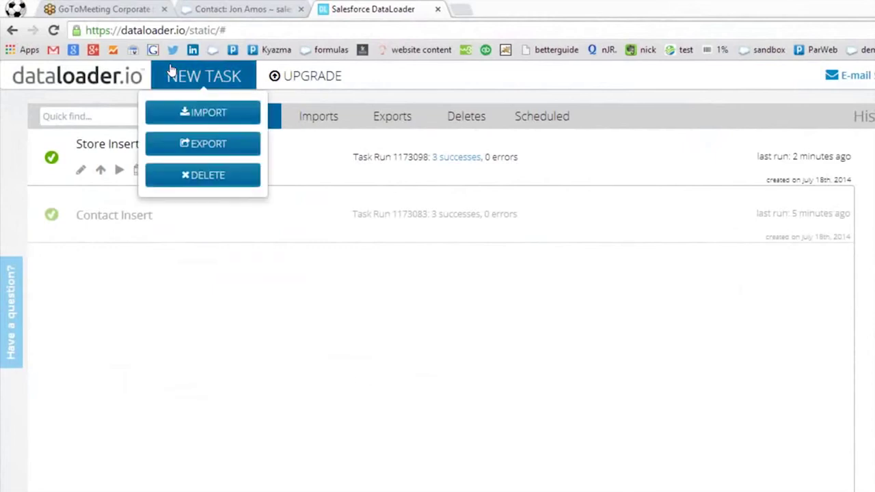
click(205, 113)
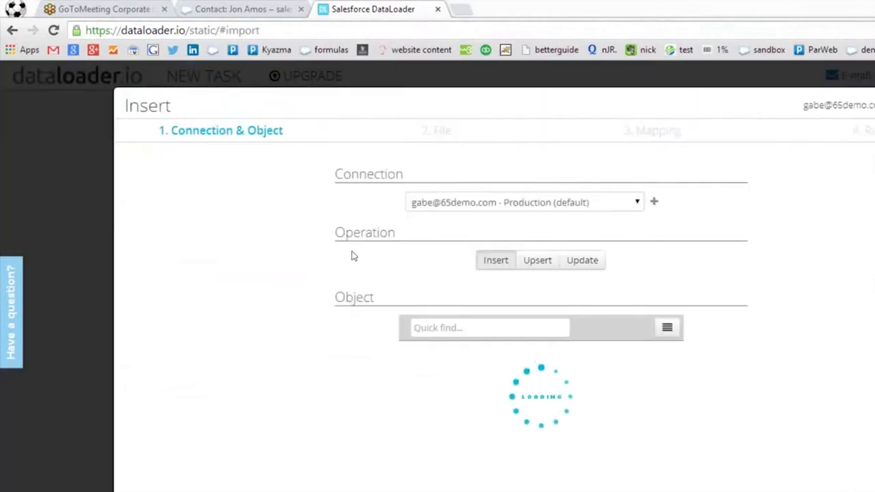
text(trans)
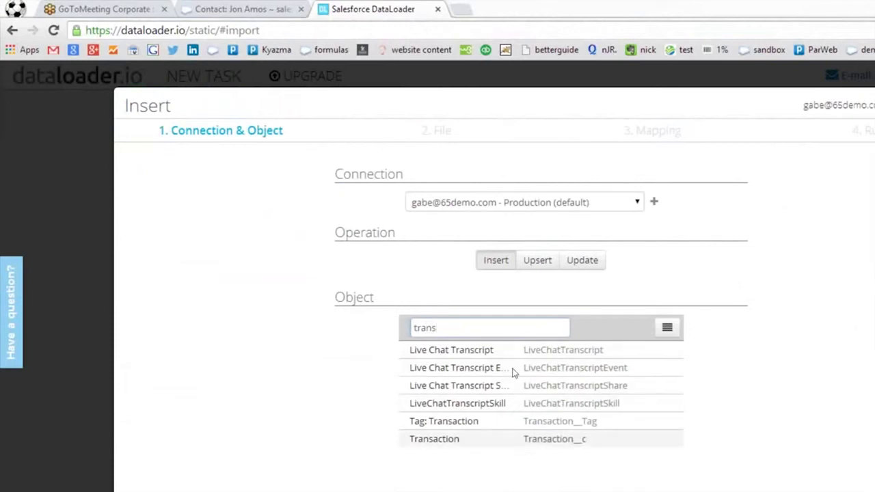
click(615, 439)
click(750, 448)
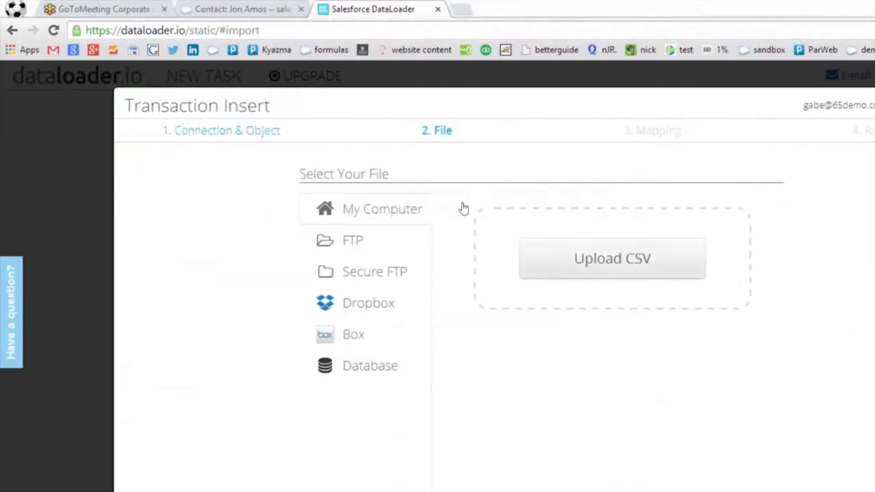
Upload the 'transaction insert' CSV from the Desktop.
click(311, 220)
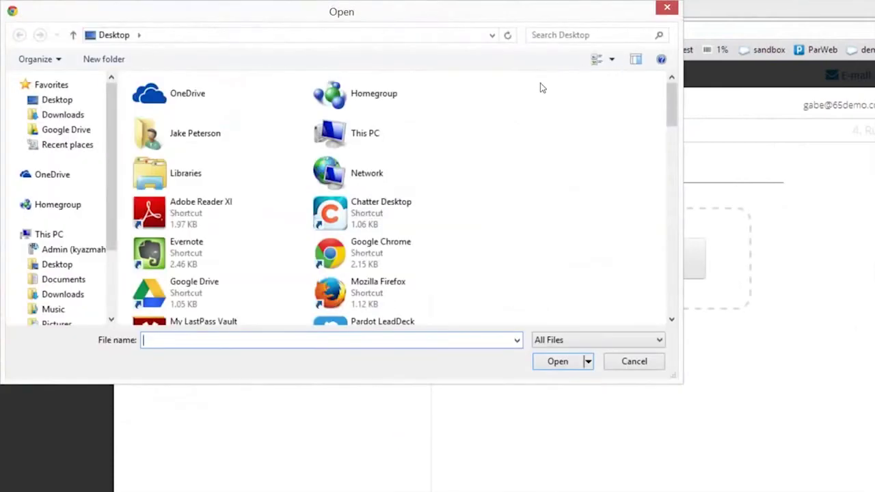
scroll(537, 94, down, 10)
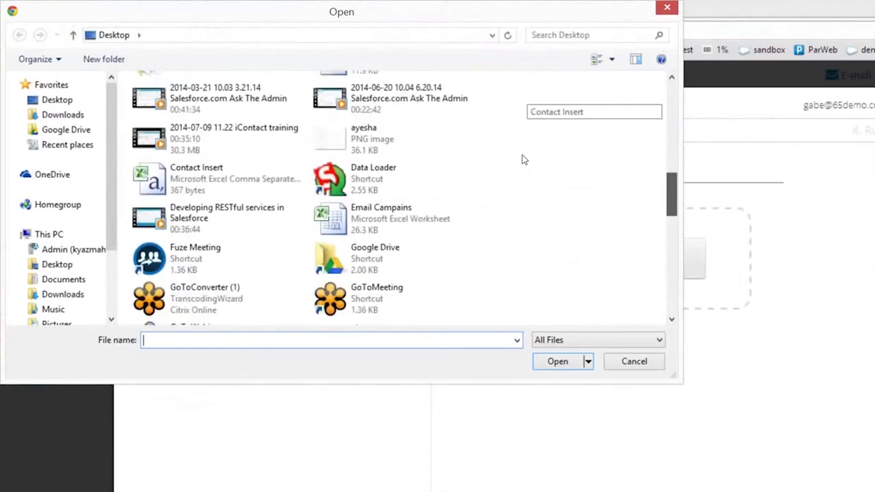
scroll(521, 164, down, 3)
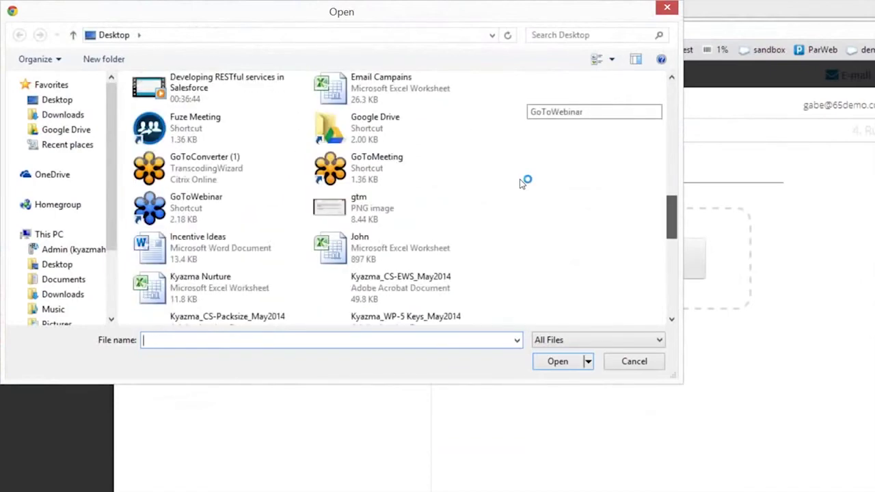
scroll(524, 184, down, 1)
scroll(509, 205, down, 6)
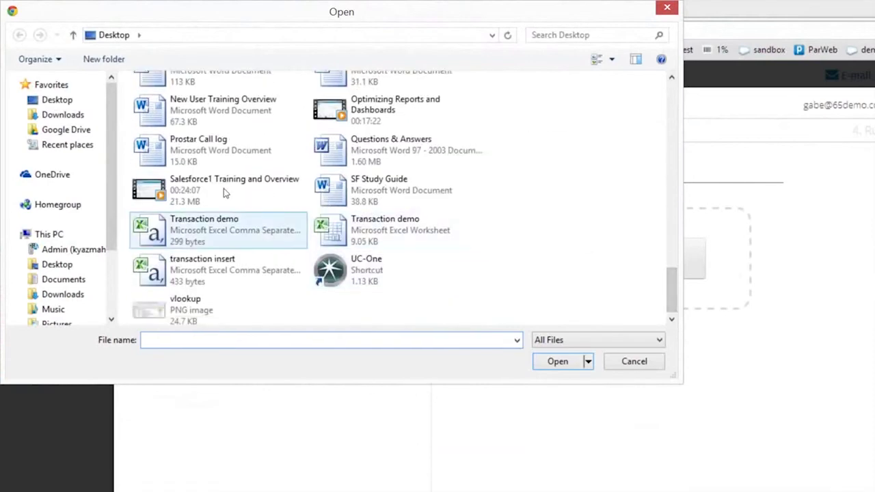
click(219, 268)
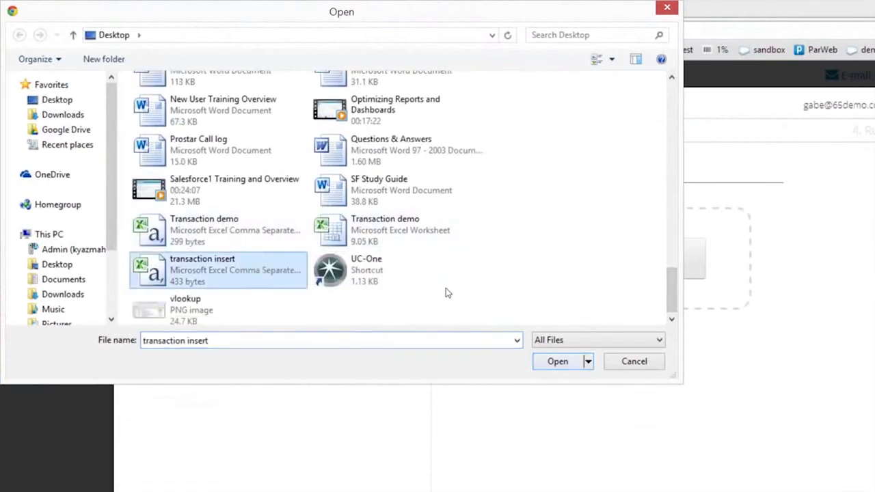
key(Return)
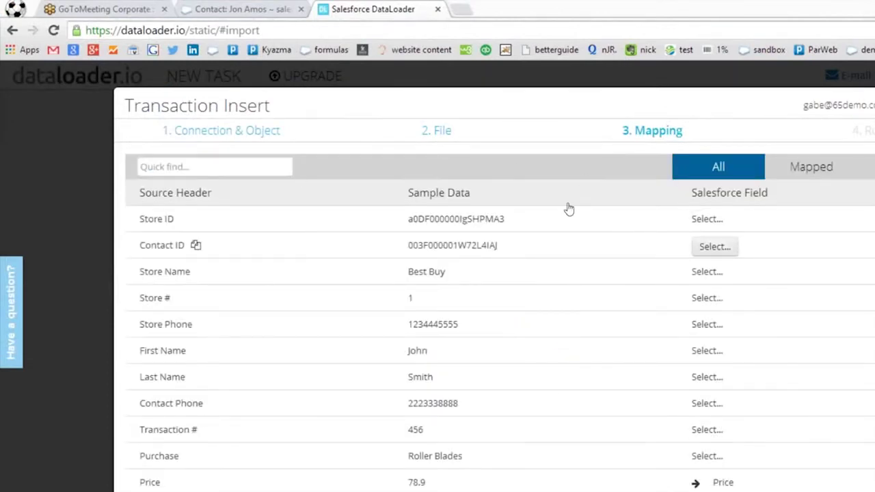
Map Store ID to the Store field and Contact ID to the Contact field.
click(714, 220)
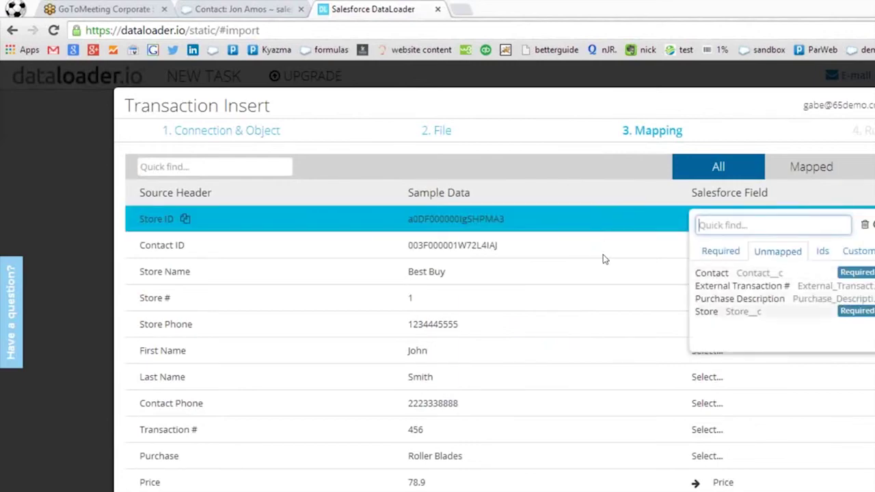
click(711, 312)
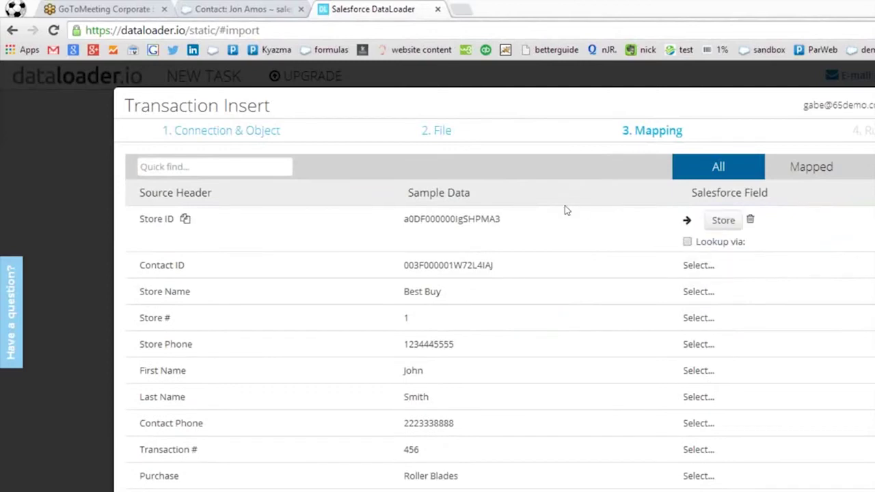
click(706, 266)
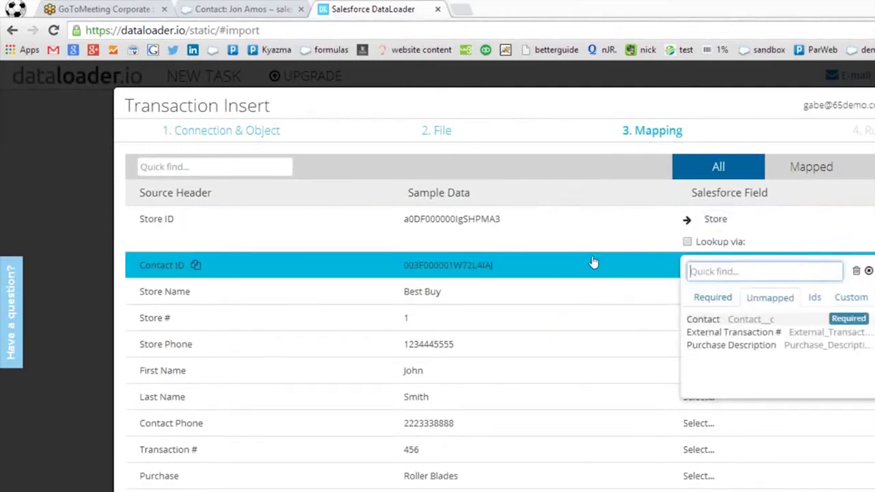
click(712, 316)
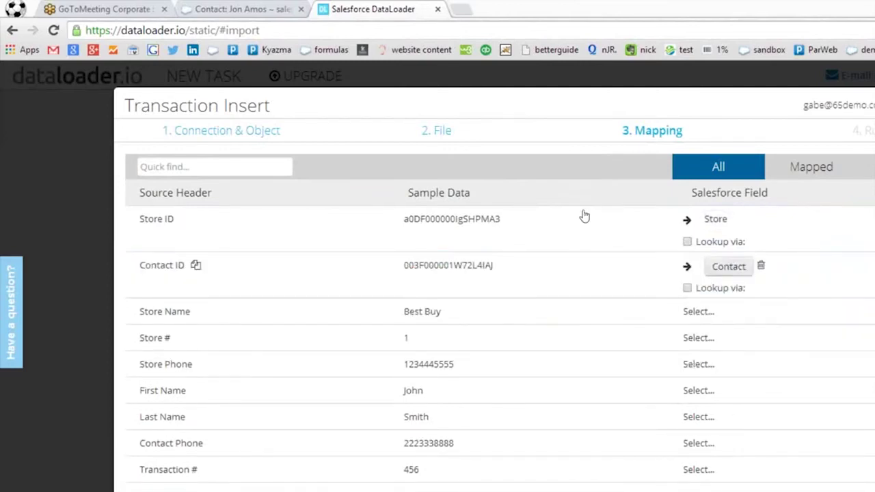
click(729, 266)
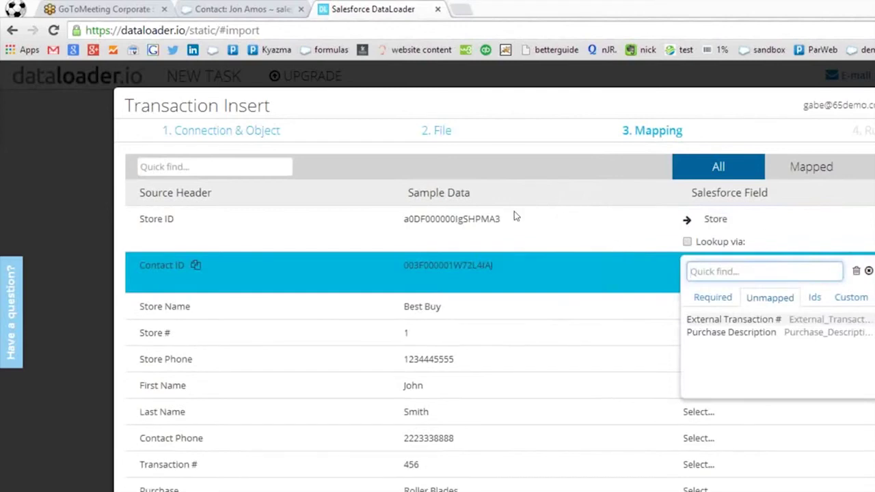
click(589, 218)
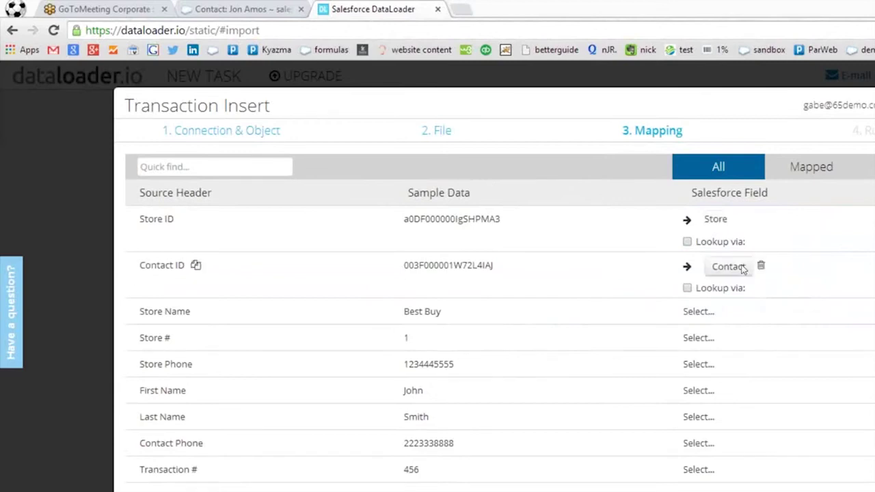
scroll(759, 262, down, 1)
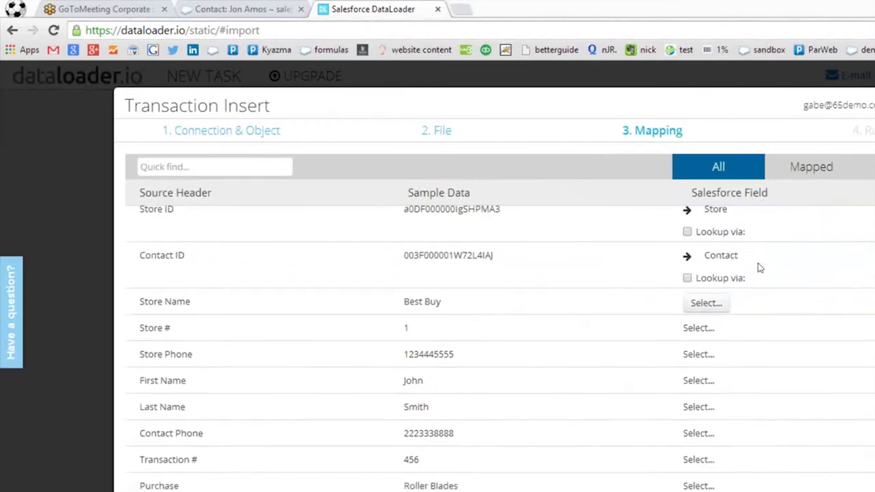
scroll(753, 260, up, 1)
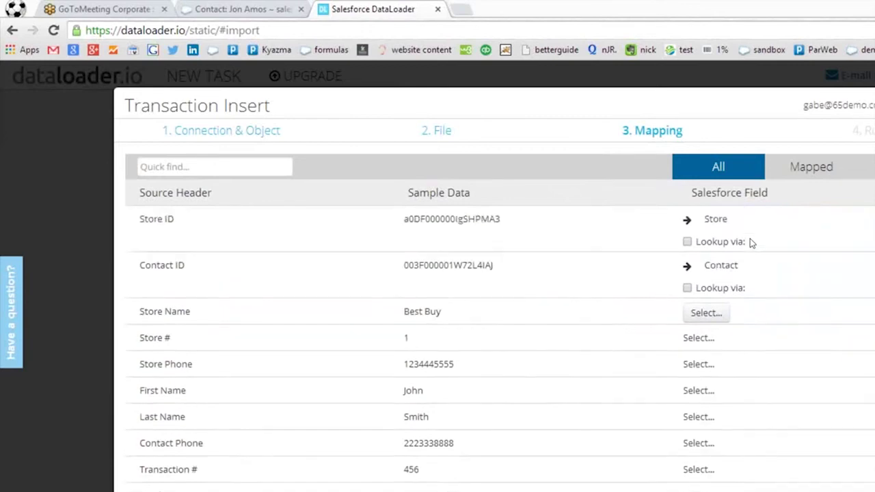
scroll(747, 250, down, 1)
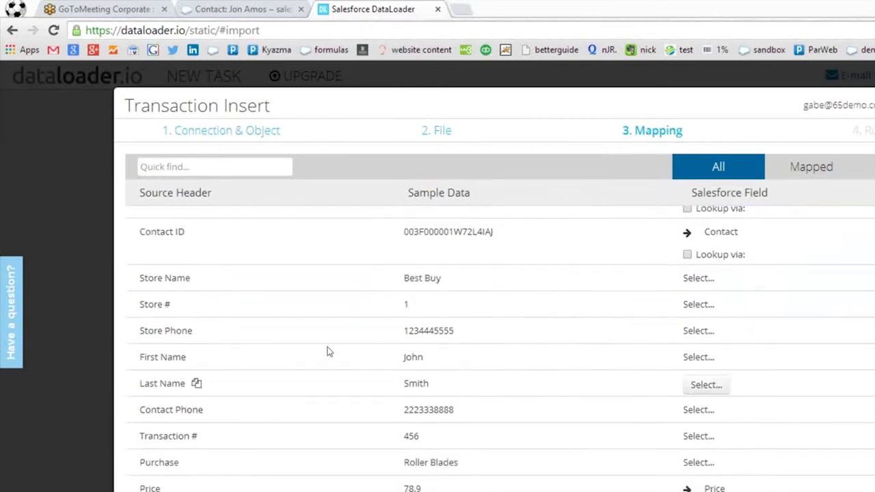
Map Transaction # to External Transaction # and Purchase to Purchase Description.
click(566, 354)
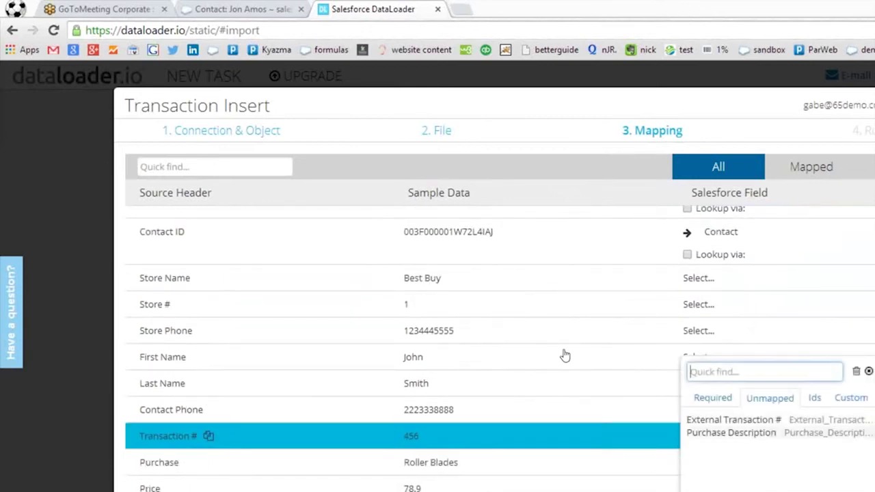
click(741, 420)
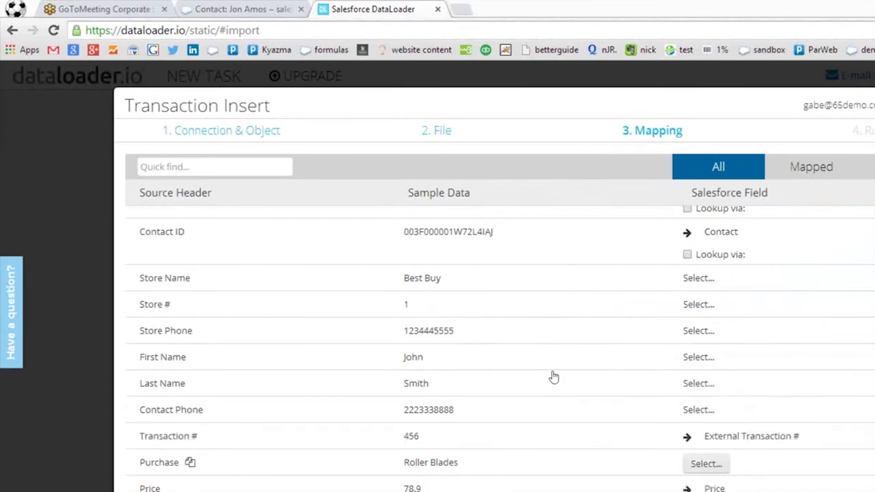
click(706, 464)
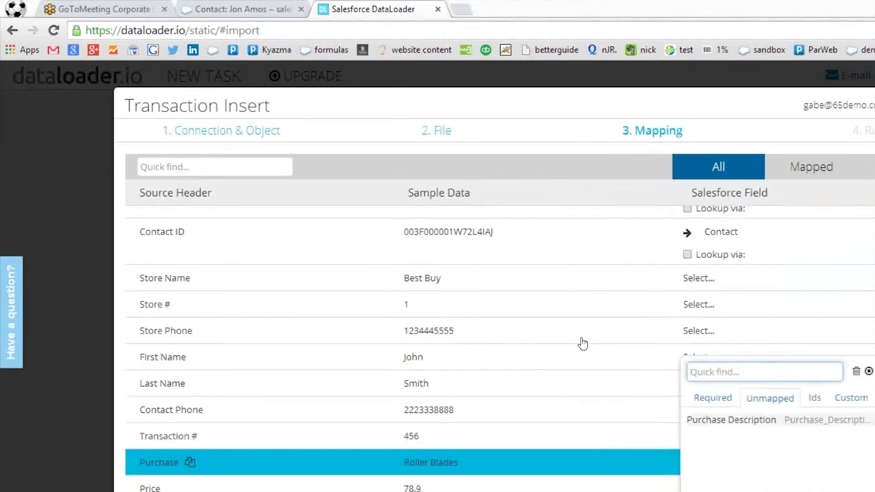
click(729, 420)
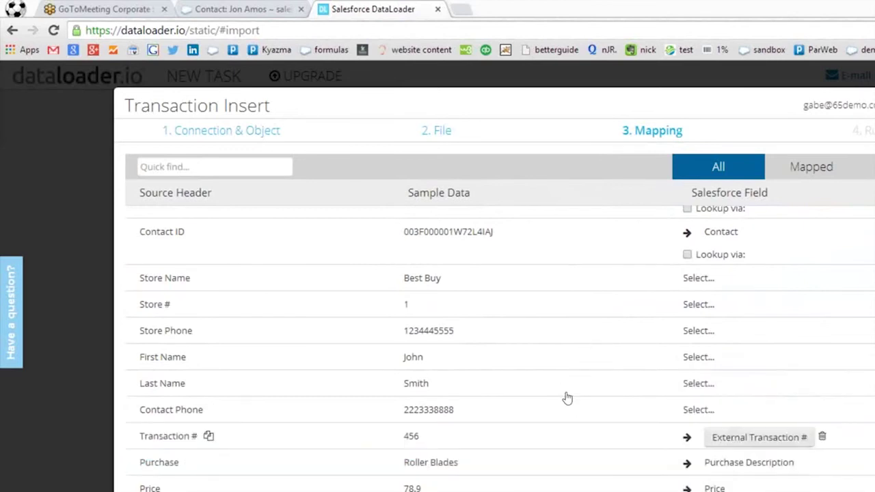
scroll(763, 295, up, 2)
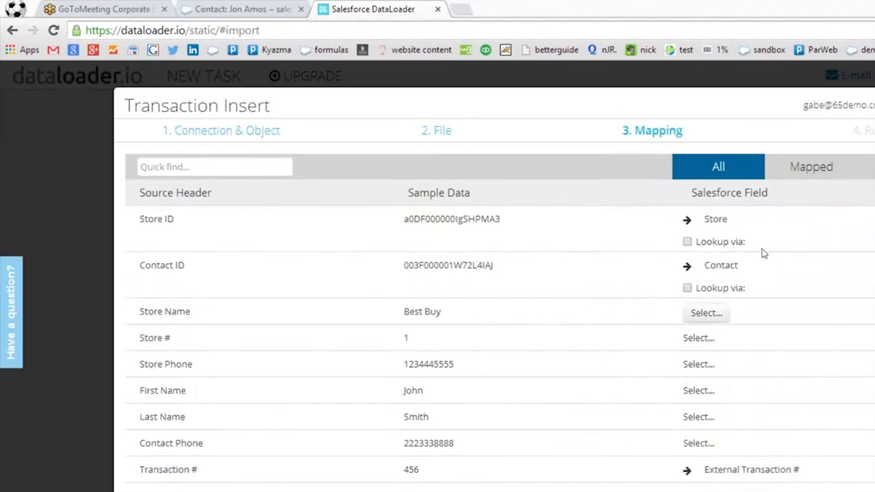
scroll(764, 321, down, 1)
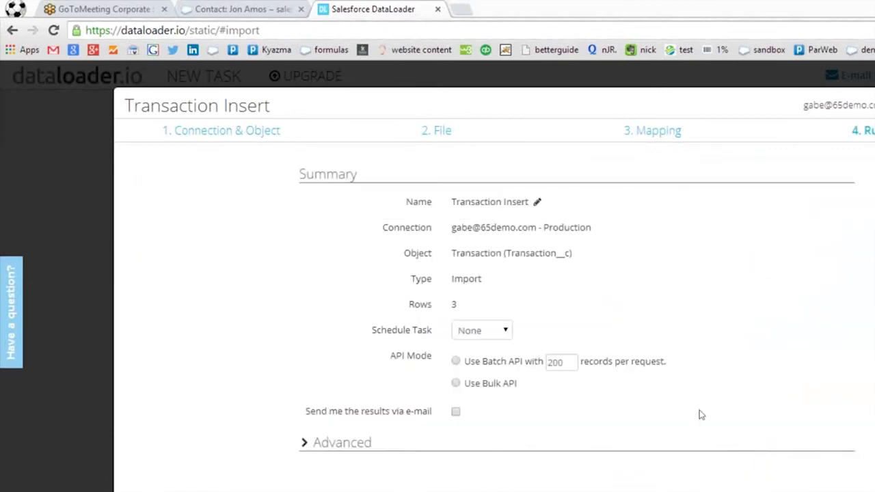
Run the Transaction Insert import and confirm it in the Please Confirm dialog.
click(753, 442)
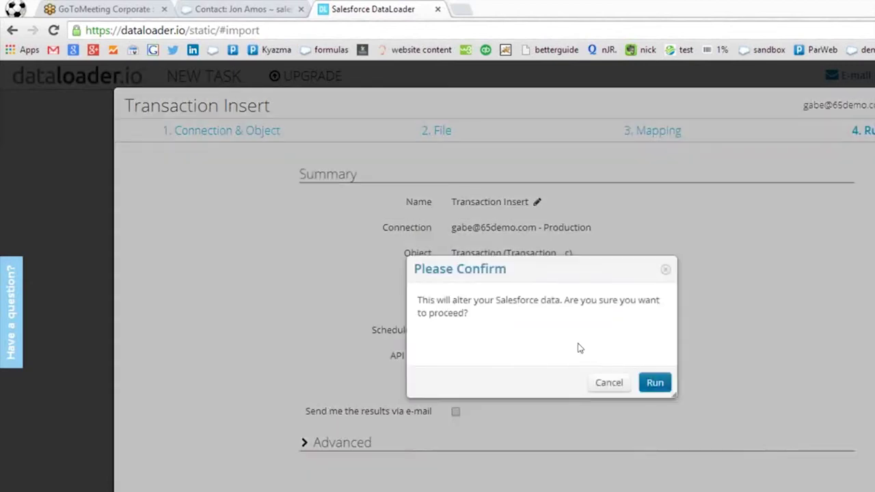
key(Return)
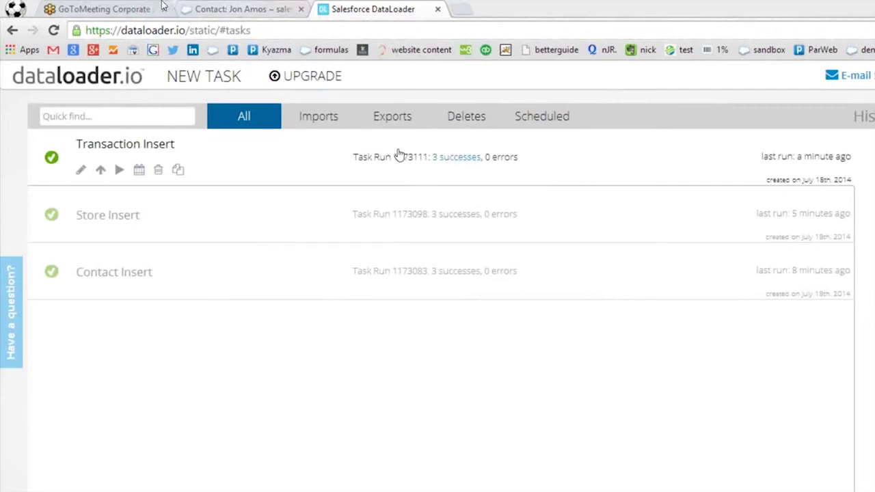
Reload Salesforce, list all contacts, open a contact and open its transaction 4002.
click(215, 9)
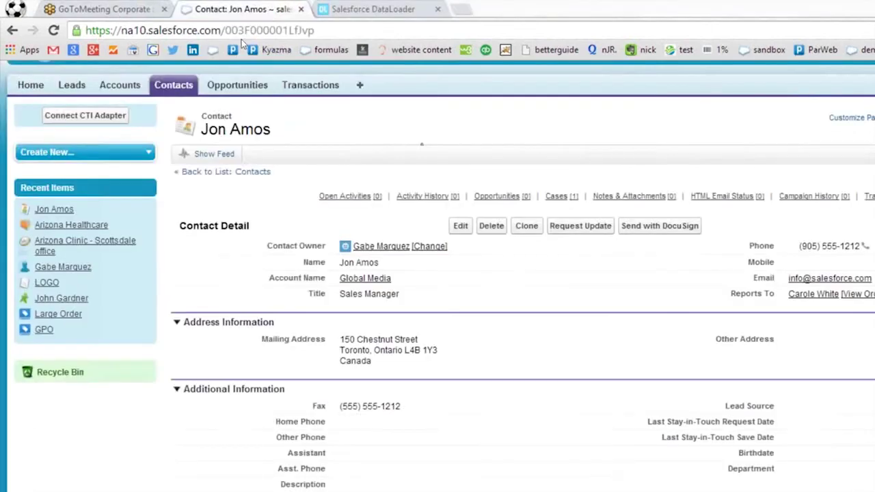
click(54, 32)
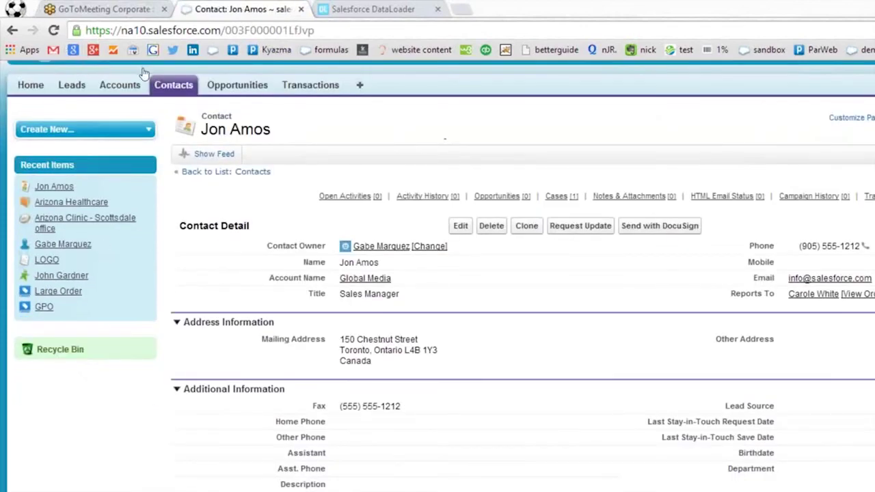
click(172, 84)
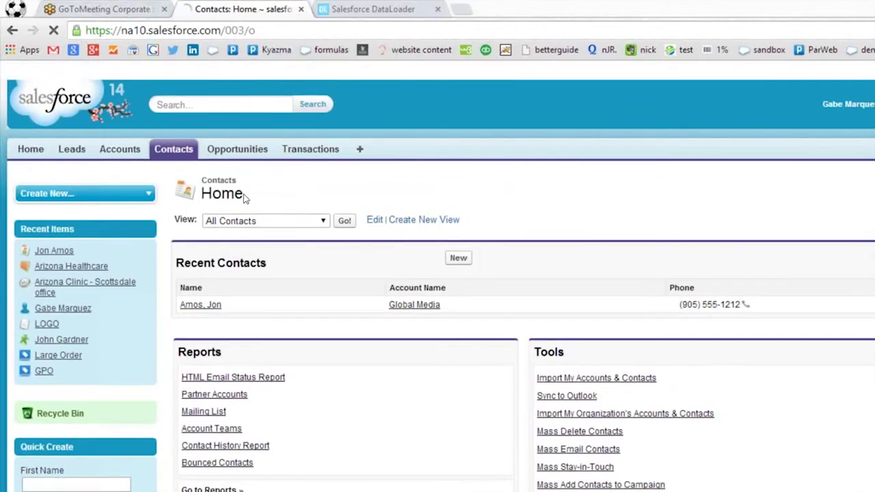
click(344, 221)
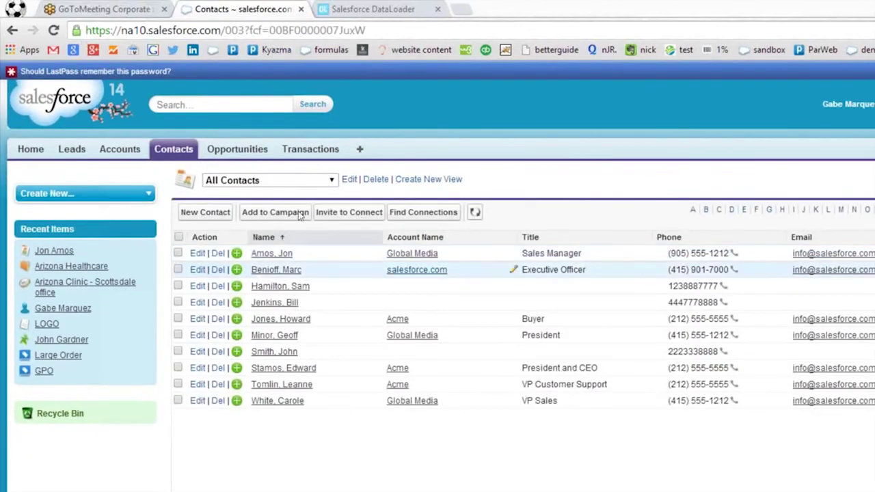
click(230, 230)
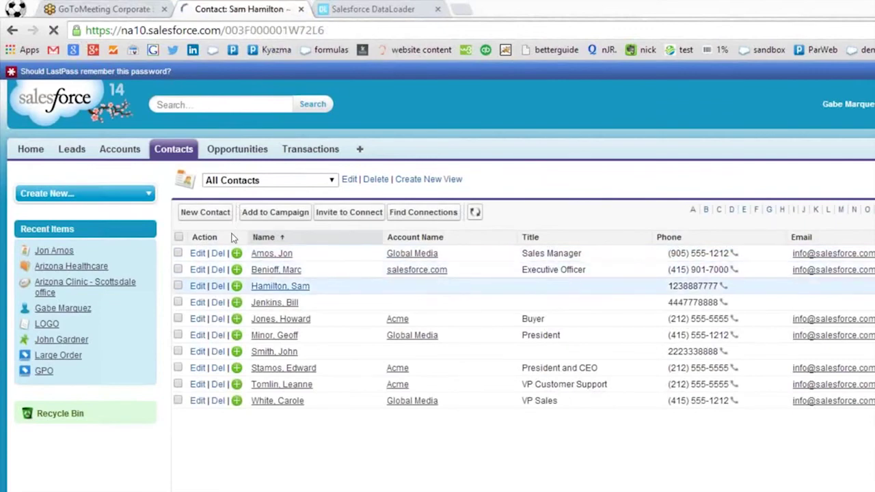
scroll(512, 333, down, 5)
scroll(512, 332, down, 3)
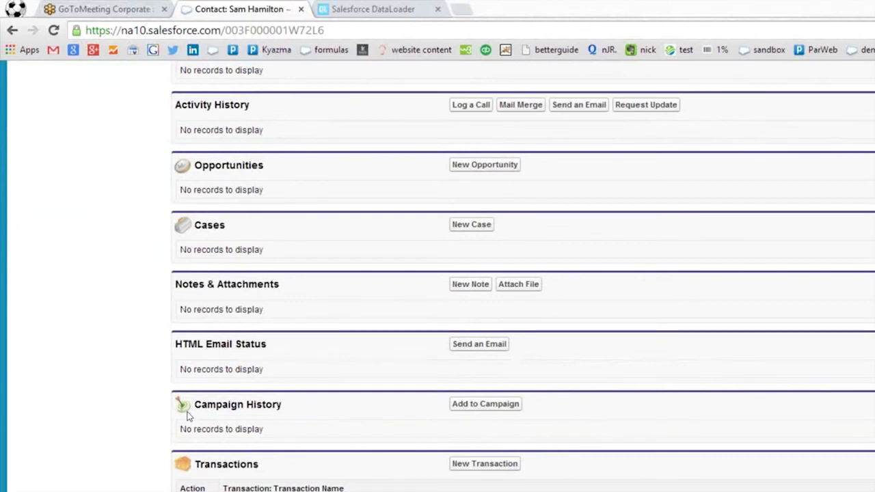
click(185, 410)
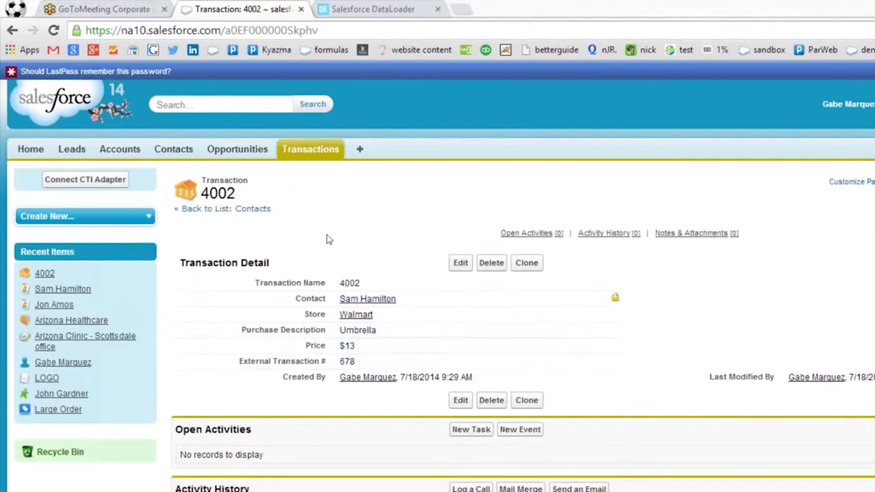
From transaction 4002's Store field, open the Walmart store record and review its related transaction.
double_click(294, 223)
drag(294, 231, 202, 231)
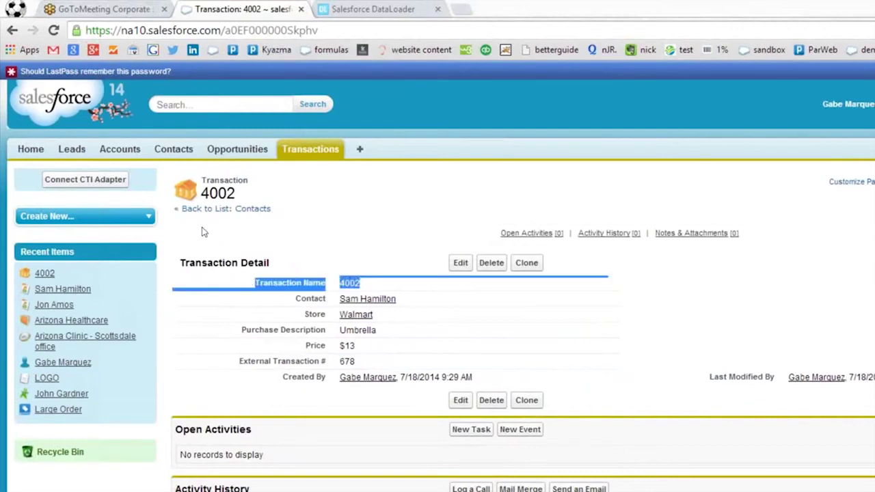
click(294, 250)
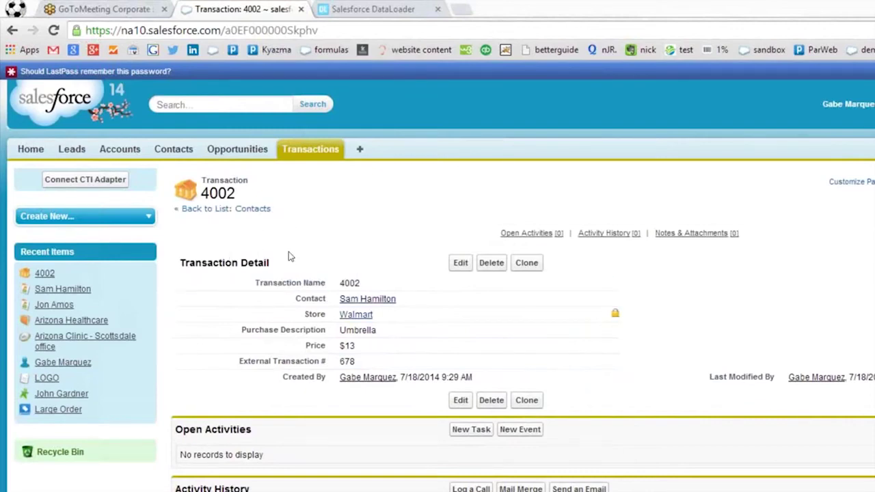
click(288, 251)
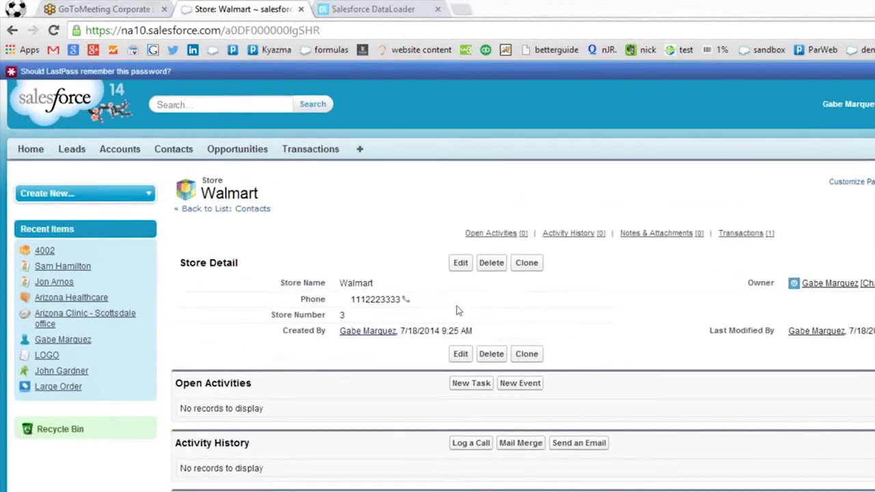
scroll(458, 311, down, 1)
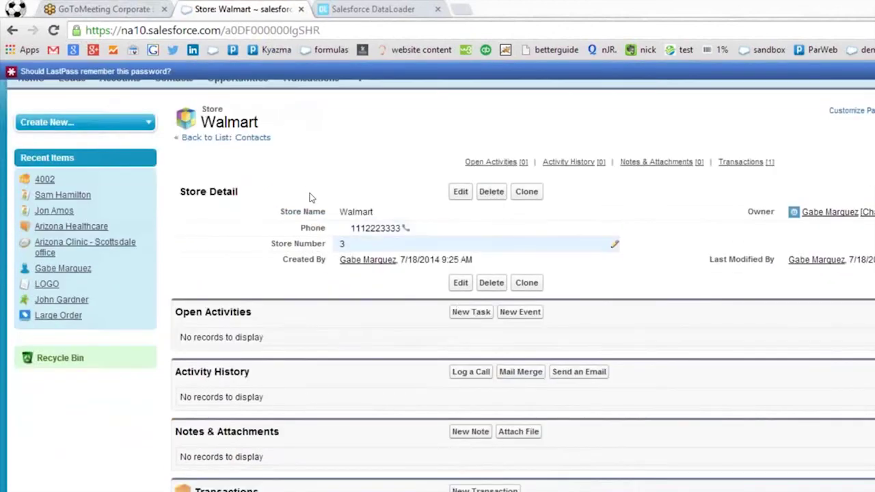
scroll(348, 344, down, 1)
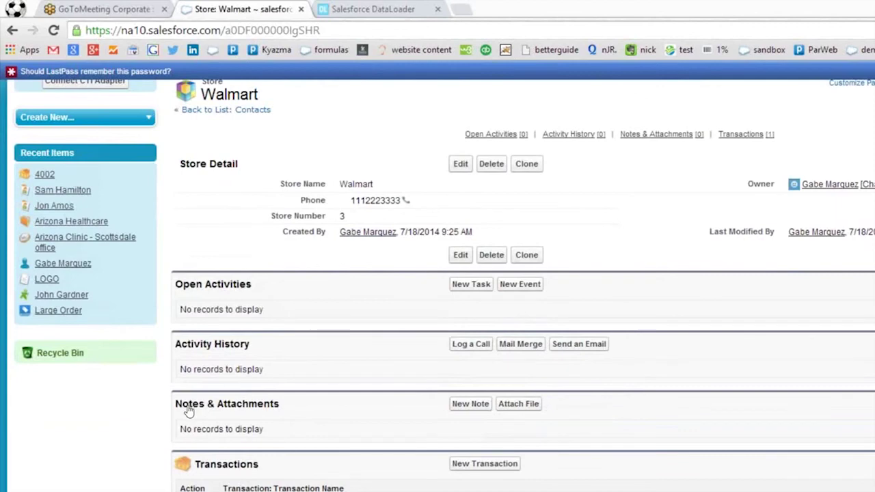
scroll(306, 253, up, 1)
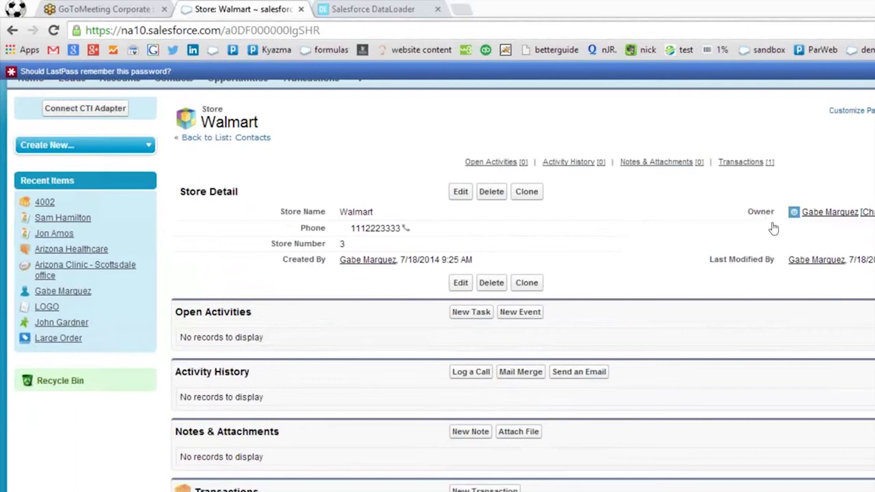
key(F5)
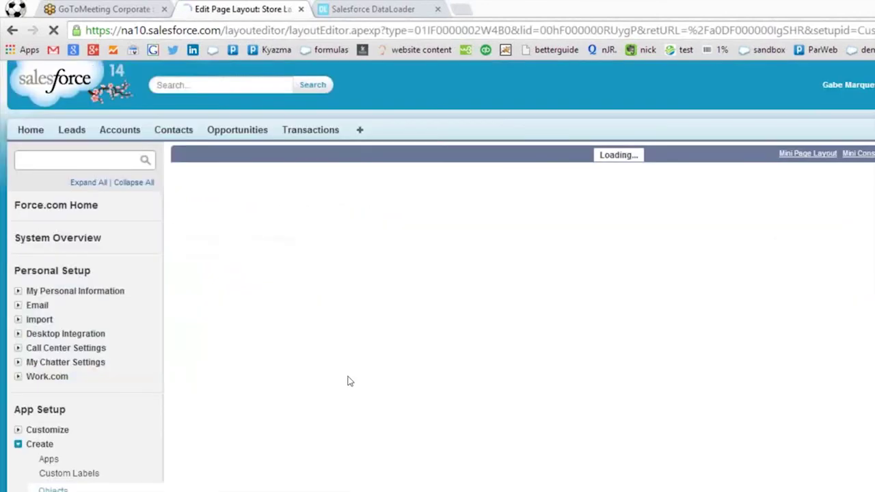
Open the properties of the Transactions related list in the Store Layout editor.
scroll(448, 336, down, 10)
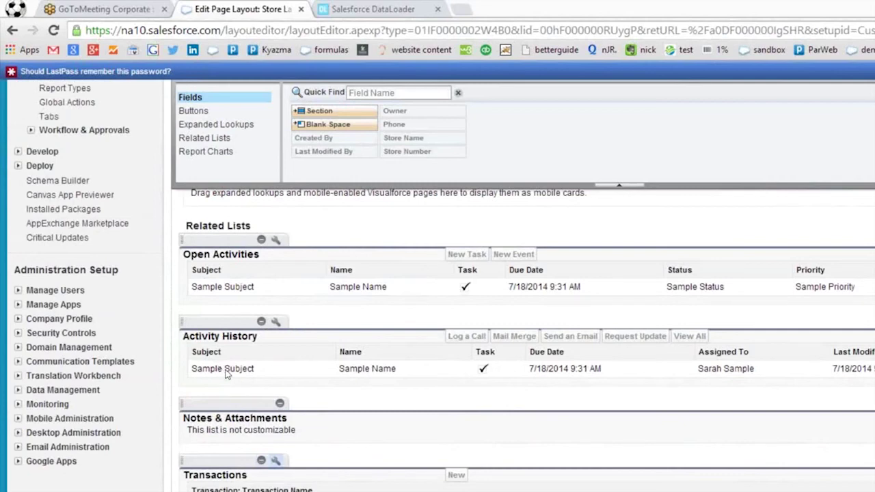
click(276, 460)
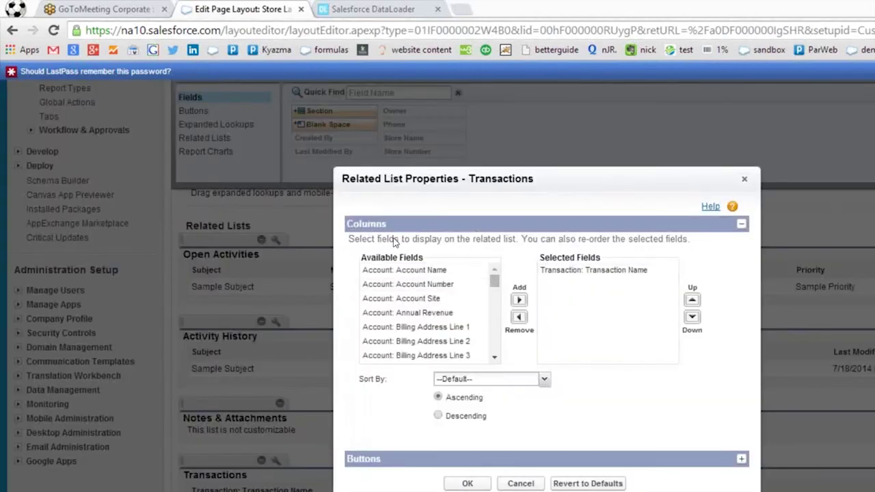
Add Contact: First Name, Price, Purchase Description and Created Date as Transactions list columns.
scroll(397, 253, down, 10)
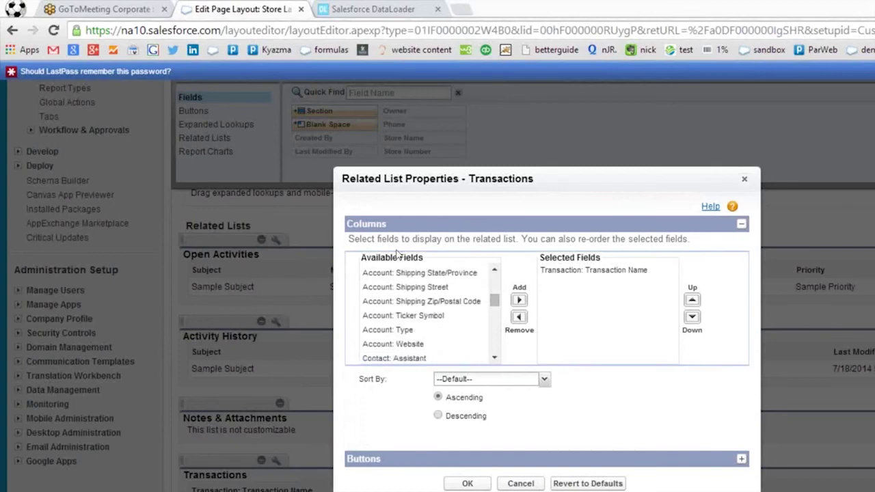
scroll(397, 274, down, 3)
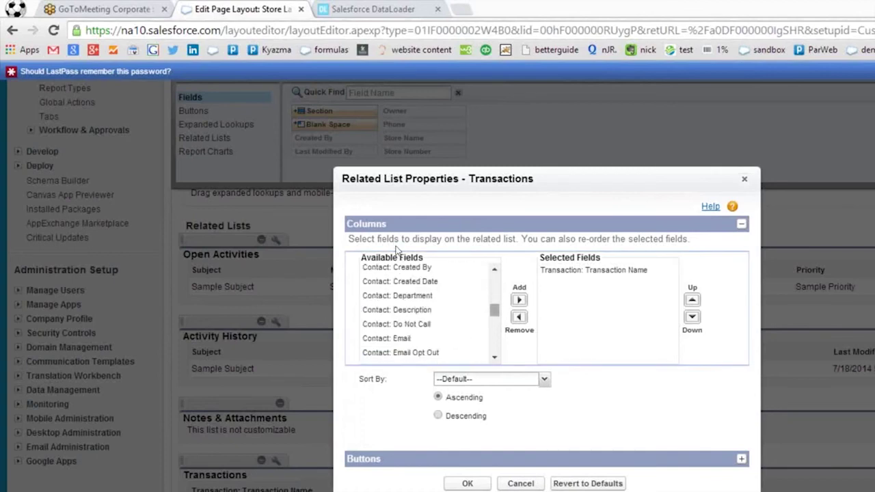
scroll(395, 251, down, 10)
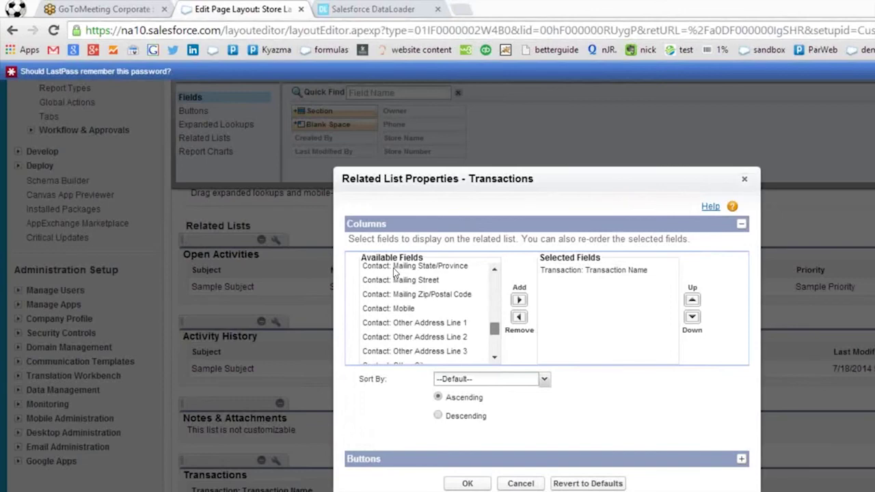
scroll(393, 265, up, 20)
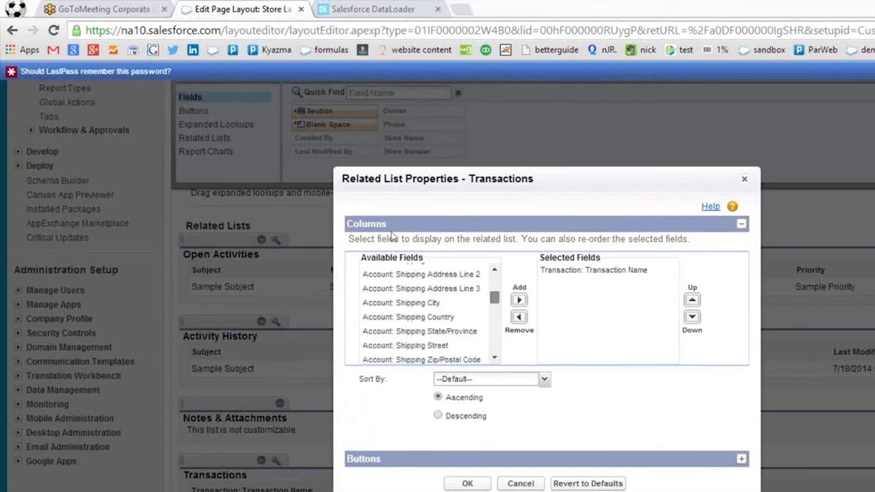
scroll(389, 253, down, 10)
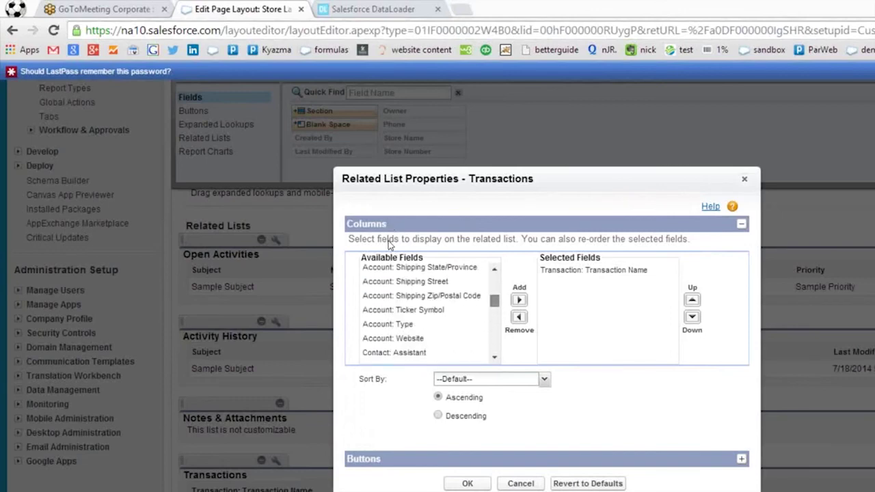
scroll(388, 252, up, 1)
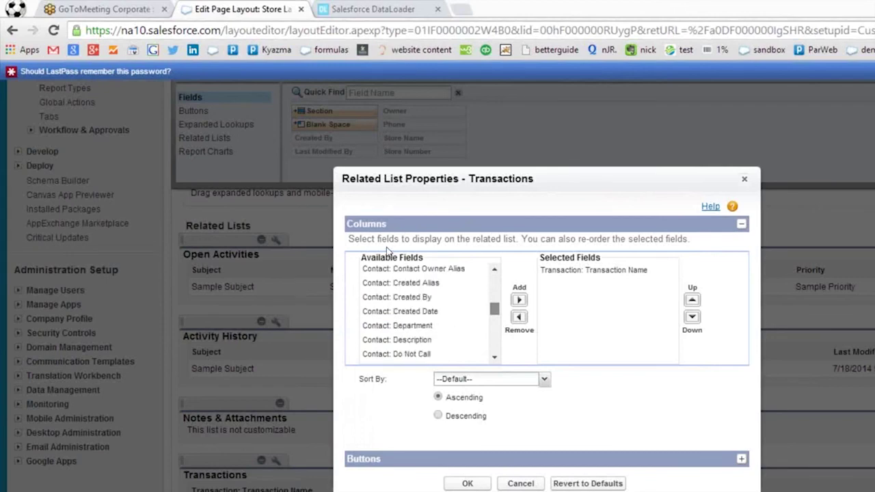
scroll(389, 260, down, 3)
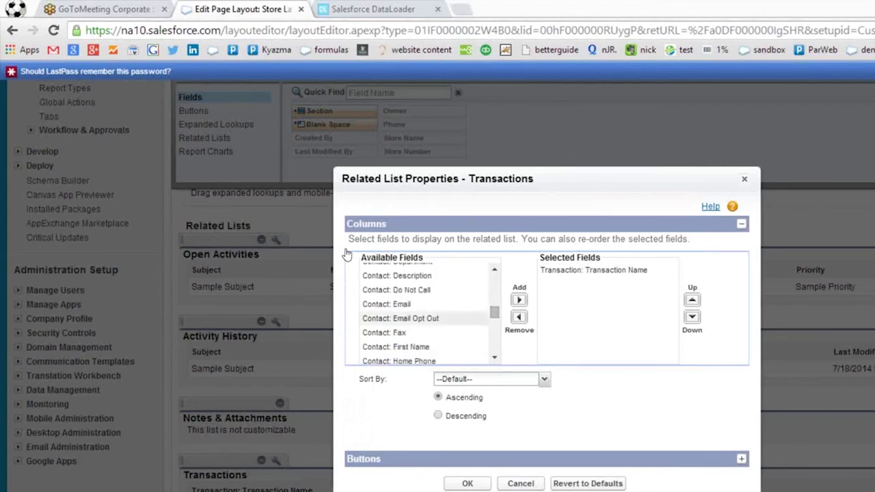
click(458, 347)
click(519, 300)
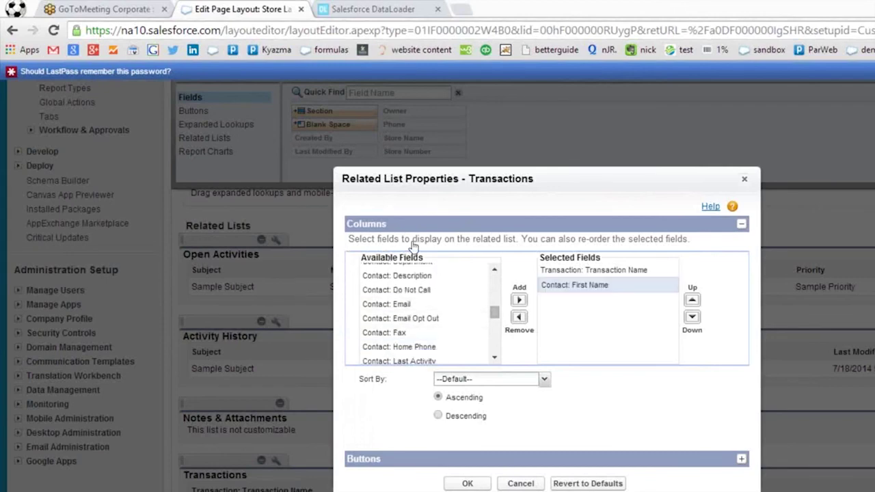
scroll(398, 291, down, 2)
scroll(398, 291, down, 6)
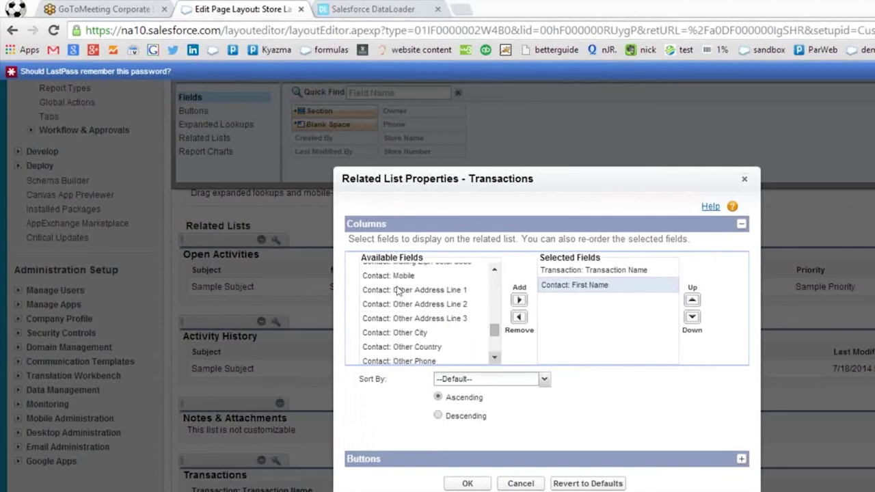
scroll(398, 292, down, 4)
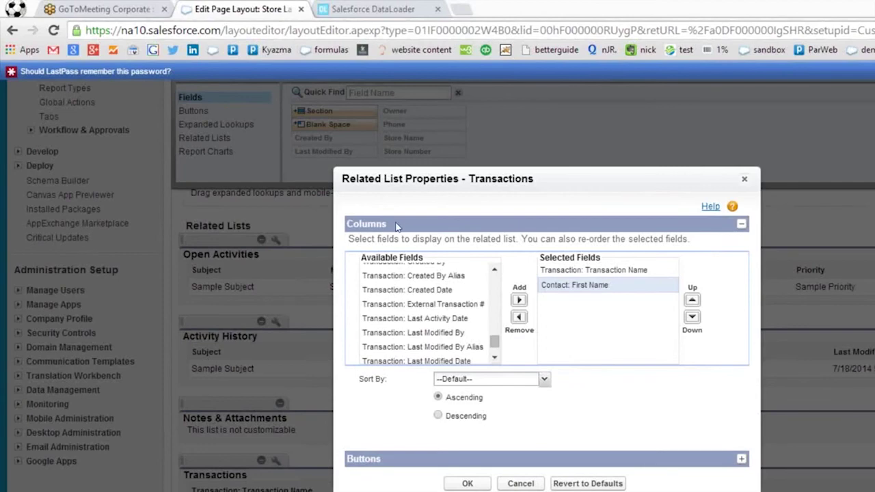
scroll(396, 292, down, 2)
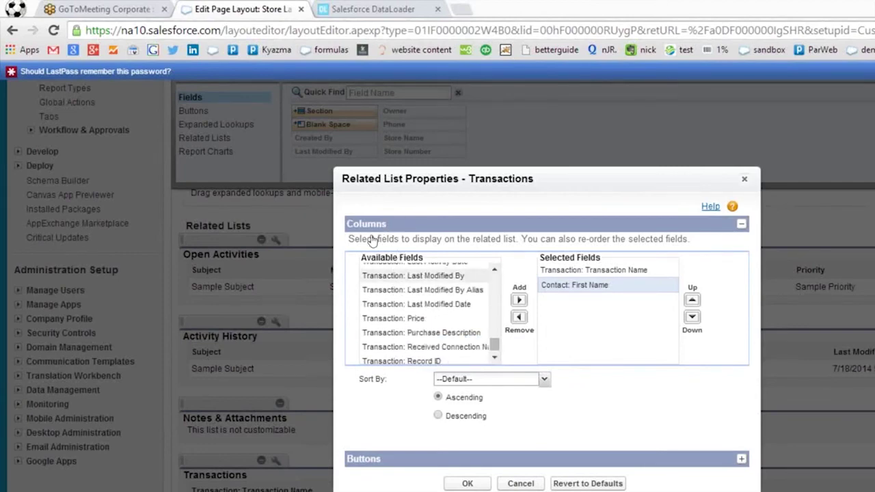
double_click(393, 318)
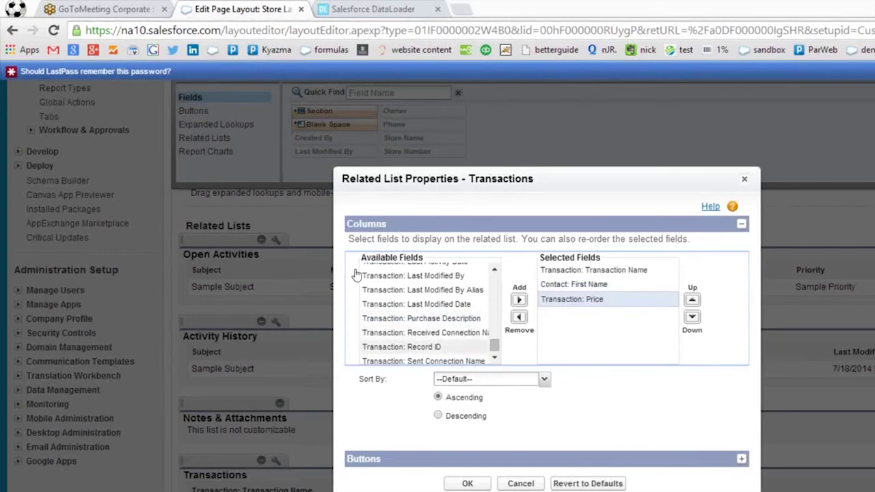
click(458, 319)
click(519, 300)
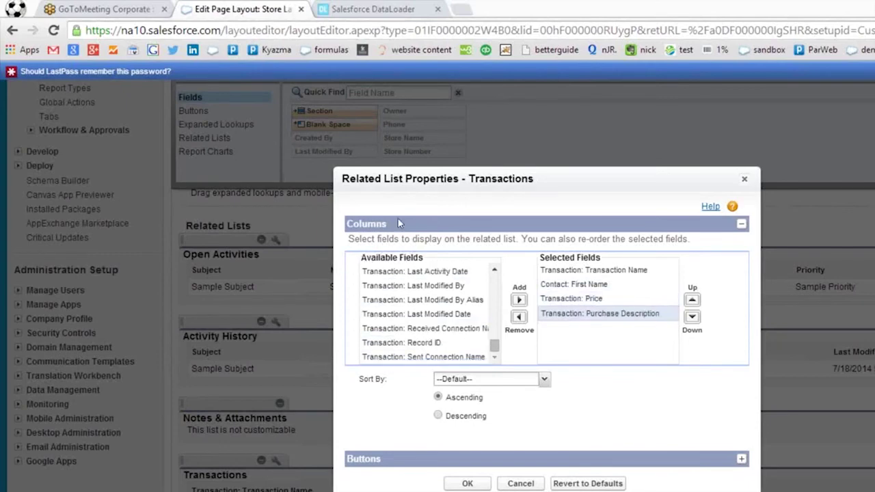
scroll(404, 277, up, 2)
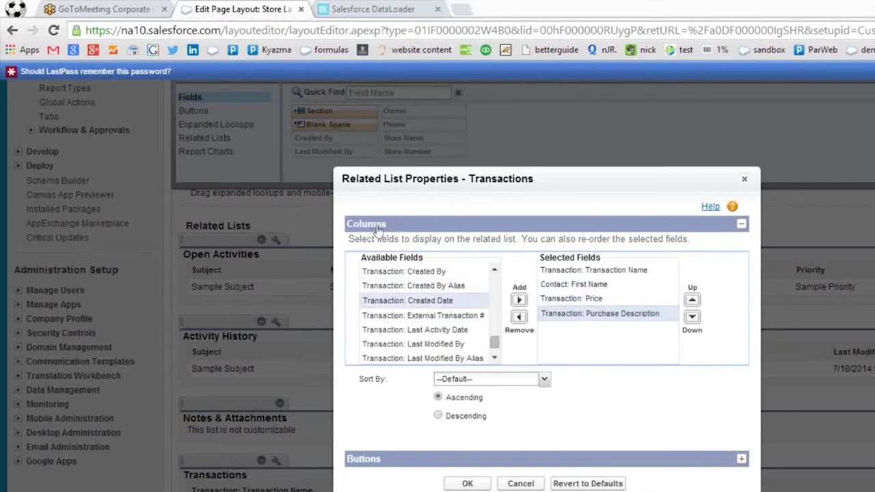
double_click(410, 300)
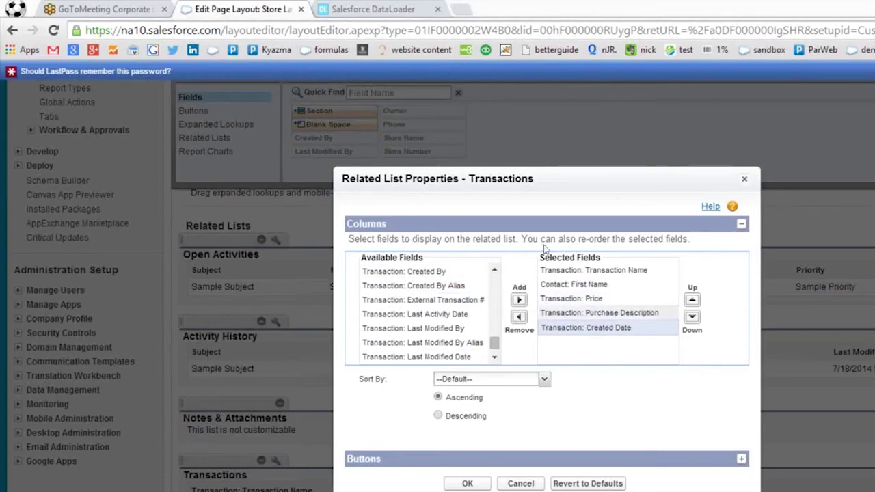
Order columns as Transaction Name, Created Date, First Name, Purchase Description, Price and confirm.
click(693, 301)
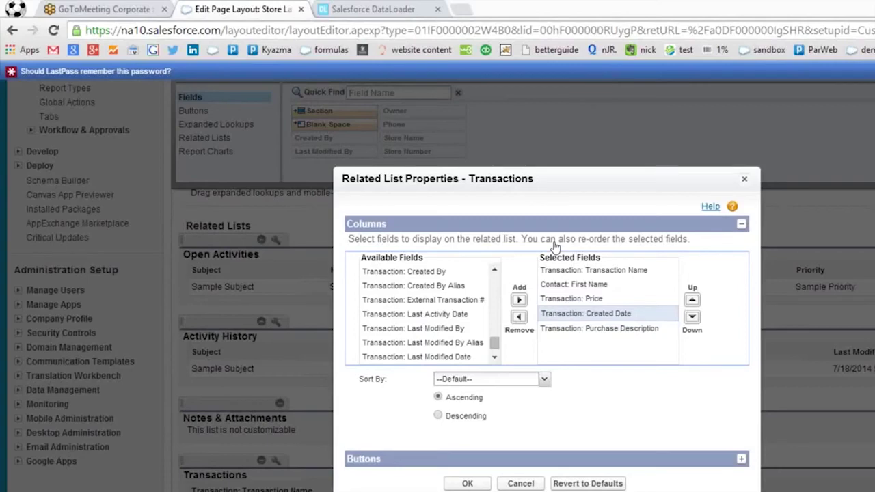
click(555, 257)
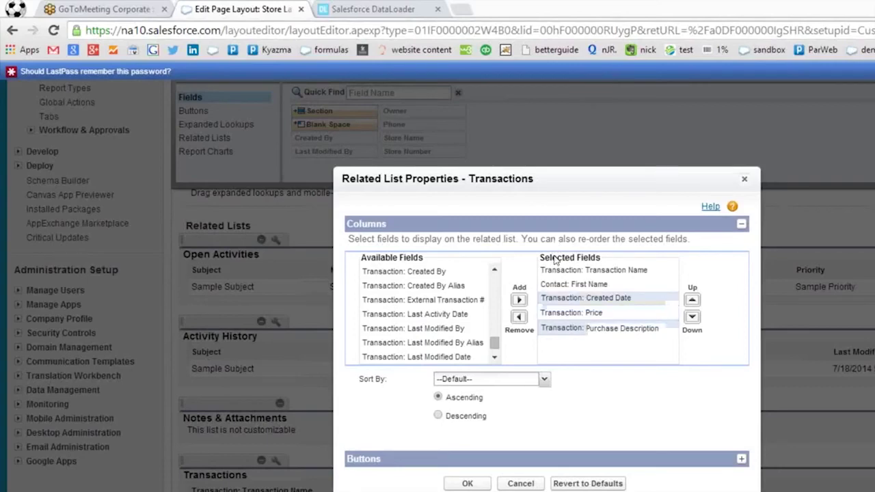
click(555, 257)
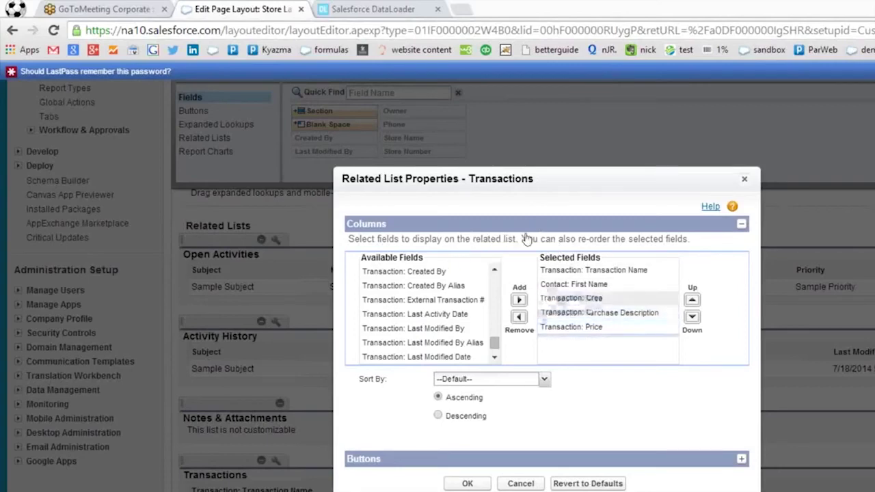
click(485, 240)
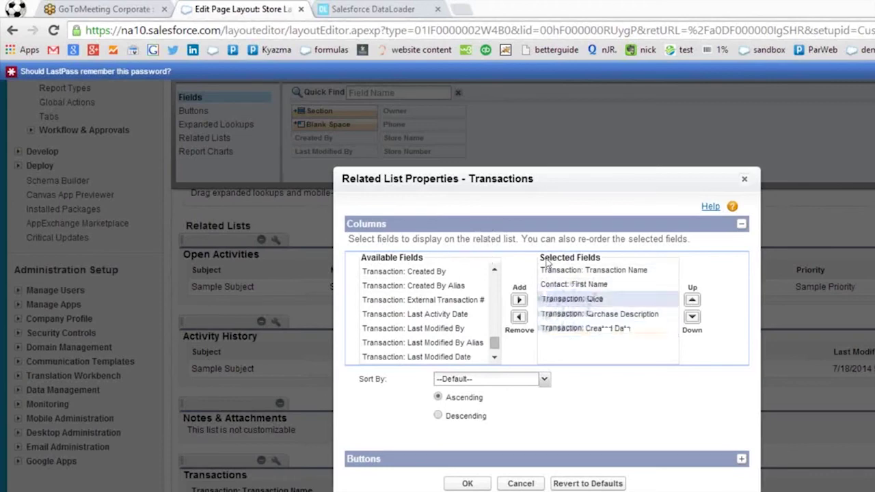
click(559, 263)
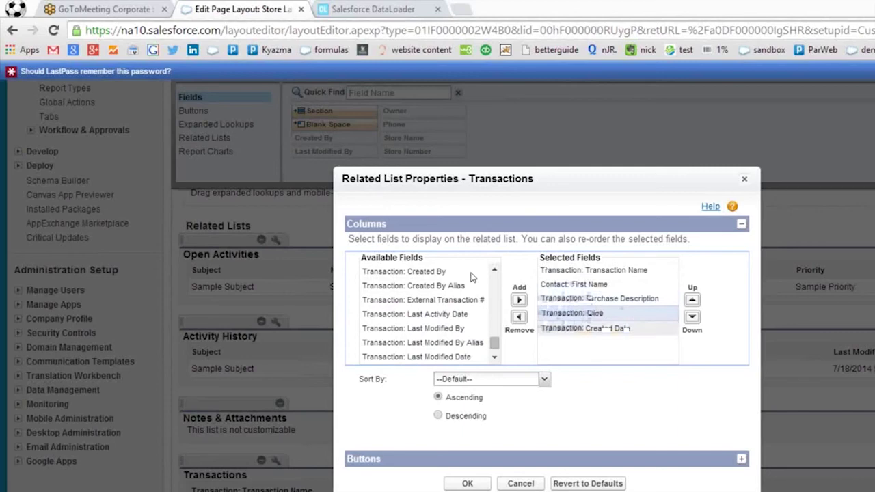
click(488, 268)
click(555, 246)
click(556, 246)
click(557, 246)
click(558, 246)
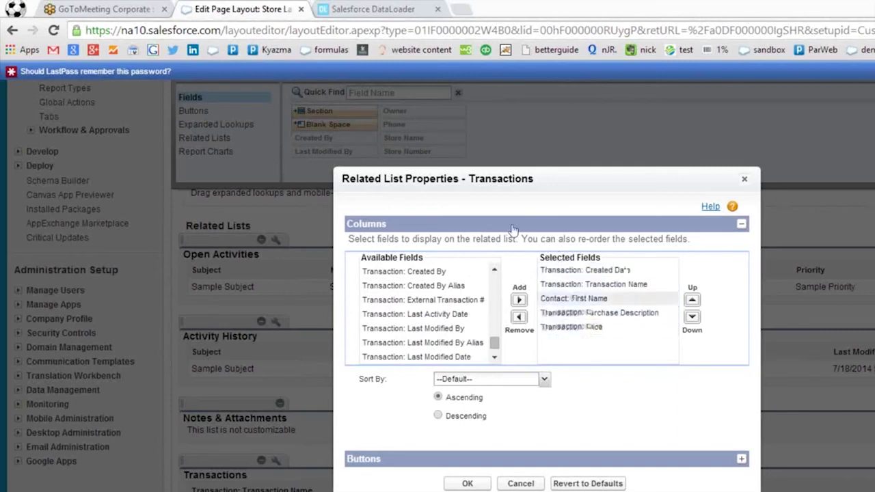
click(506, 221)
click(558, 262)
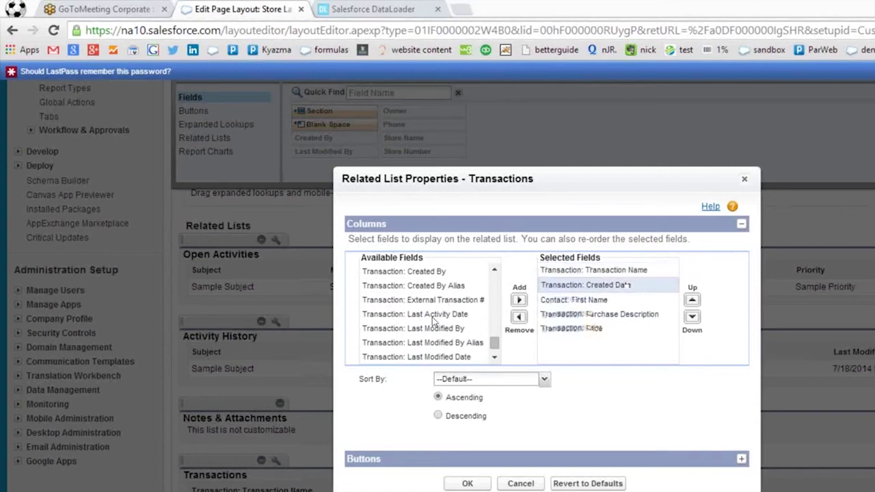
click(381, 388)
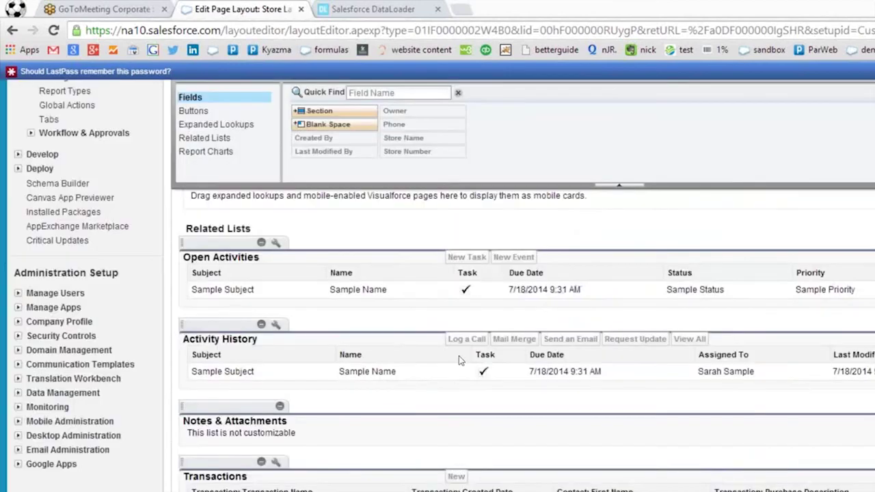
scroll(473, 357, up, 10)
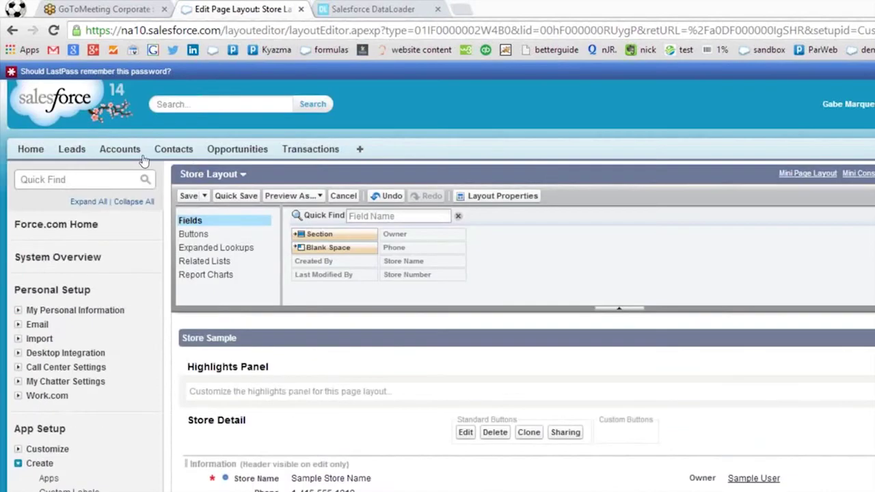
Save the Store page layout and check the Walmart record's Transactions list shows the new columns.
click(188, 195)
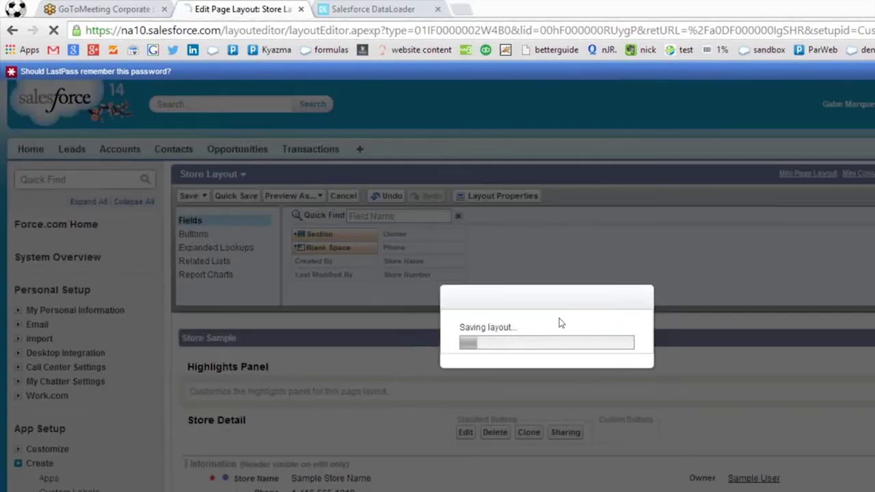
scroll(584, 320, down, 1)
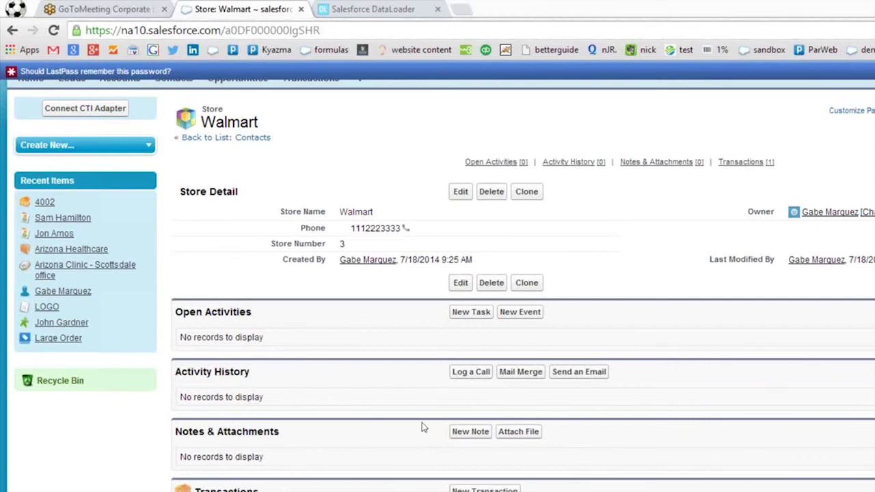
scroll(414, 425, up, 2)
scroll(409, 424, down, 3)
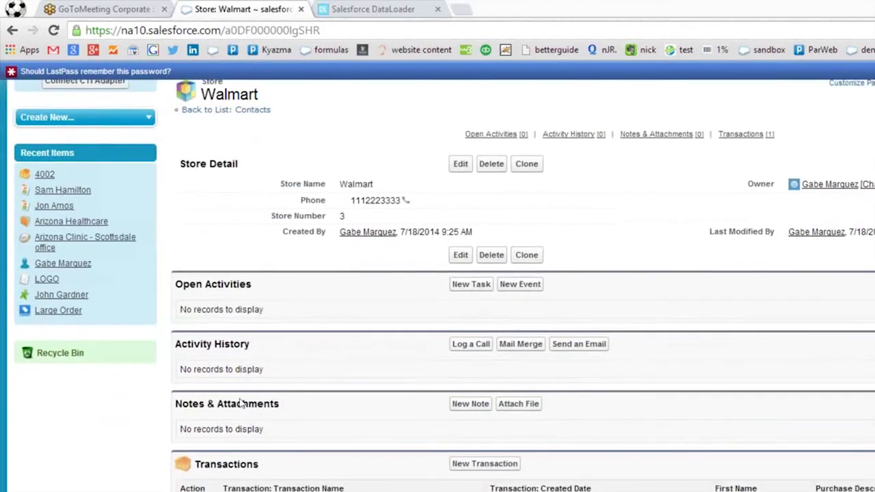
Open transaction 4002, then its linked contact, and review the contact's related lists.
click(191, 410)
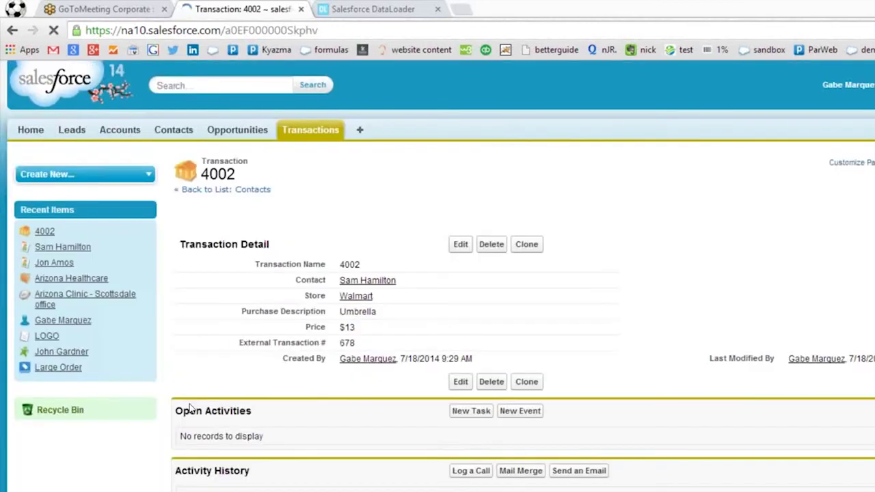
scroll(555, 333, down, 1)
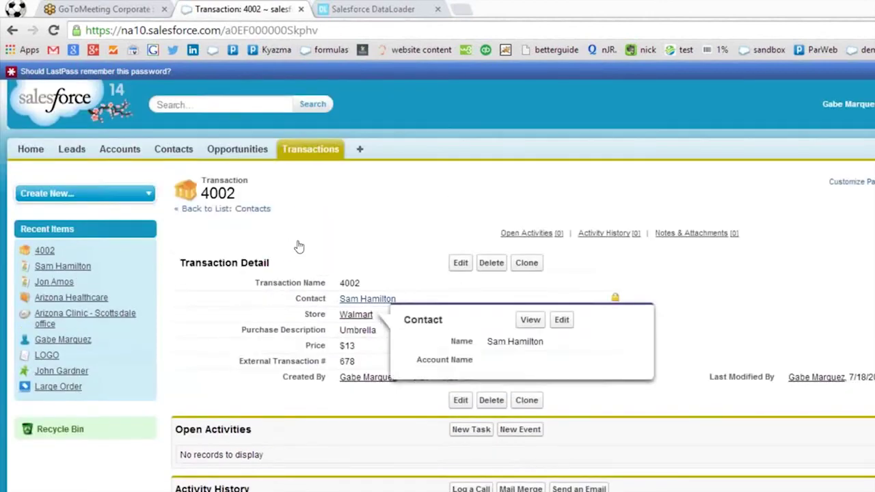
click(368, 300)
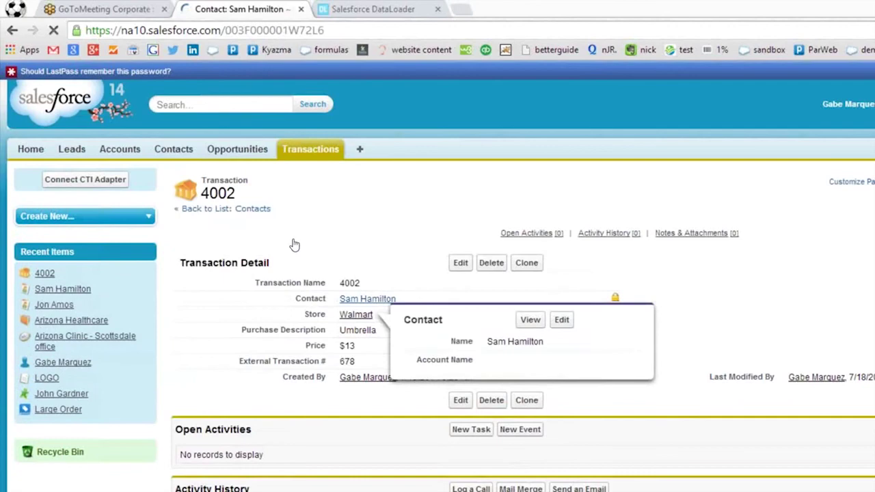
scroll(490, 332, down, 5)
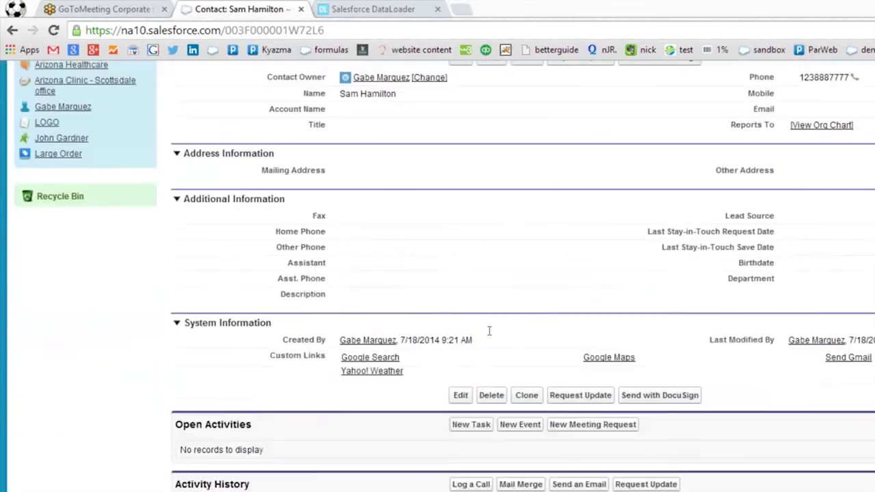
scroll(472, 355, down, 3)
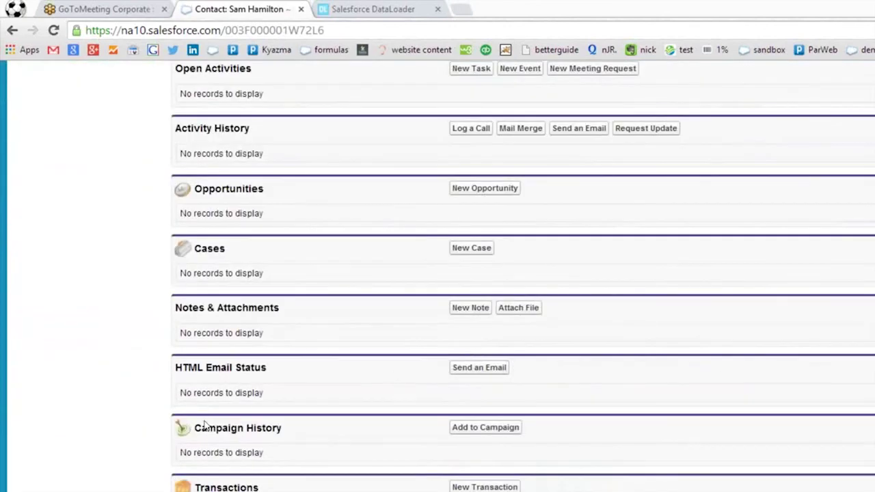
scroll(240, 407, up, 8)
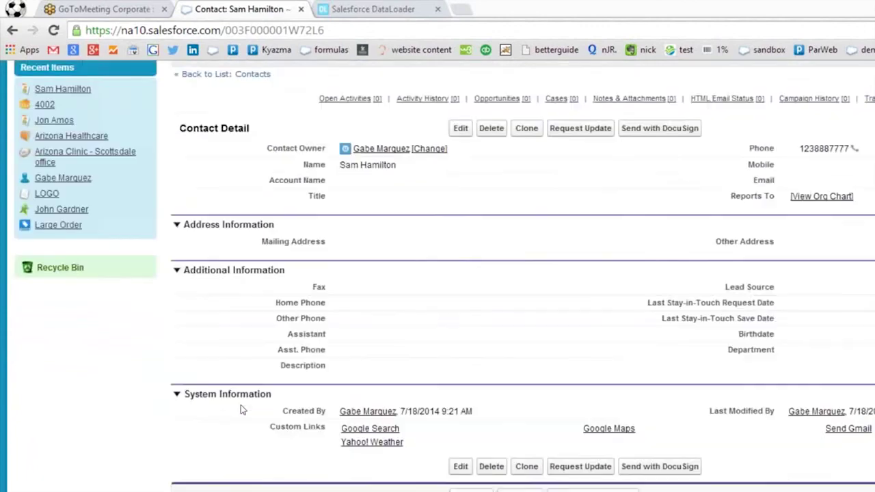
scroll(253, 396, down, 2)
scroll(252, 396, up, 3)
scroll(252, 396, down, 9)
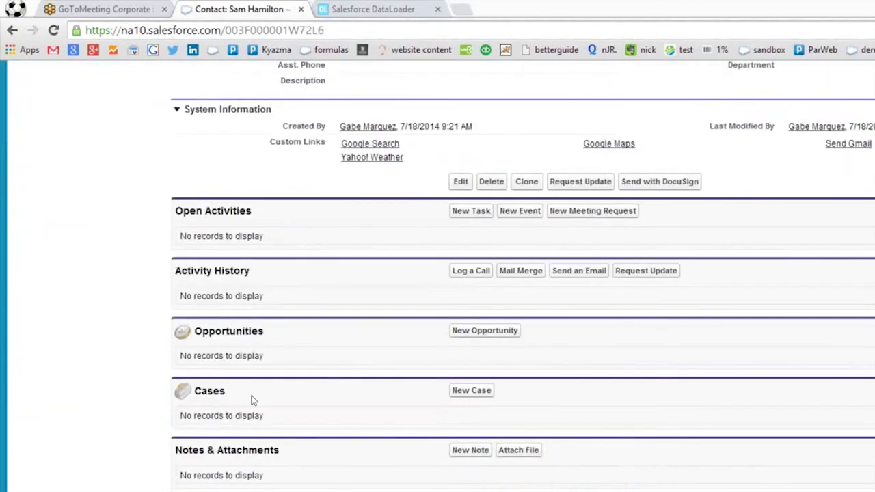
scroll(253, 396, up, 9)
scroll(253, 396, down, 9)
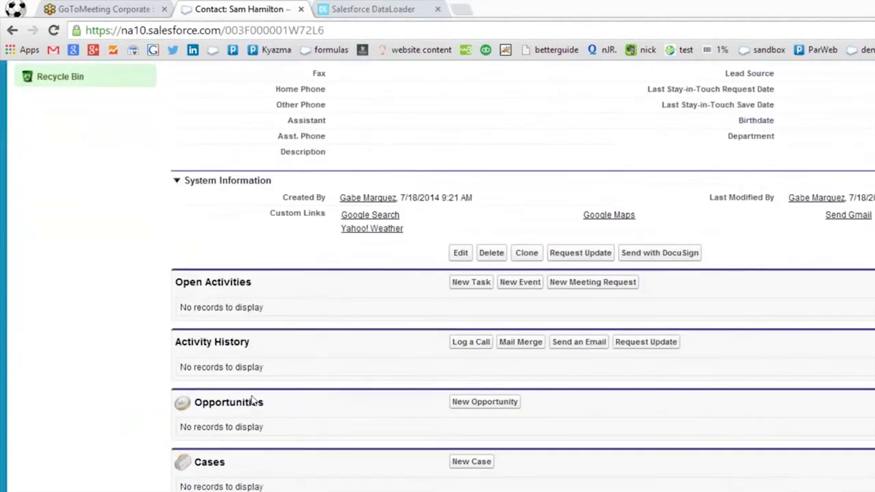
scroll(780, 428, up, 4)
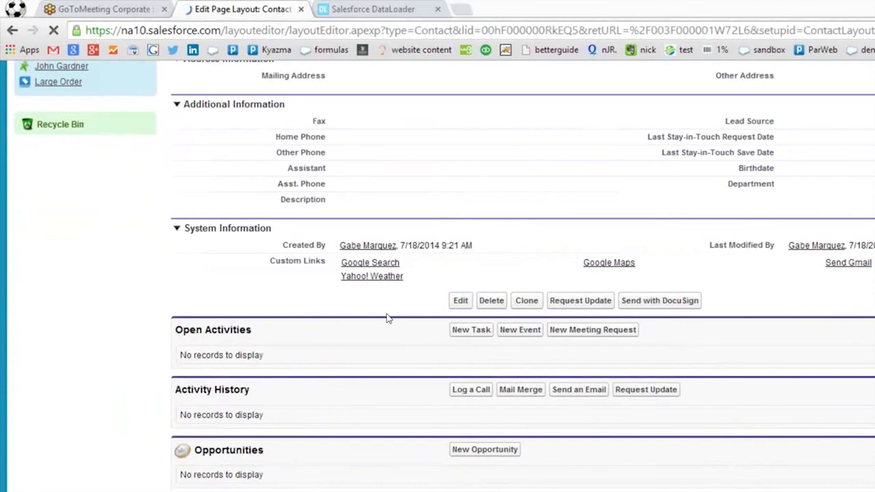
Scroll the Contact page layout down to the Transactions related list's column settings.
scroll(266, 362, down, 12)
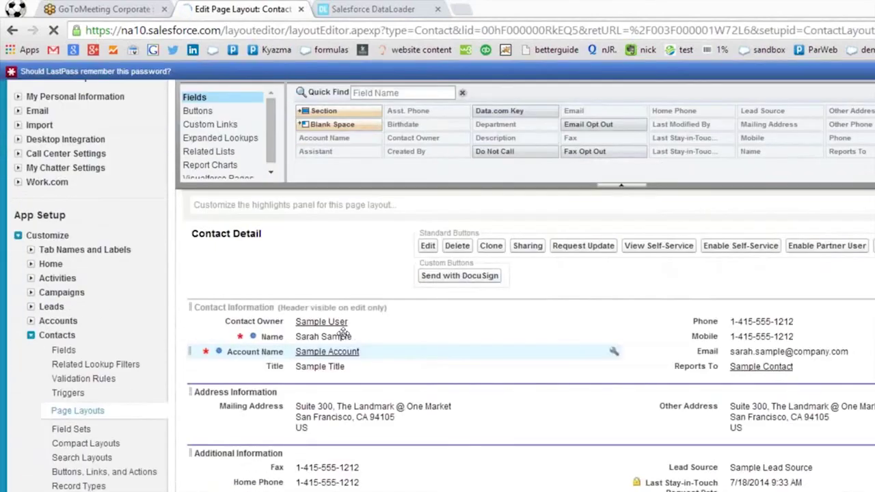
scroll(266, 363, down, 5)
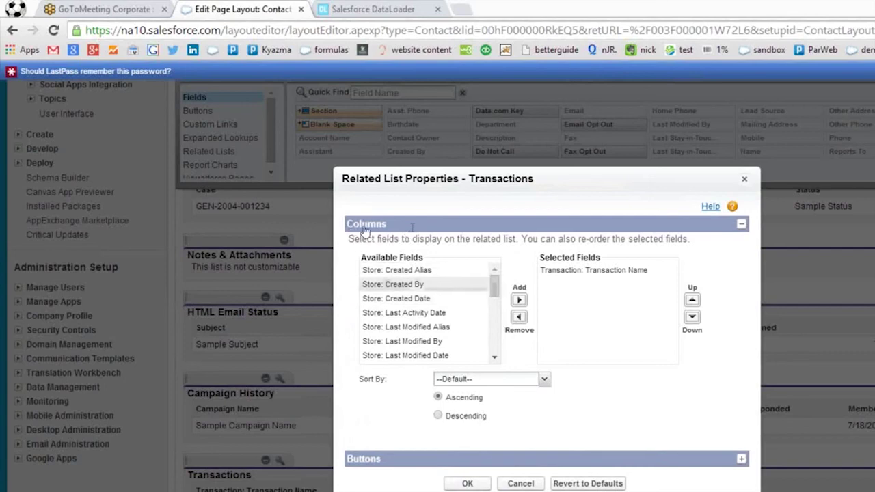
Add Store Phone, Store Name (above Phone) and Created Date as Transactions list columns.
scroll(386, 251, down, 2)
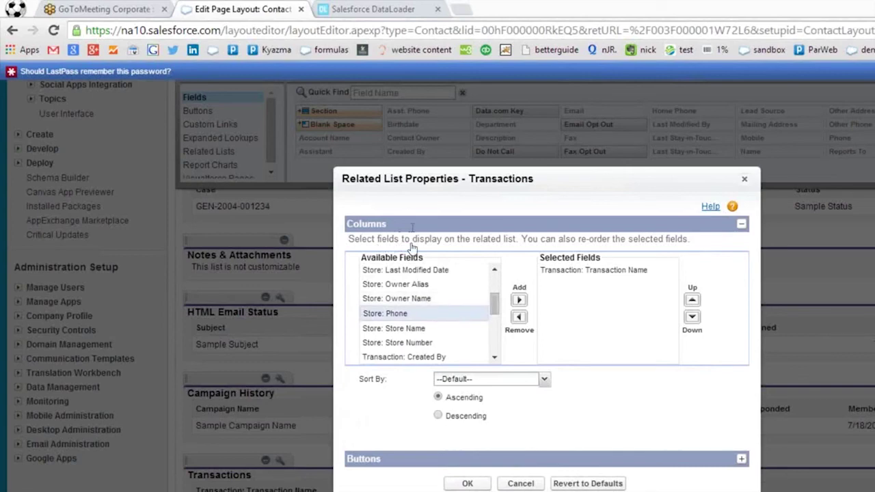
click(519, 300)
drag(495, 303, 494, 310)
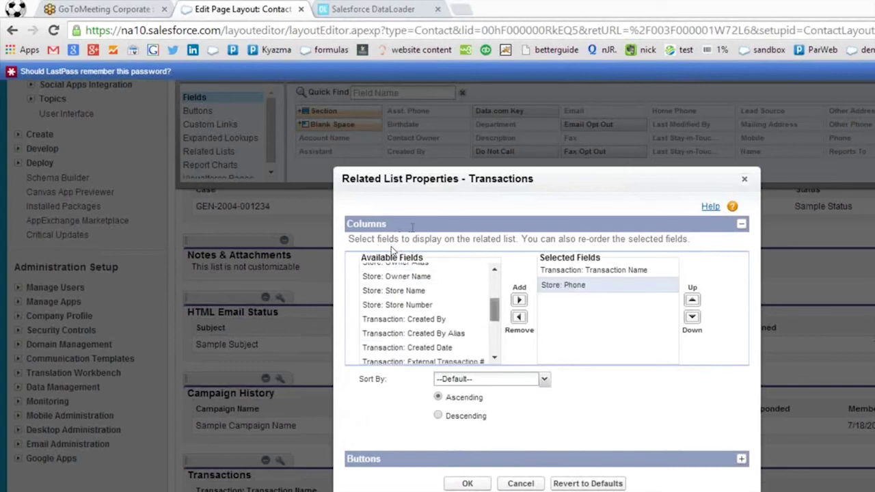
click(404, 290)
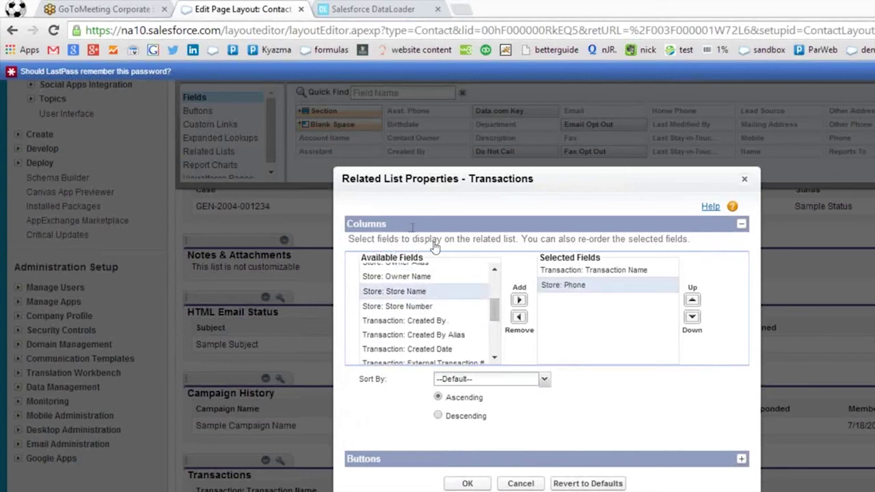
click(518, 300)
click(693, 300)
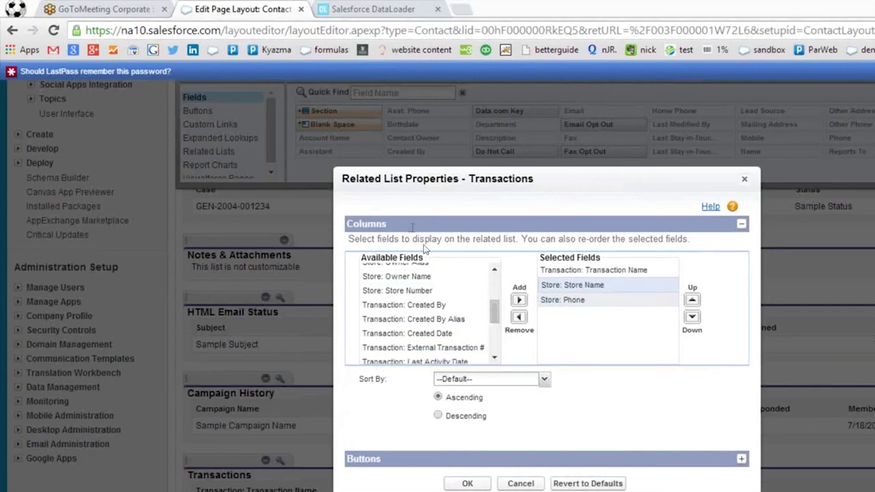
drag(494, 312, 494, 318)
click(472, 315)
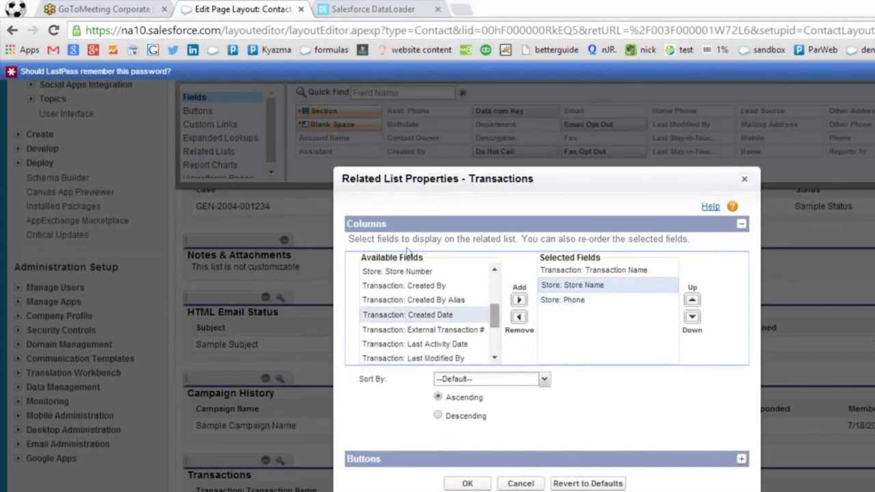
click(519, 300)
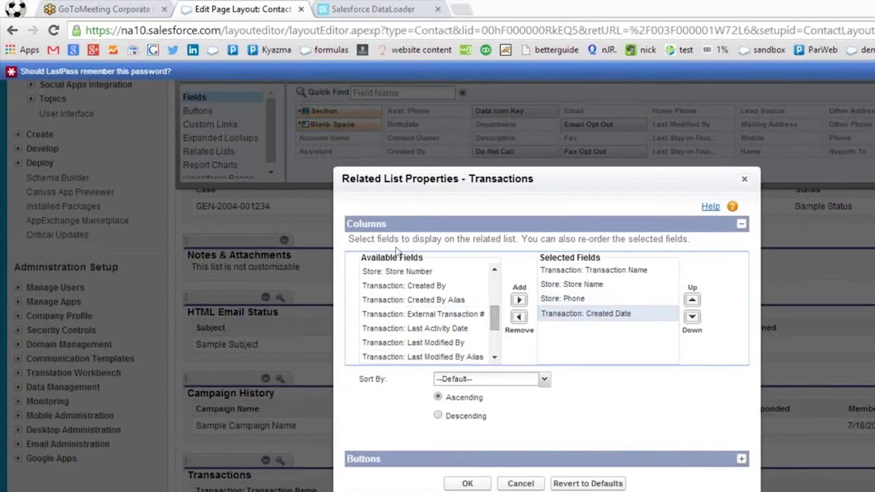
Add Purchase Description and Price columns and confirm the Transactions related list properties.
scroll(394, 260, down, 1)
scroll(394, 259, down, 1)
click(424, 329)
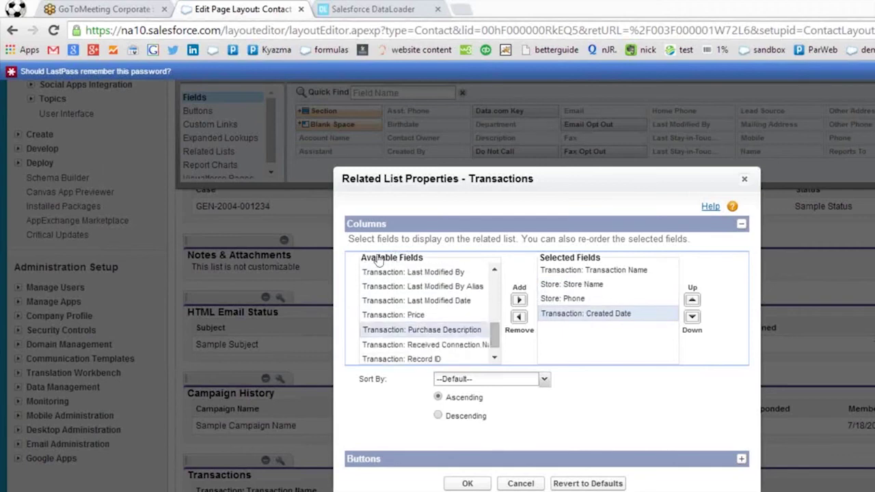
click(519, 300)
drag(458, 303, 458, 315)
click(458, 316)
click(519, 300)
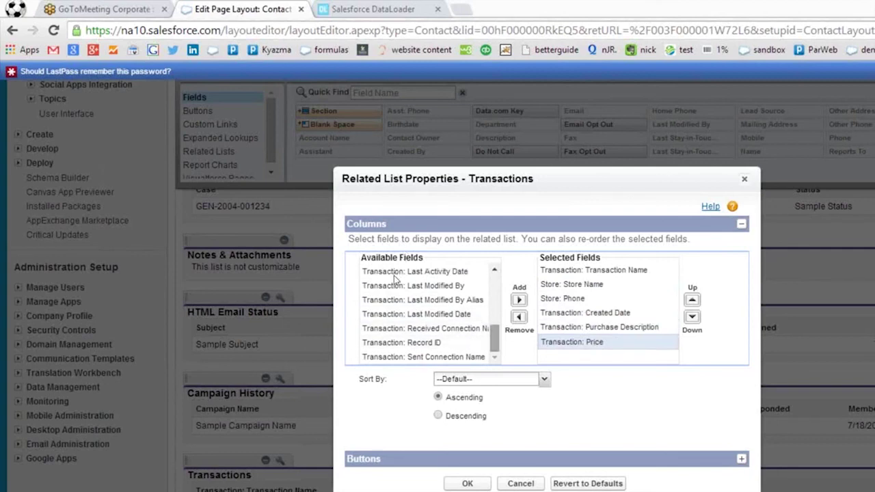
scroll(397, 273, up, 4)
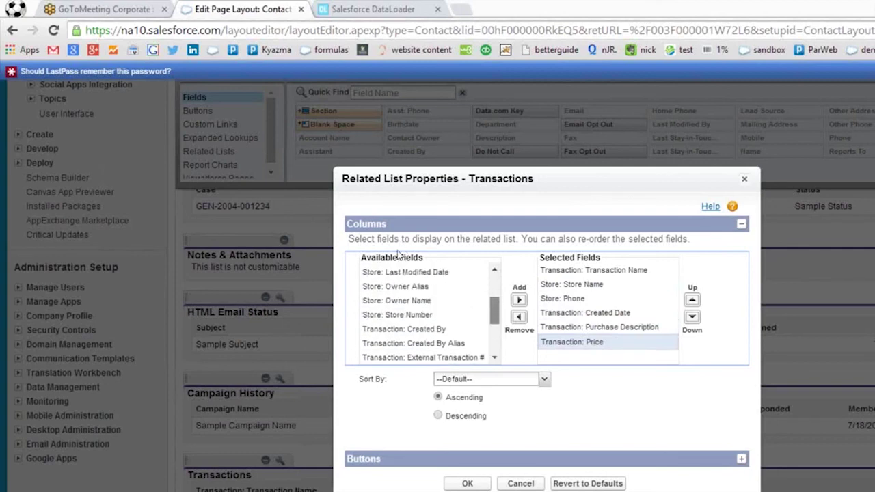
scroll(400, 308, up, 3)
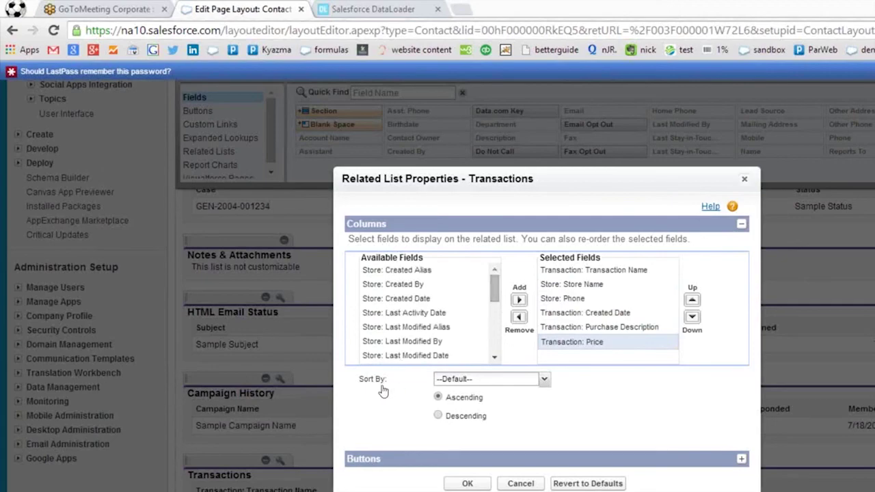
click(467, 483)
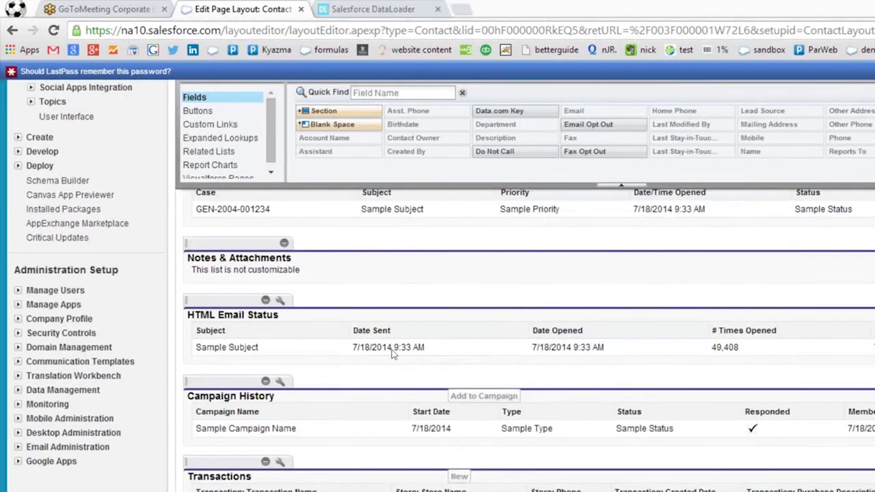
Save the Contact page layout changes.
scroll(207, 156, up, 15)
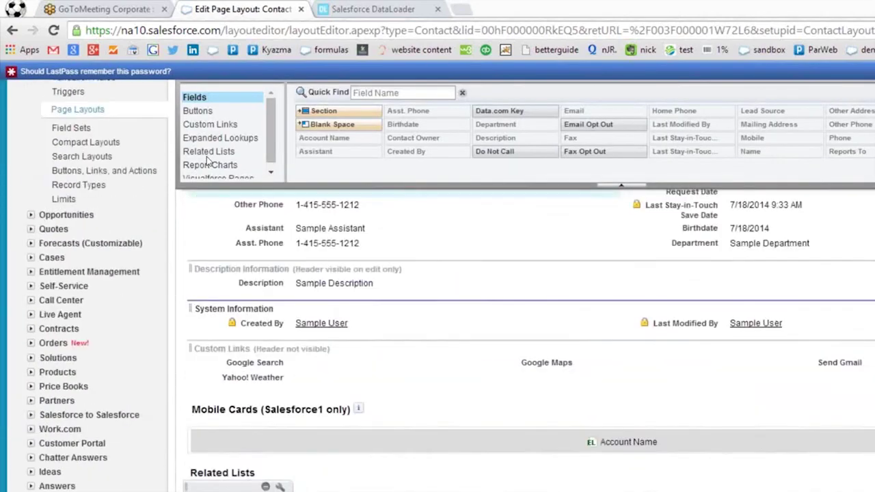
scroll(207, 155, up, 5)
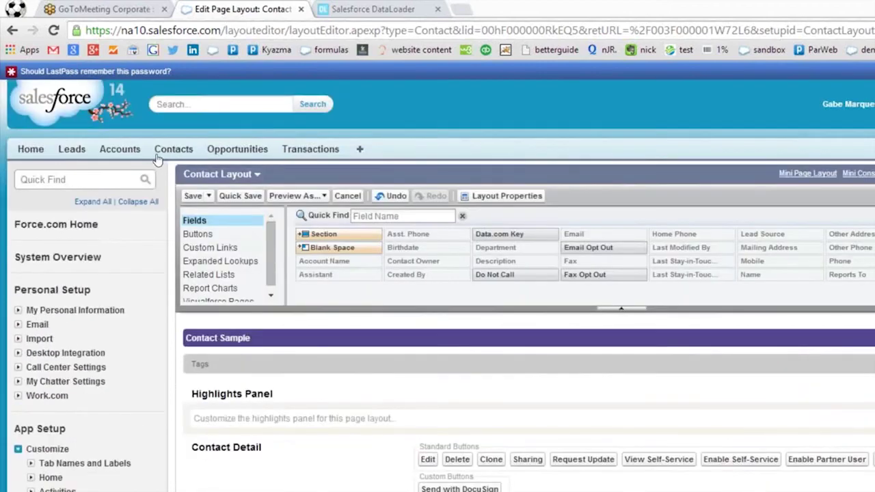
click(193, 195)
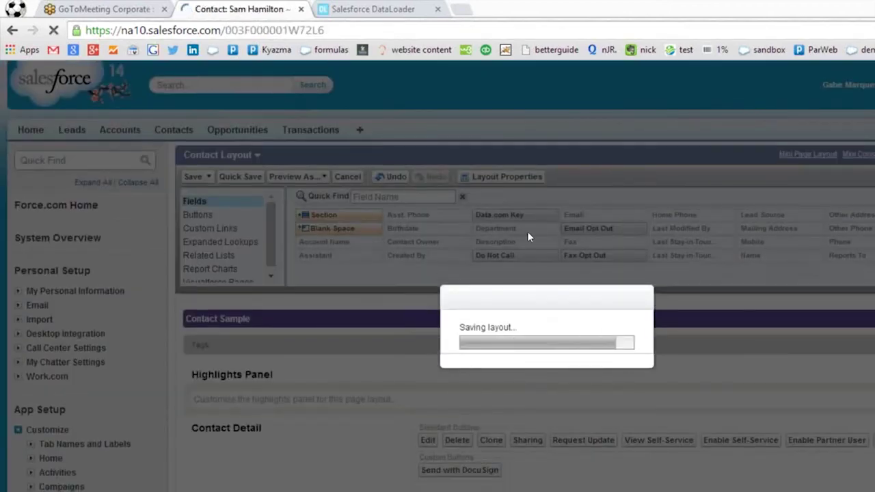
Check the contact's Transactions list shows Transaction Name, Store Name, Phone and Created Date.
scroll(494, 255, down, 10)
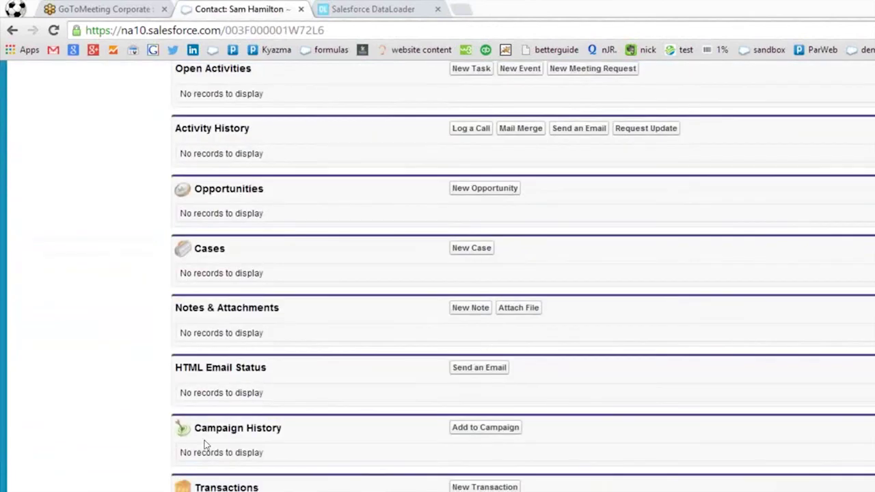
scroll(310, 412, up, 10)
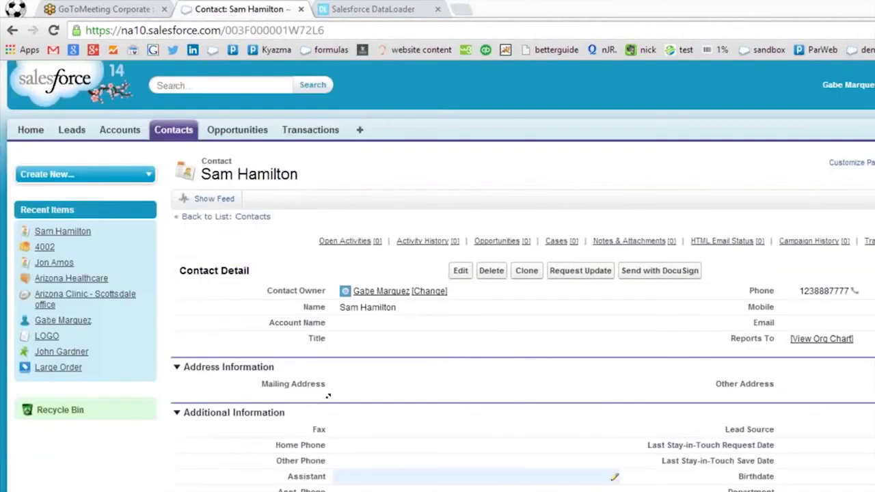
scroll(309, 410, down, 10)
scroll(306, 389, down, 1)
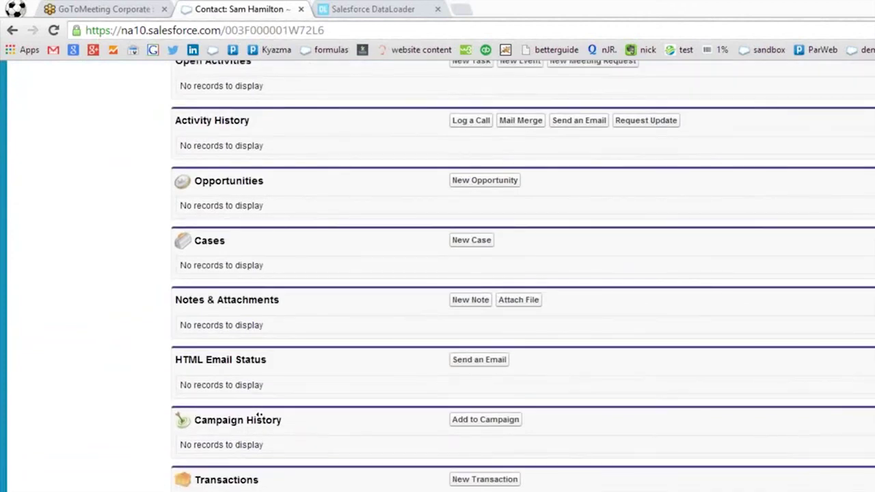
scroll(296, 425, down, 1)
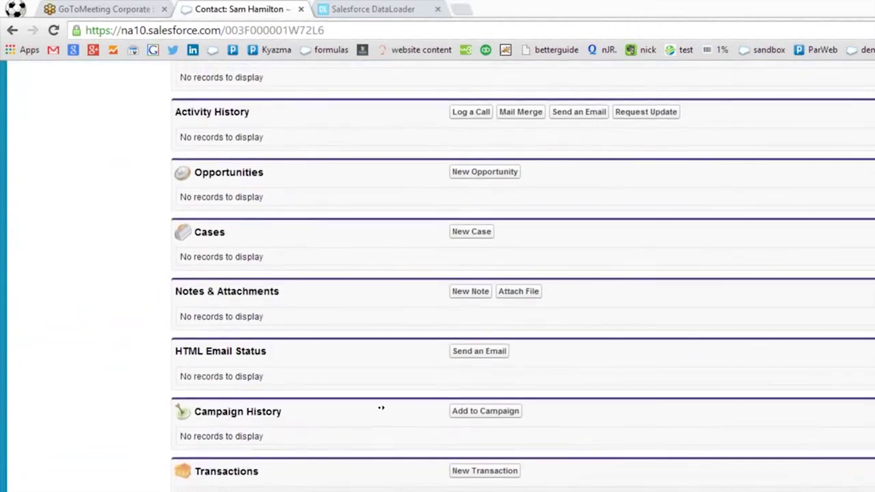
scroll(369, 425, up, 1)
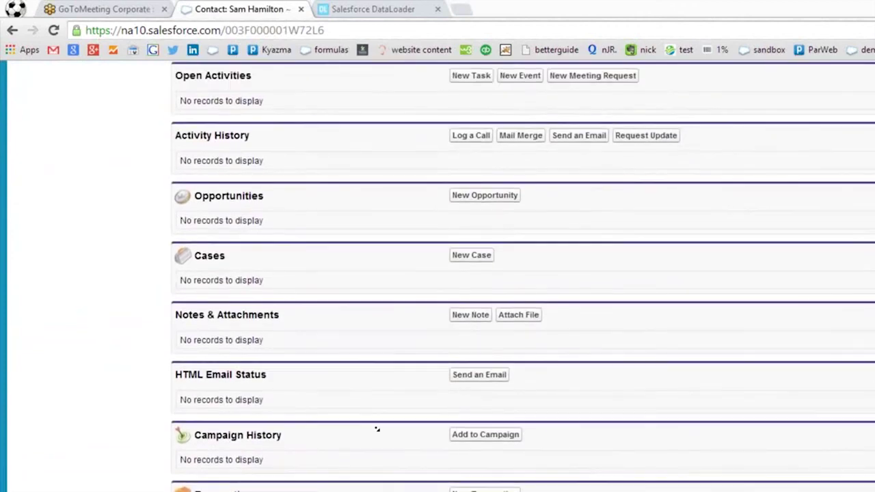
scroll(481, 425, down, 1)
scroll(567, 444, up, 1)
scroll(568, 425, down, 1)
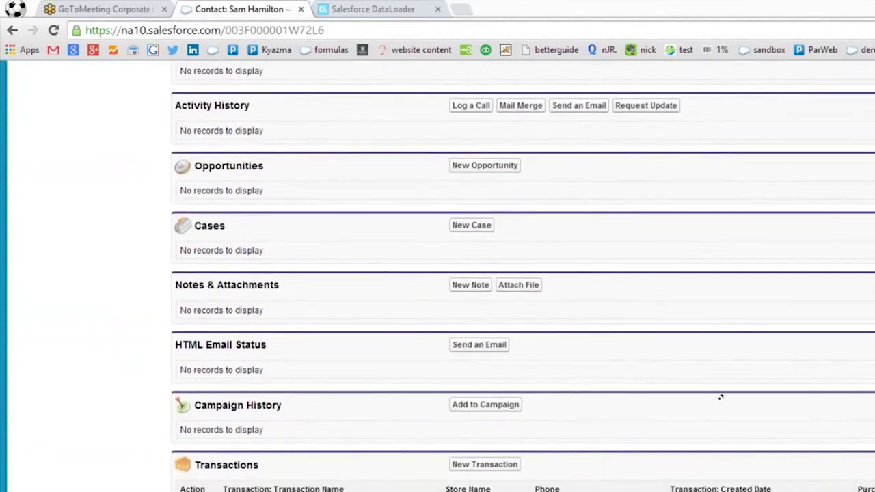
scroll(720, 410, up, 1)
scroll(762, 422, down, 1)
scroll(752, 414, up, 5)
scroll(666, 413, up, 6)
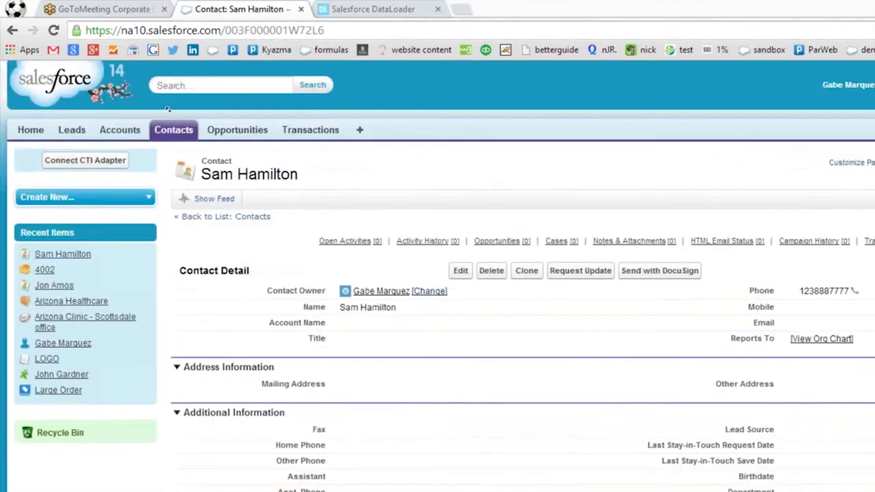
List All Contacts, open another contact and inspect its Transactions related list.
click(173, 129)
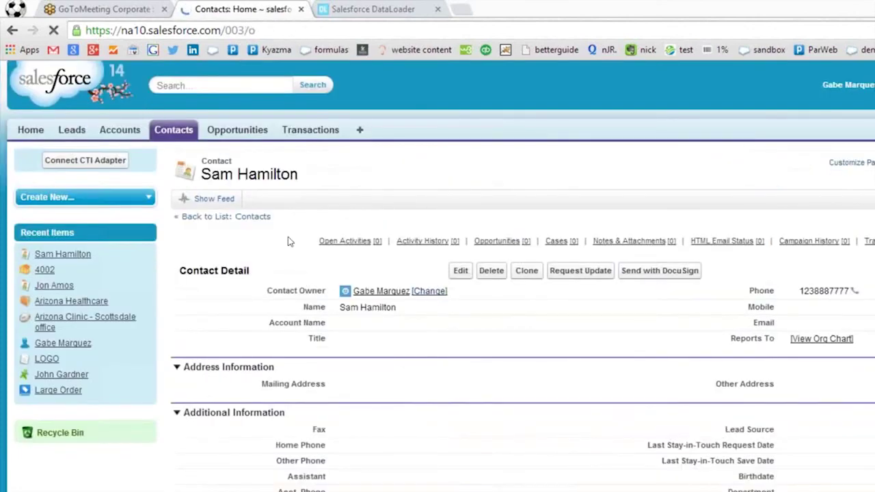
click(344, 201)
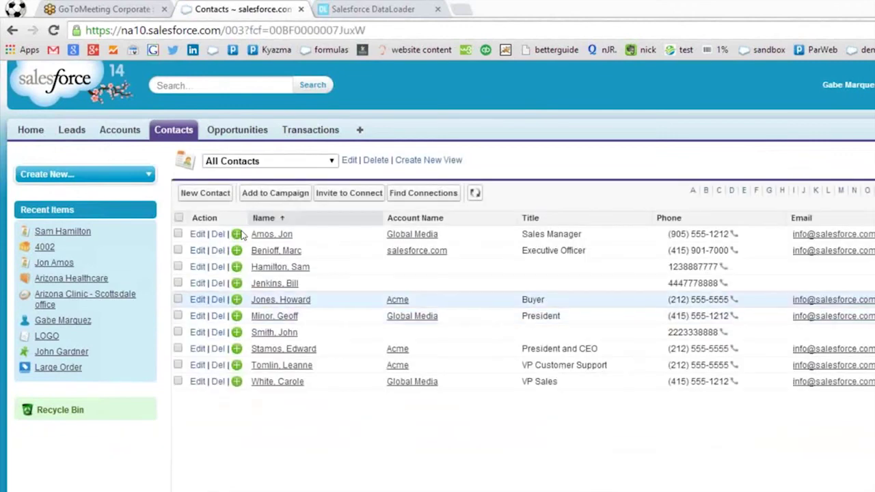
click(274, 333)
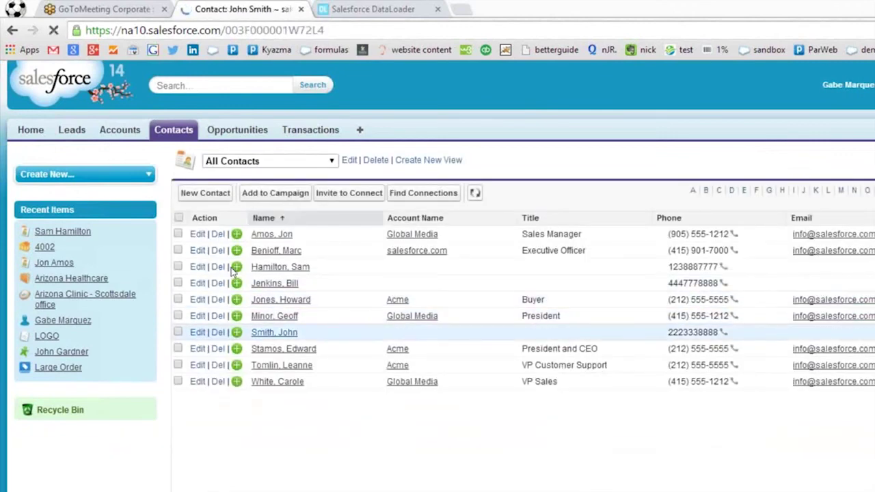
scroll(358, 326, down, 9)
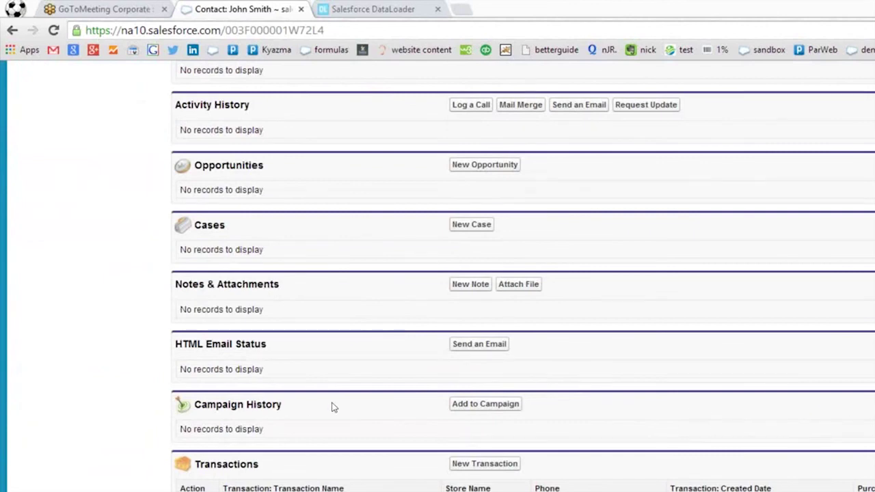
scroll(593, 425, up, 10)
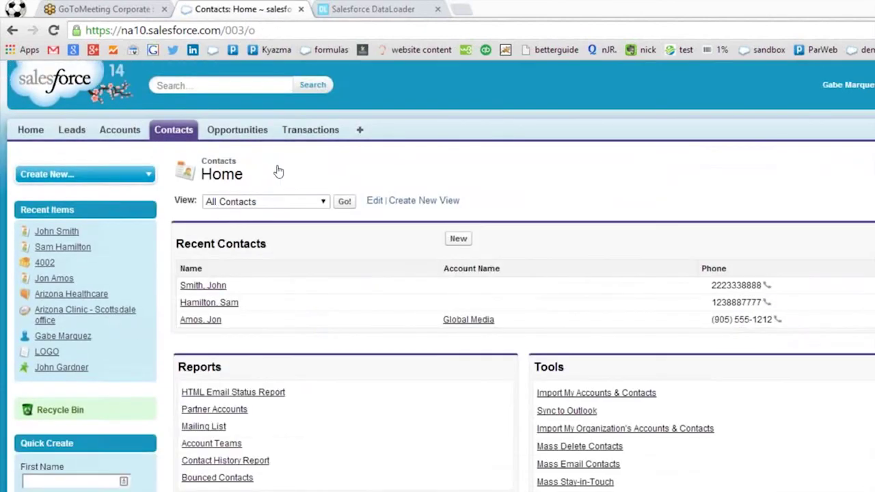
Open a third contact from All Contacts and review its Transactions related list.
click(345, 202)
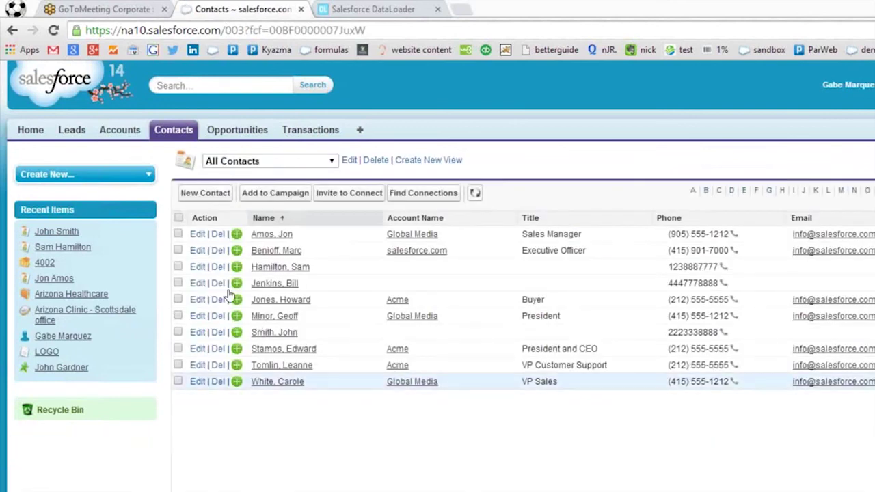
click(279, 283)
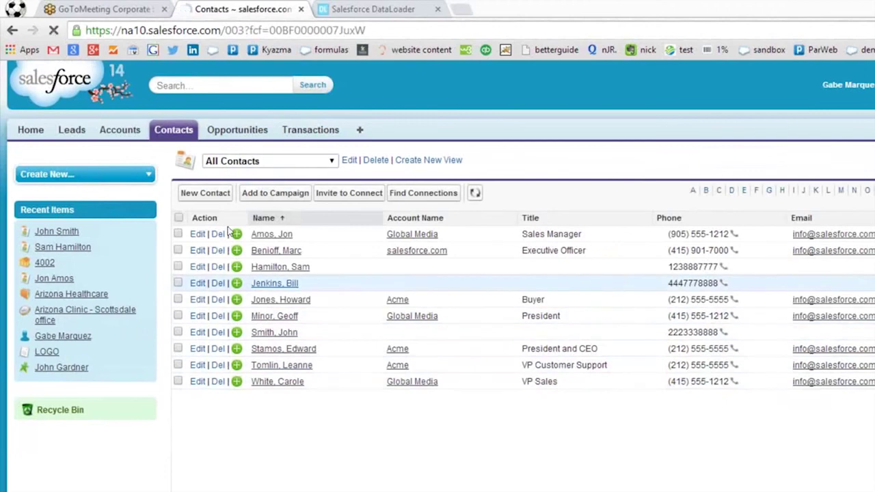
scroll(455, 298, down, 1)
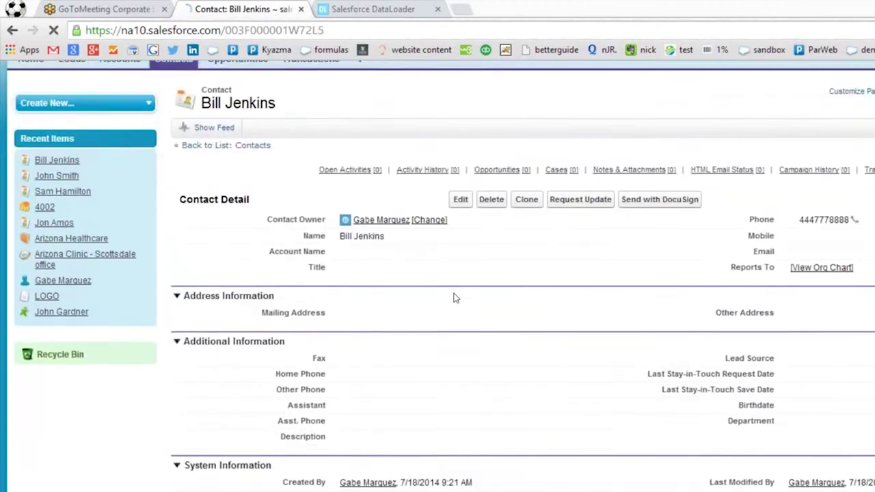
scroll(455, 297, down, 8)
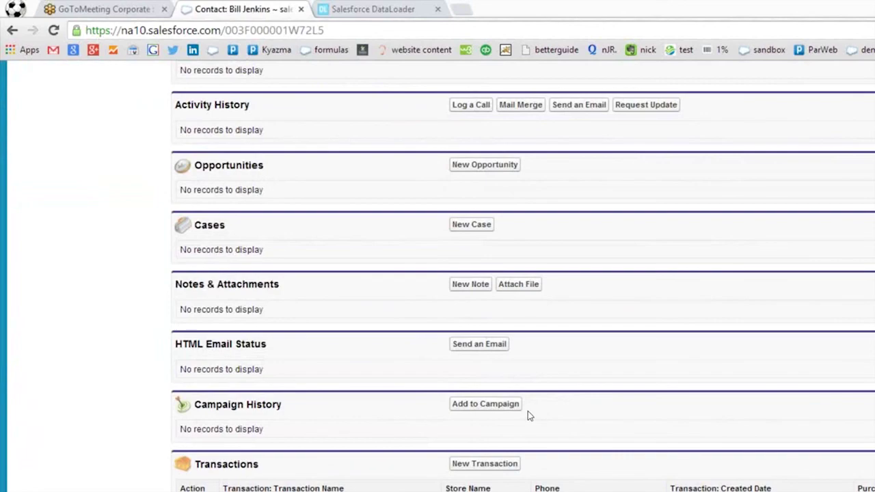
scroll(528, 415, up, 8)
scroll(528, 415, down, 6)
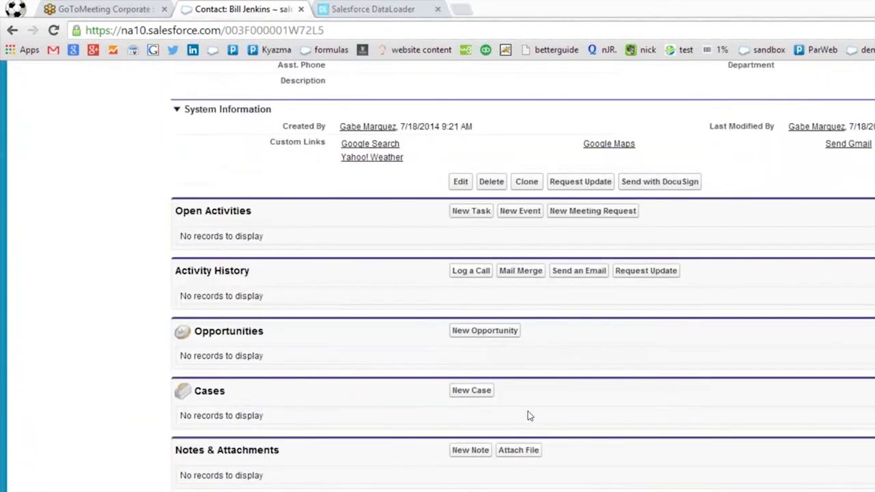
scroll(528, 415, up, 6)
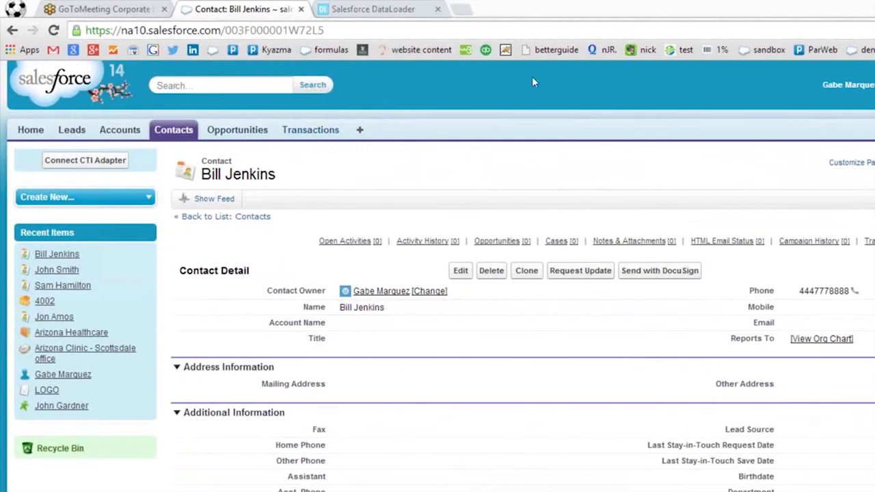
Go to Setup and open the Tabs page under App Setup > Create.
click(848, 85)
click(803, 130)
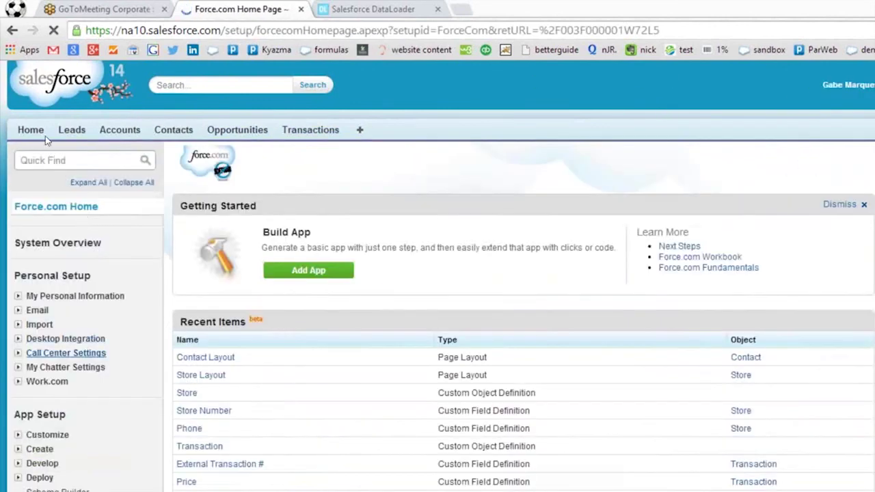
scroll(104, 257, down, 2)
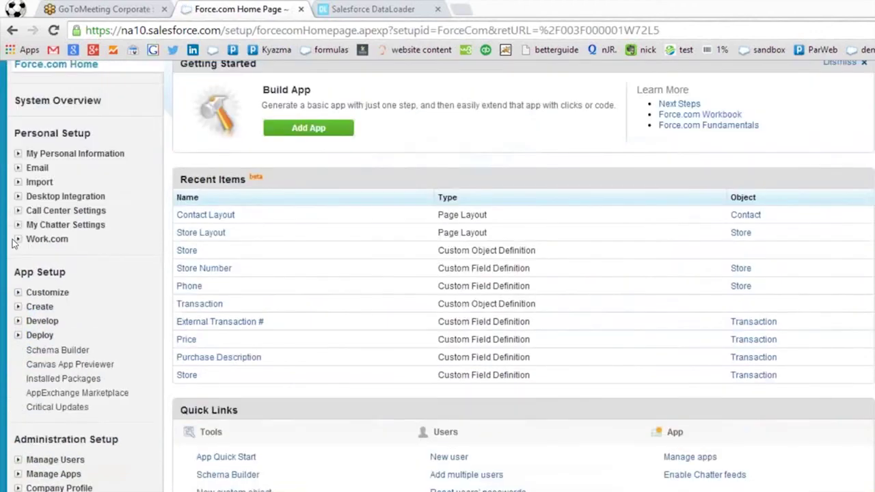
click(18, 307)
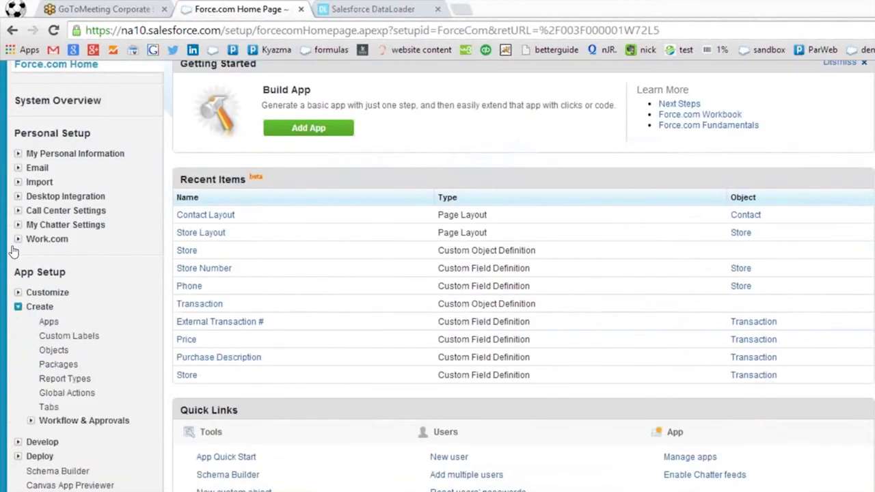
click(47, 408)
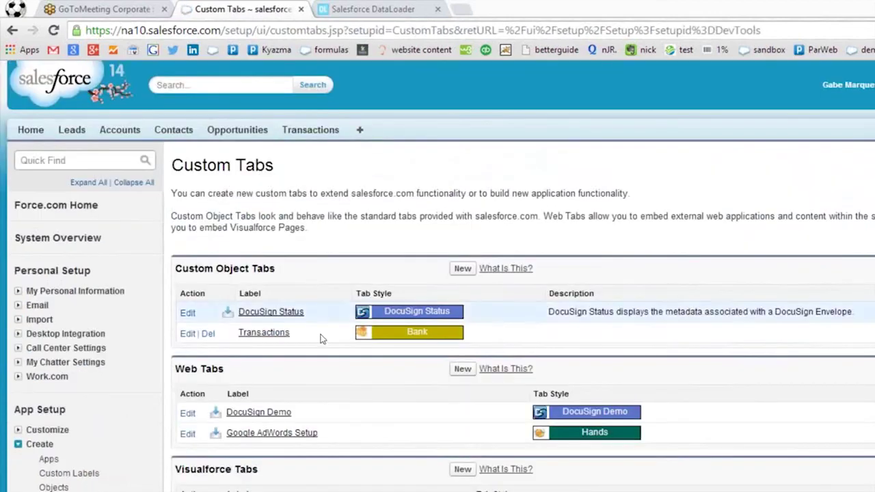
Define a new custom object tab for Store with Box style and no splash page.
click(463, 268)
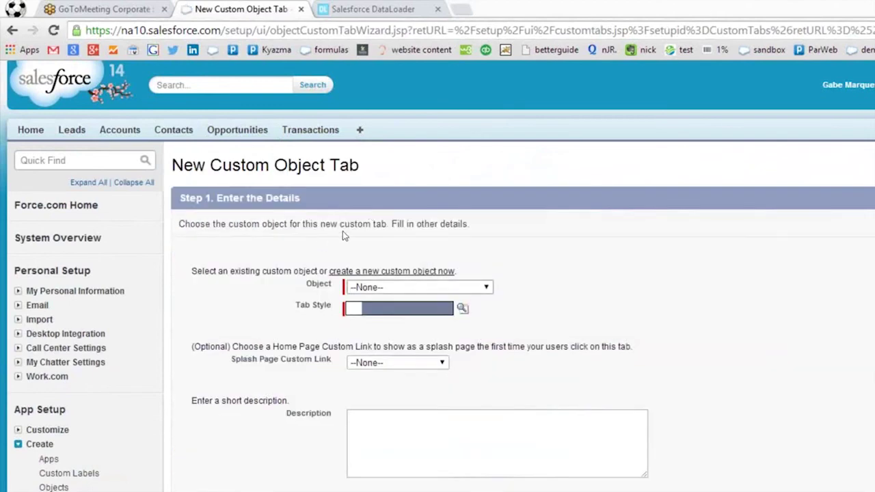
click(418, 287)
click(362, 427)
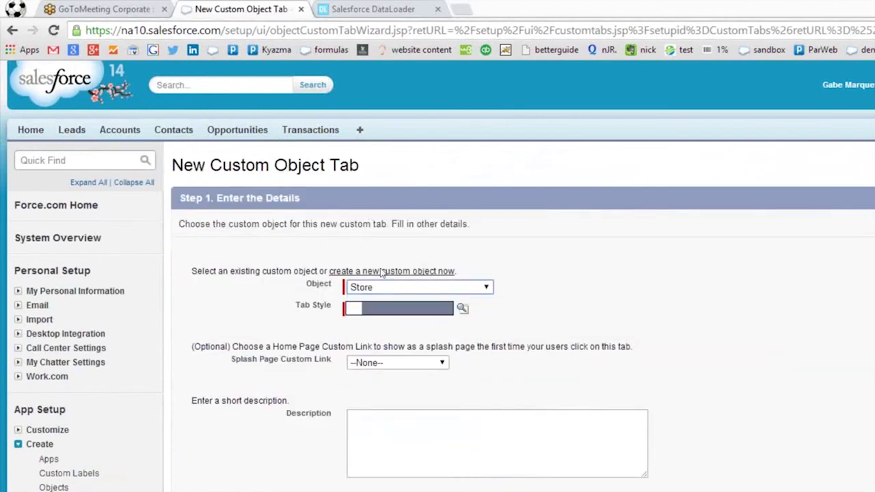
key(Tab)
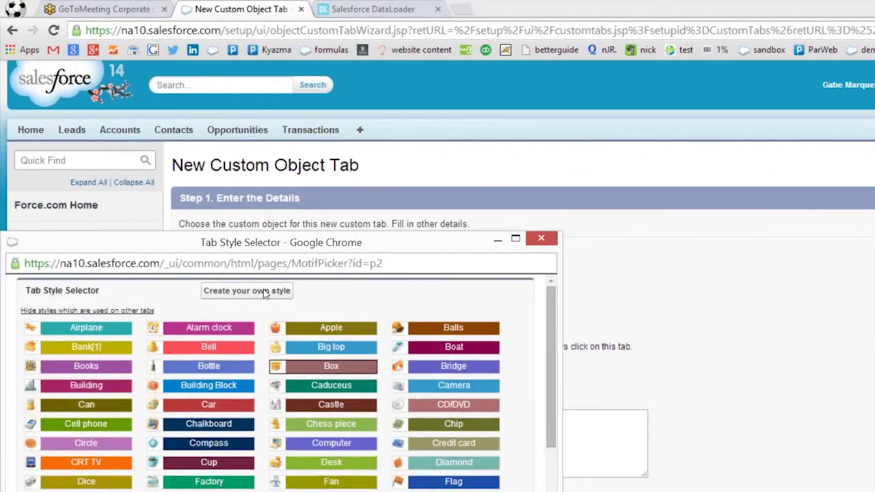
click(331, 366)
click(398, 363)
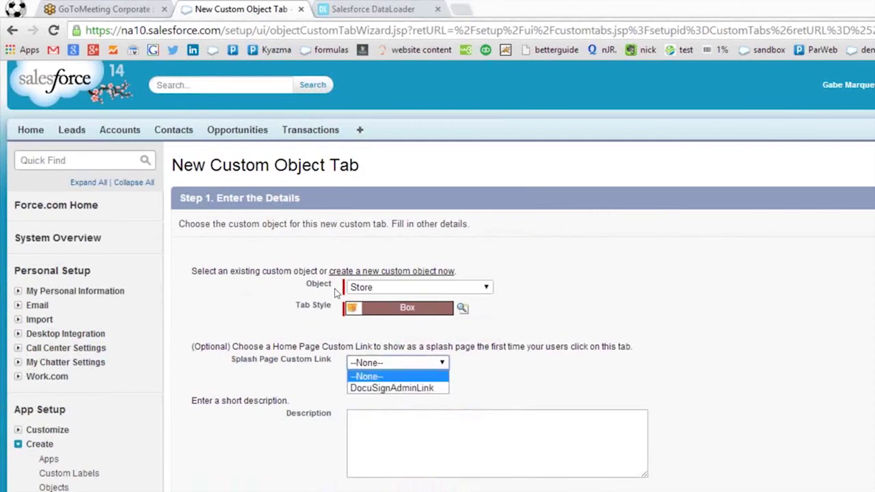
click(483, 430)
key(Tab)
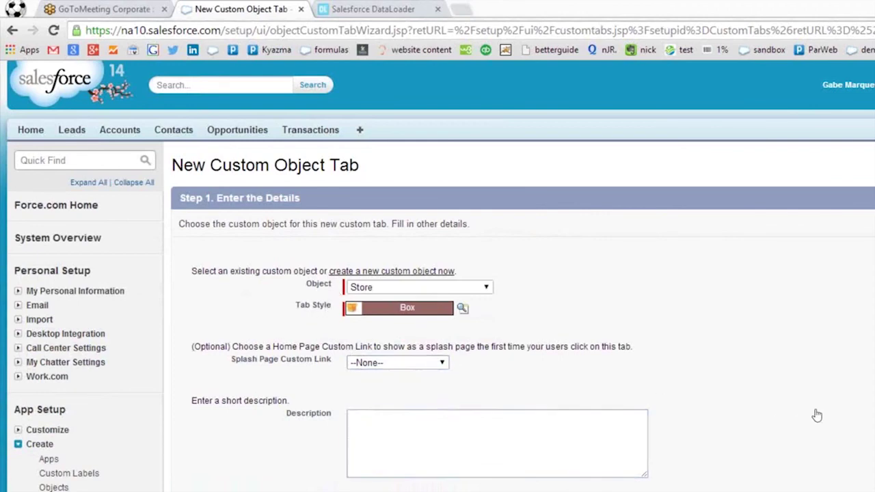
key(Return)
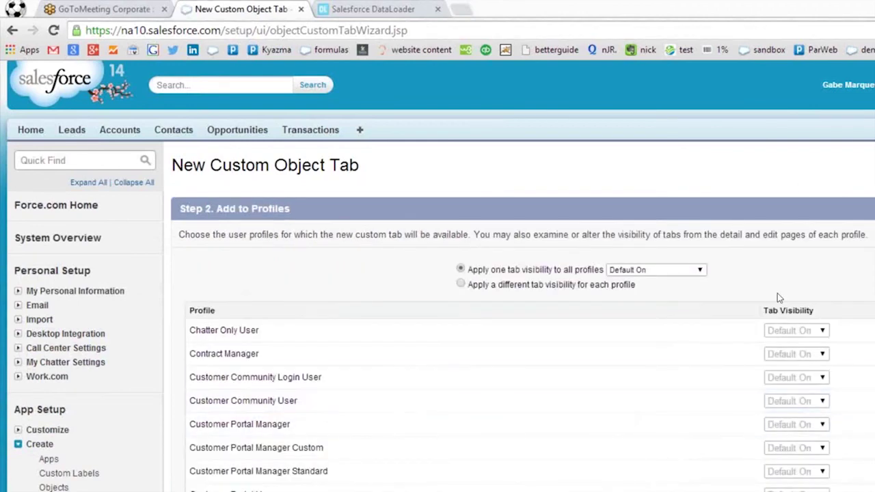
Keep the tab Default On for all profiles and save the Stores tab.
scroll(777, 294, down, 5)
click(813, 408)
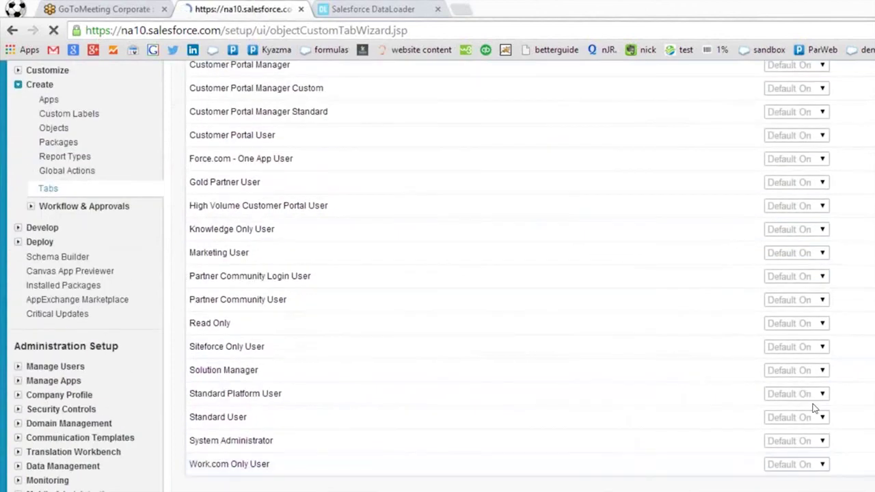
scroll(817, 355, down, 3)
click(815, 321)
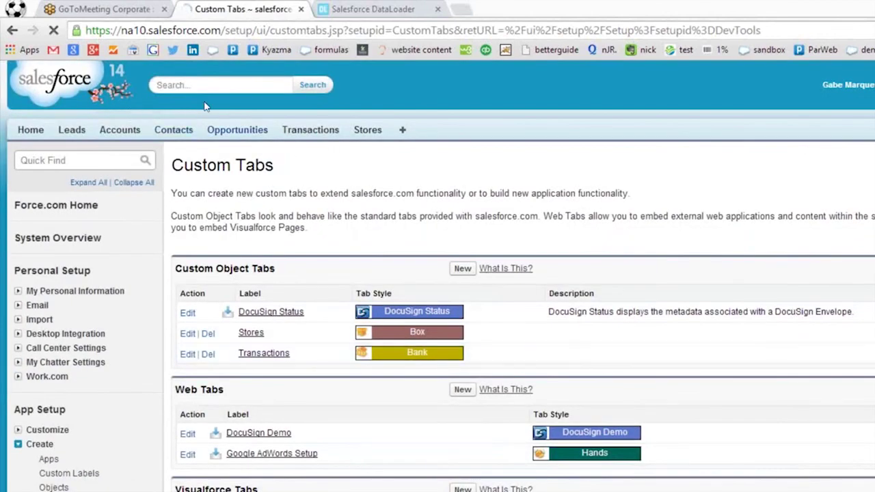
View the All Contacts list, then go to the Transactions home page.
click(174, 129)
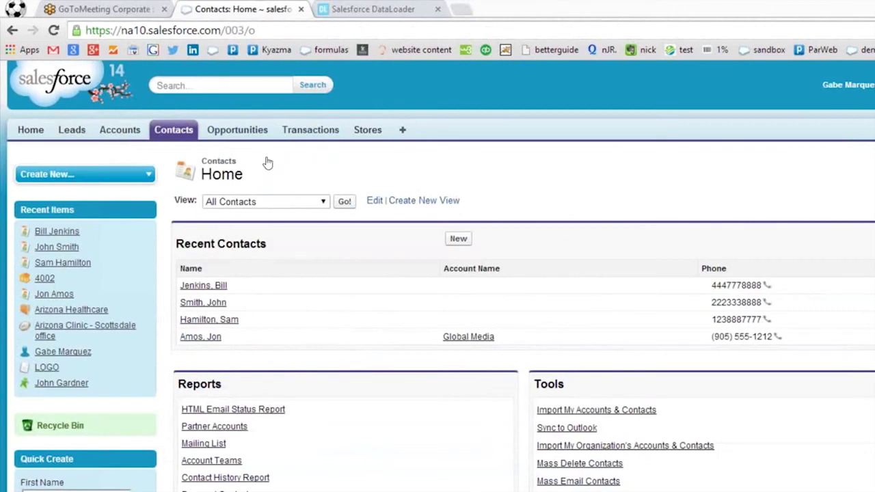
click(345, 202)
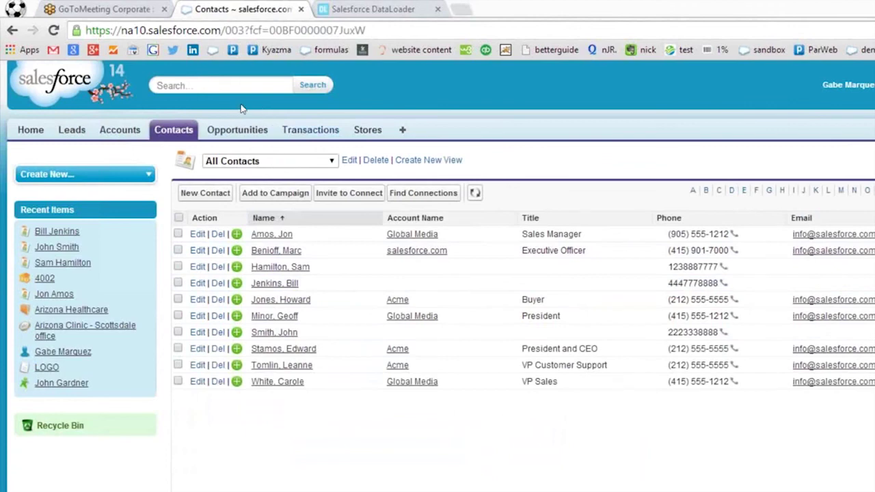
click(310, 130)
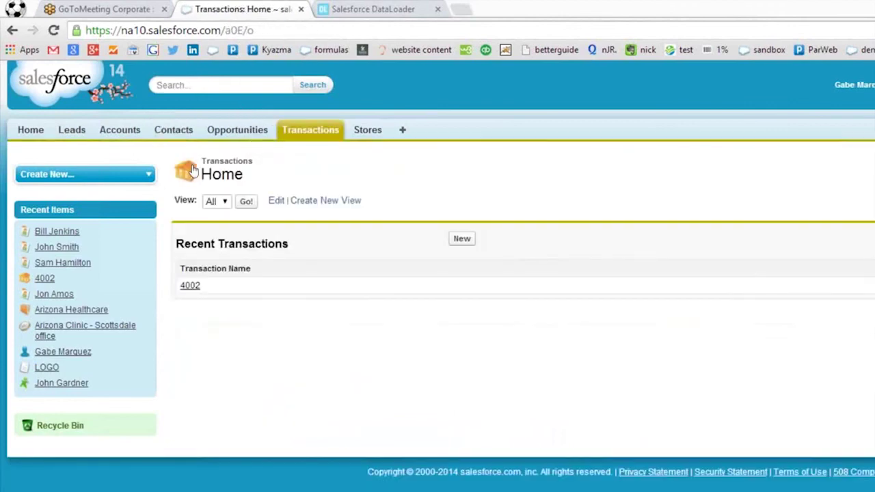
Edit the All transactions view, adding Record ID through Received Connection Name as columns.
click(246, 201)
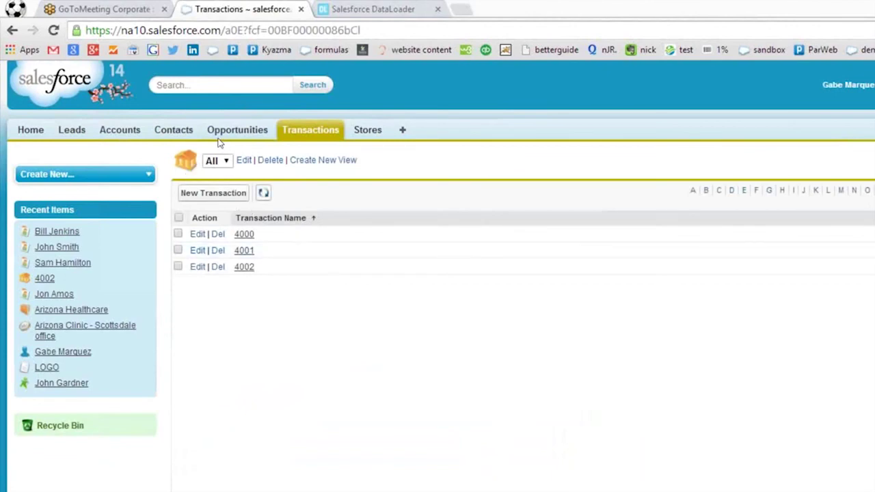
click(245, 160)
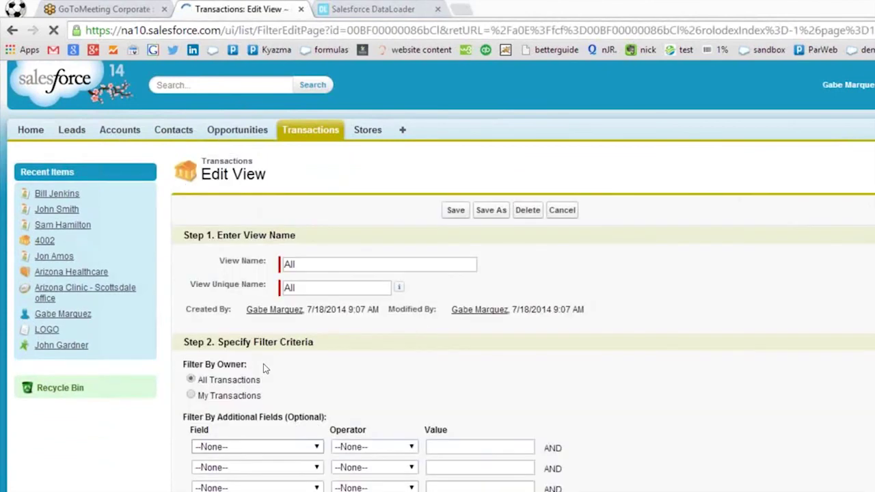
scroll(265, 369, down, 5)
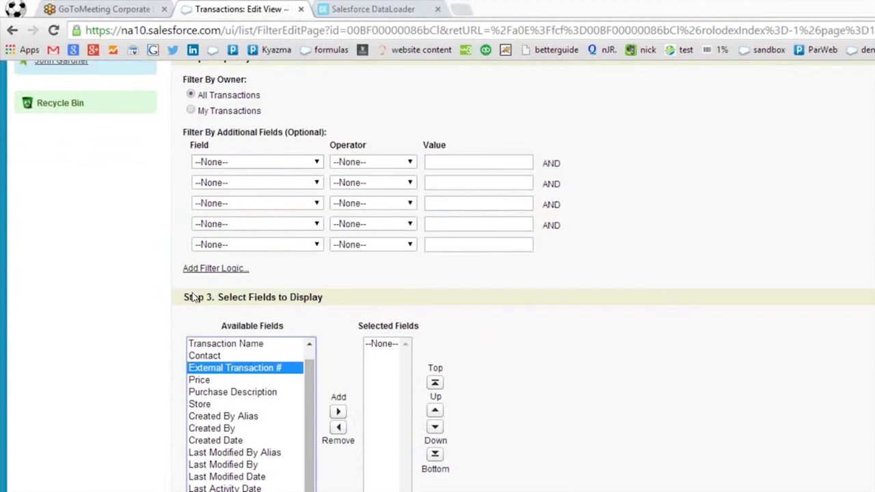
drag(193, 342, 192, 175)
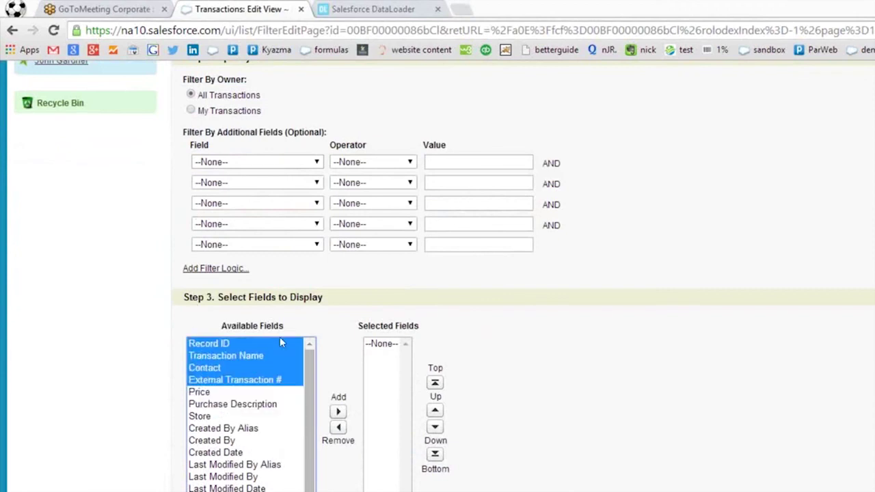
click(337, 411)
drag(200, 368, 245, 465)
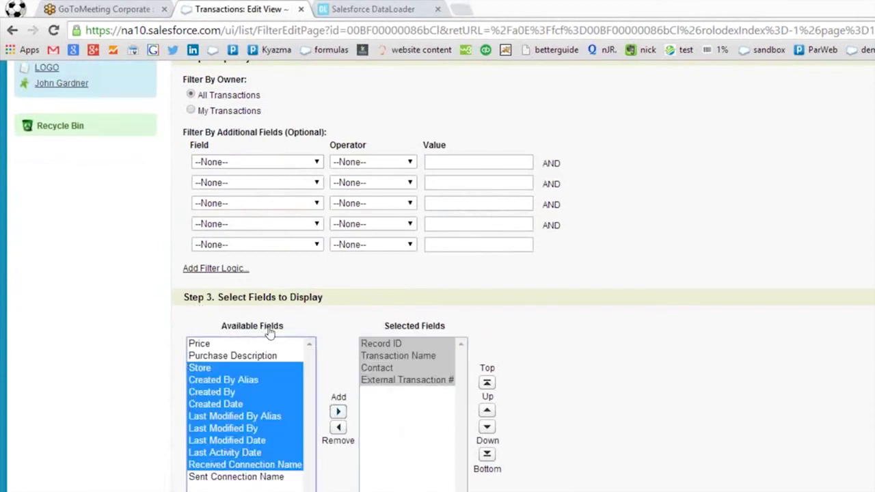
click(338, 411)
Add Price and the remaining fields as columns and save the view.
scroll(484, 273, up, 4)
scroll(191, 342, down, 4)
click(195, 343)
shift+click(236, 368)
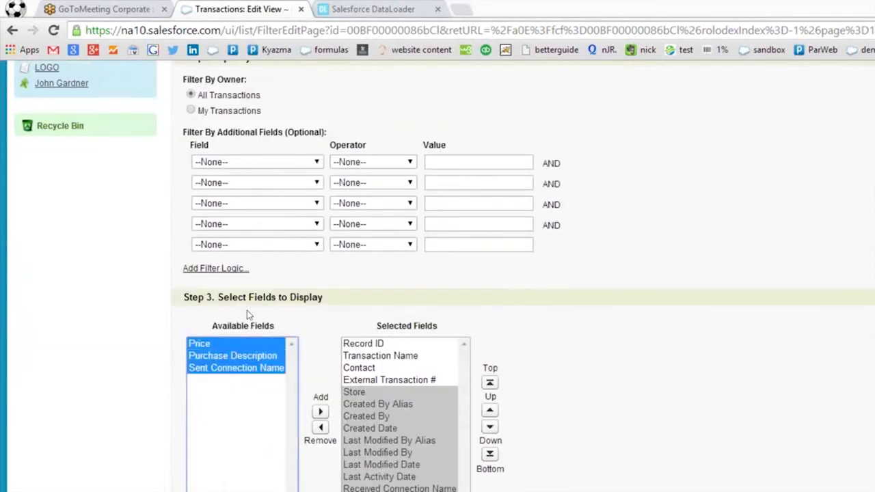
click(320, 411)
scroll(465, 329, up, 4)
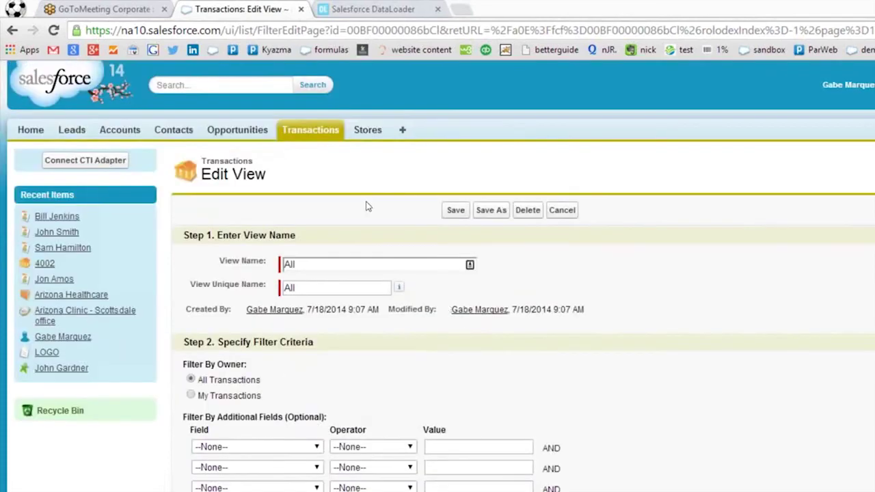
click(456, 209)
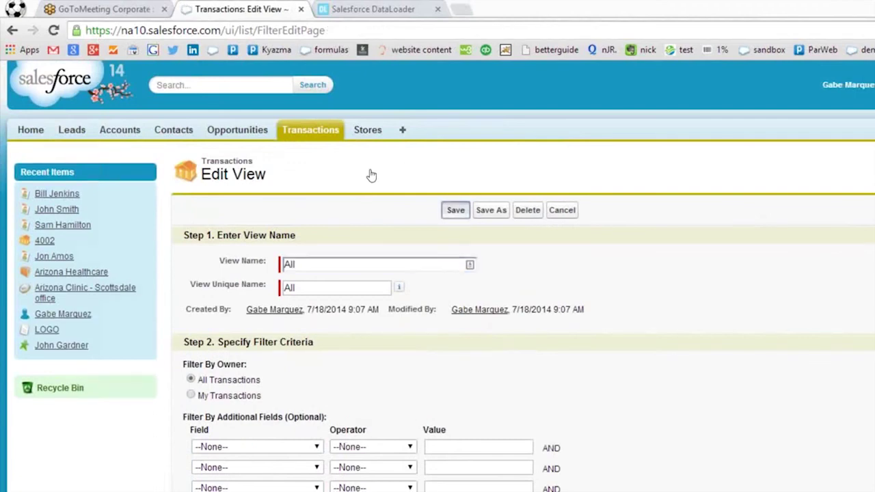
Remove nine fields (Created By Alias through Price) for the 15-field limit, save, then list All Contacts.
scroll(509, 318, down, 6)
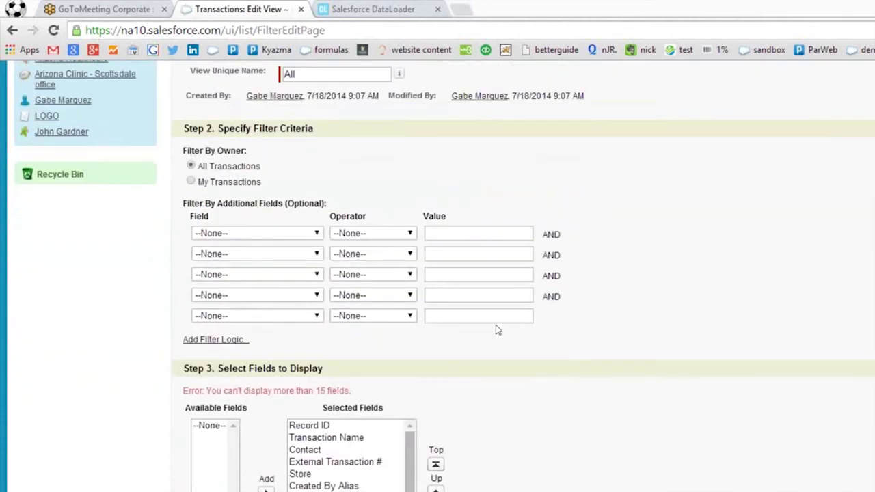
drag(331, 278, 329, 375)
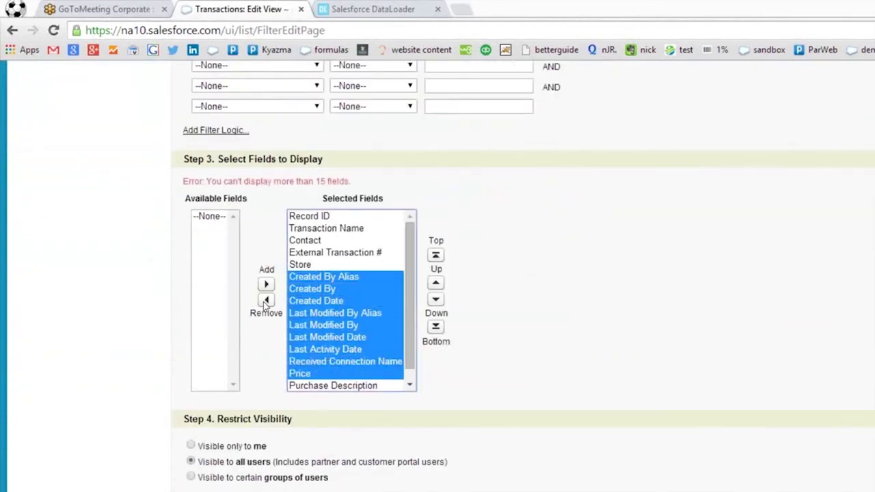
click(266, 300)
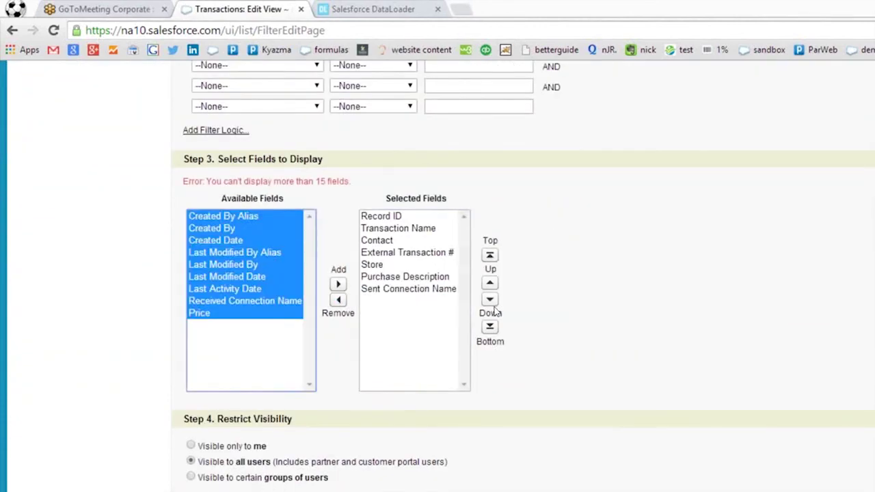
scroll(495, 309, up, 4)
click(456, 72)
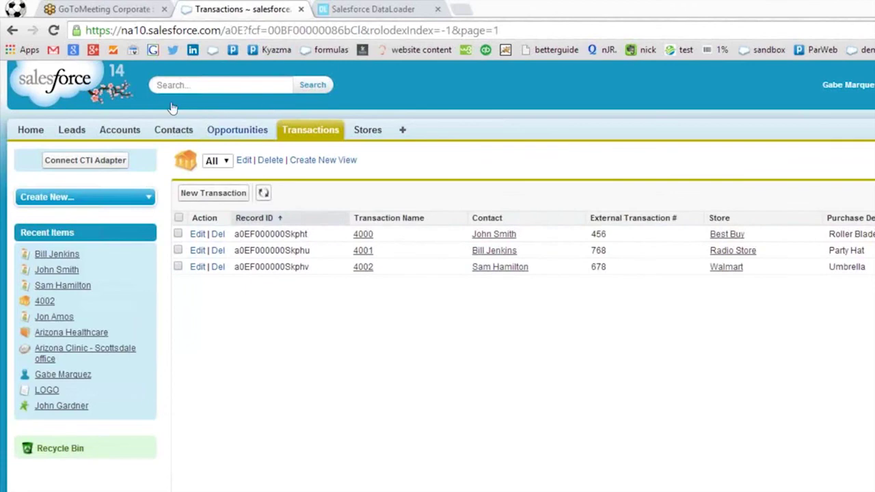
click(174, 130)
click(344, 201)
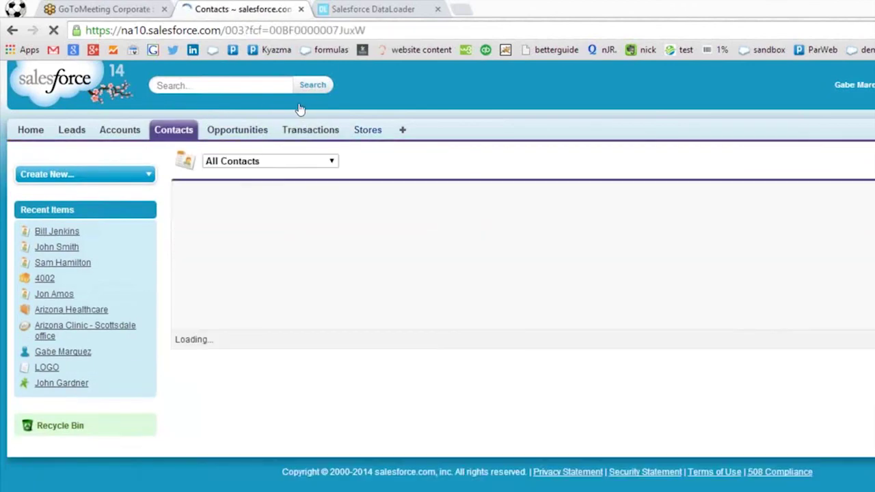
Edit the Stores All view to add Store Name, Phone, Store Number and owner/creator columns, then save.
click(298, 129)
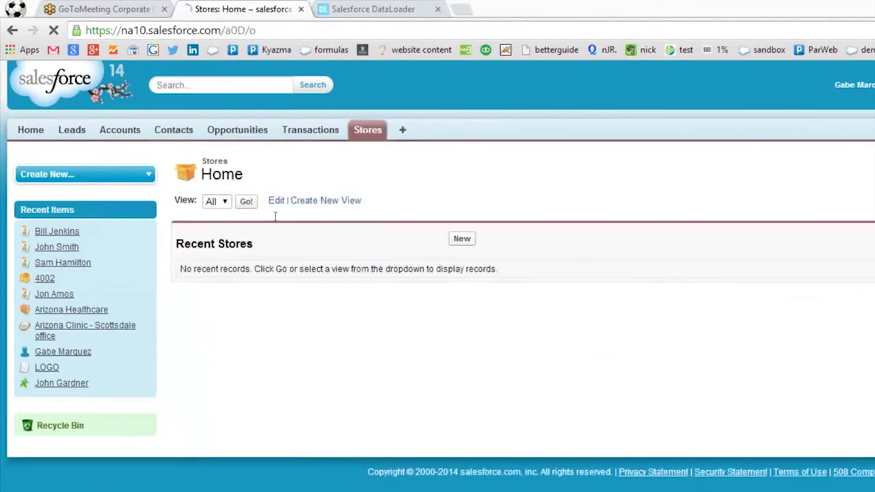
click(244, 201)
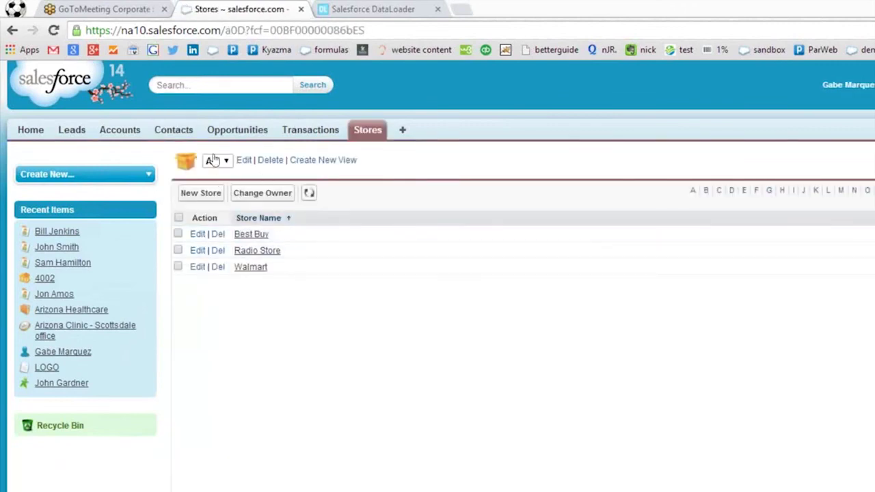
click(244, 160)
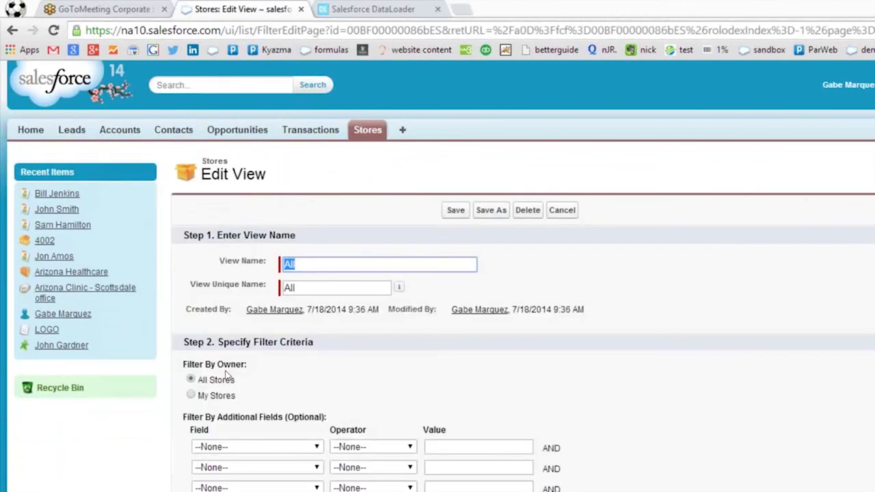
scroll(206, 372, down, 3)
drag(242, 427, 242, 491)
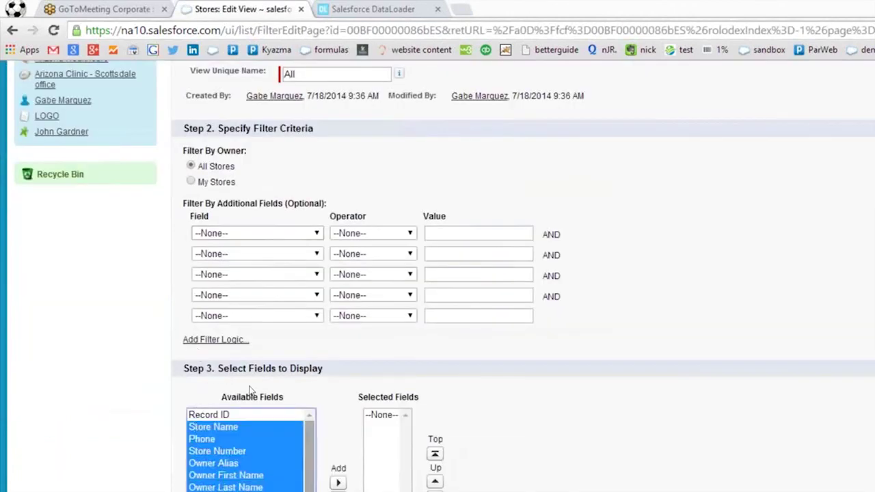
click(339, 482)
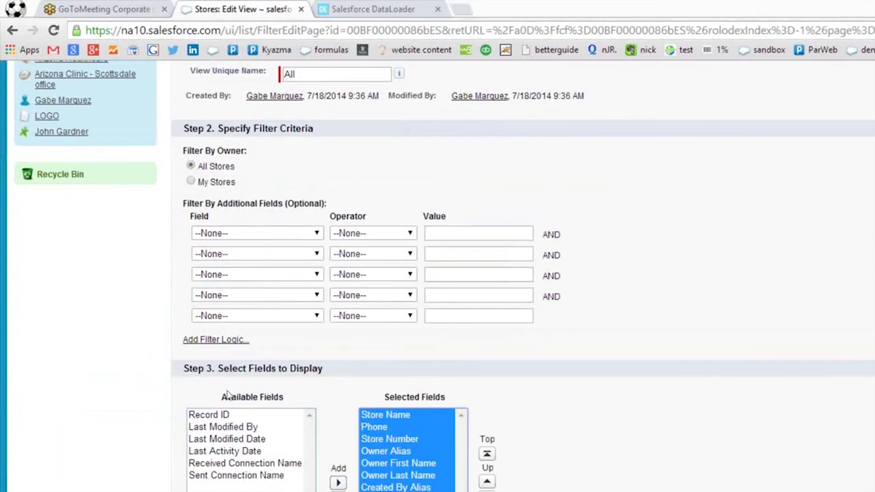
scroll(312, 105, up, 3)
click(455, 139)
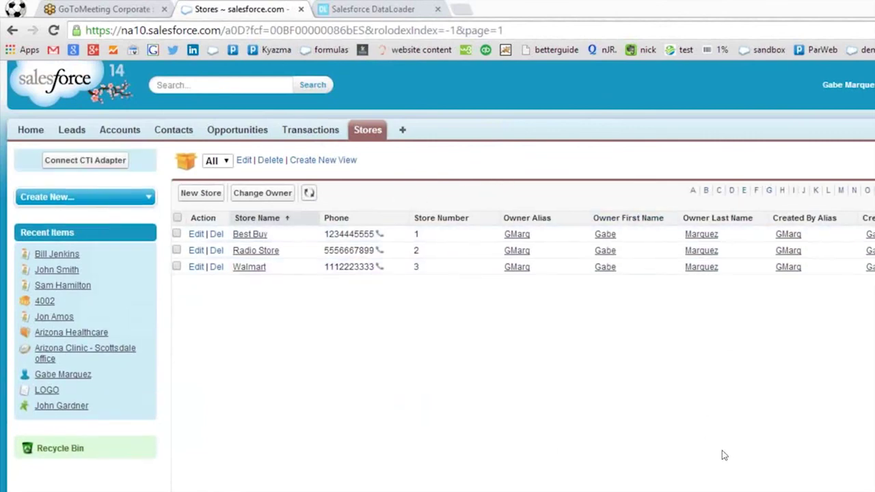
scroll(722, 456, right, 2)
scroll(690, 458, left, 2)
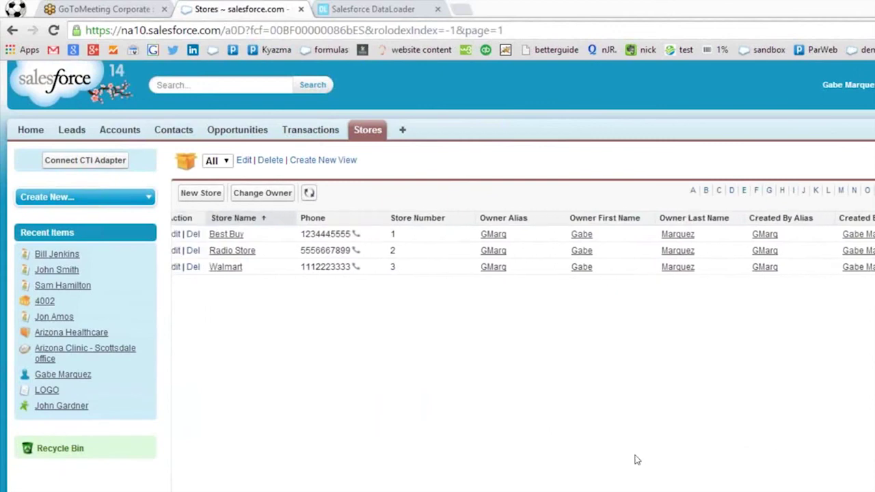